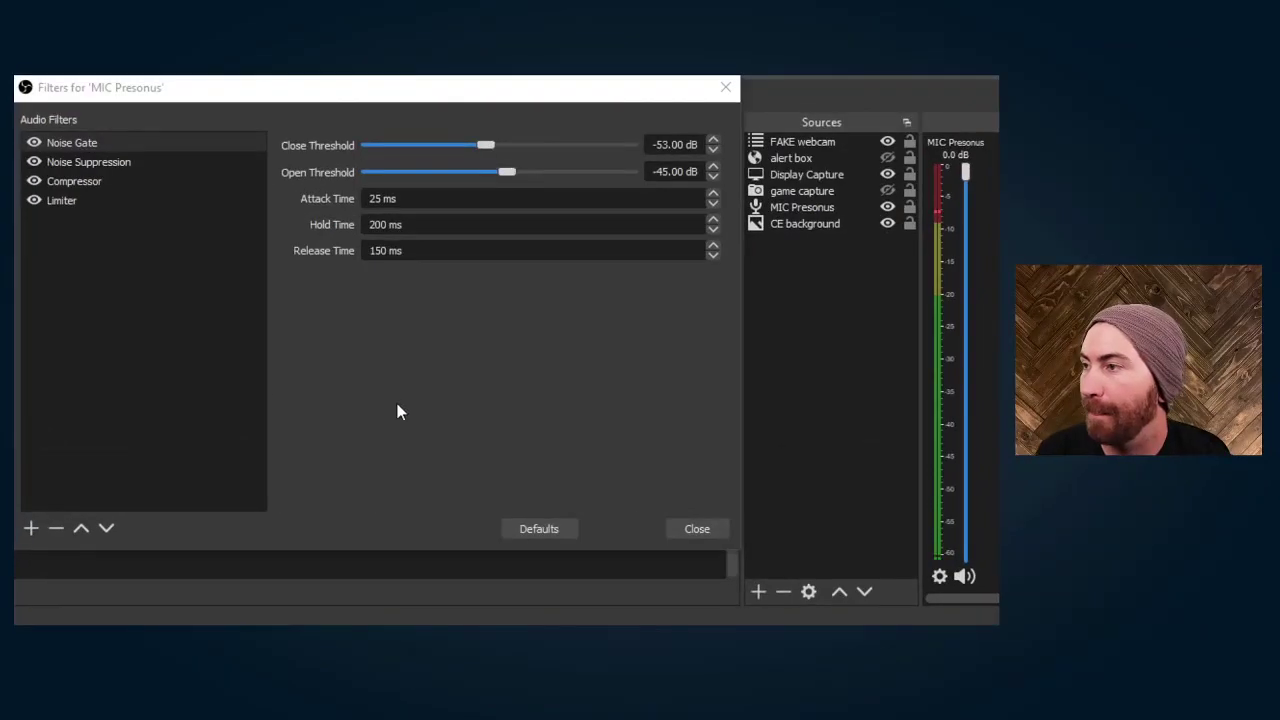
Add a VST 2.x Plug-in filter named 'VST SlickEQ' to the mic and load TDR VOS SlickEQ.
right_click(155, 314)
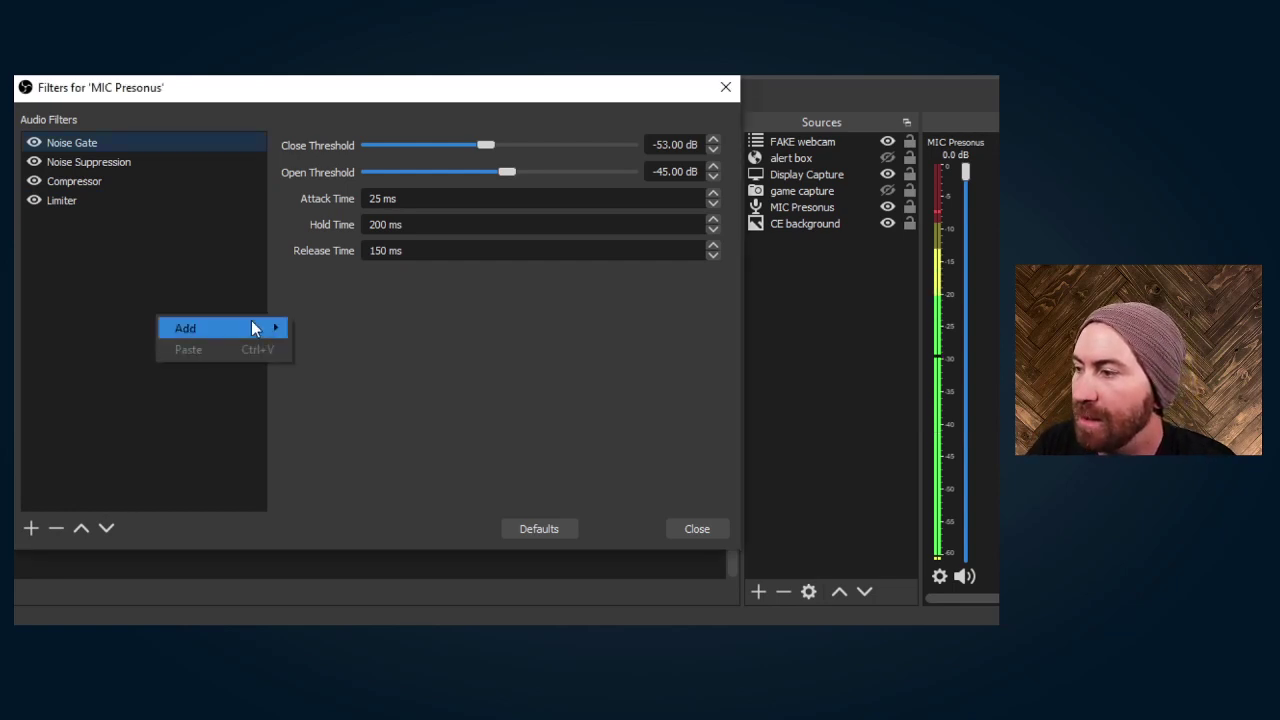
mouse_move(250, 328)
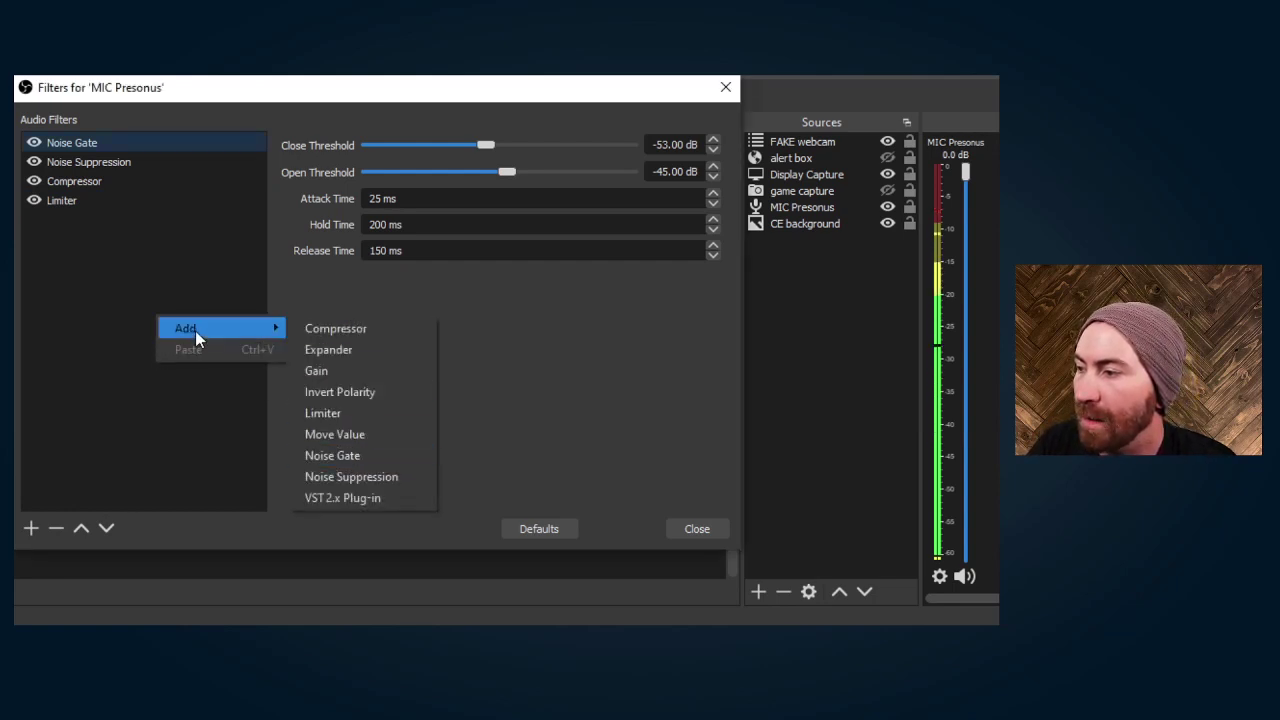
left_click(337, 496)
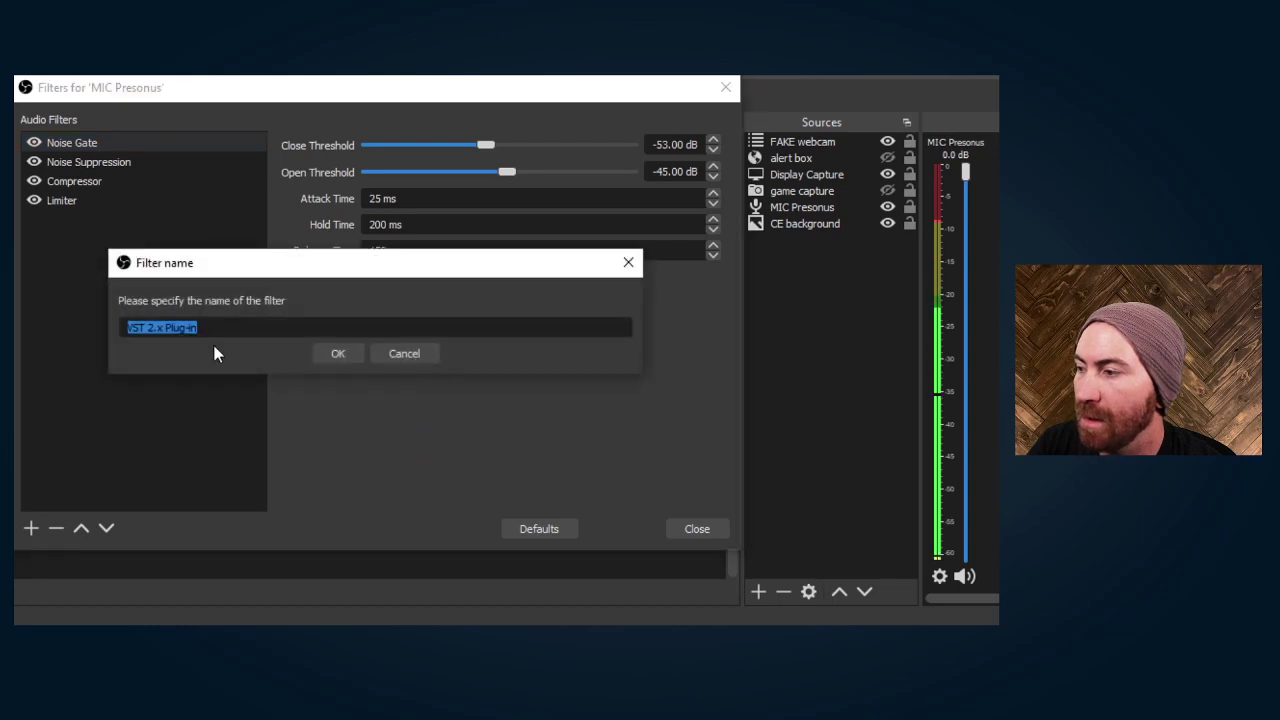
left_click_drag(223, 332, 150, 333)
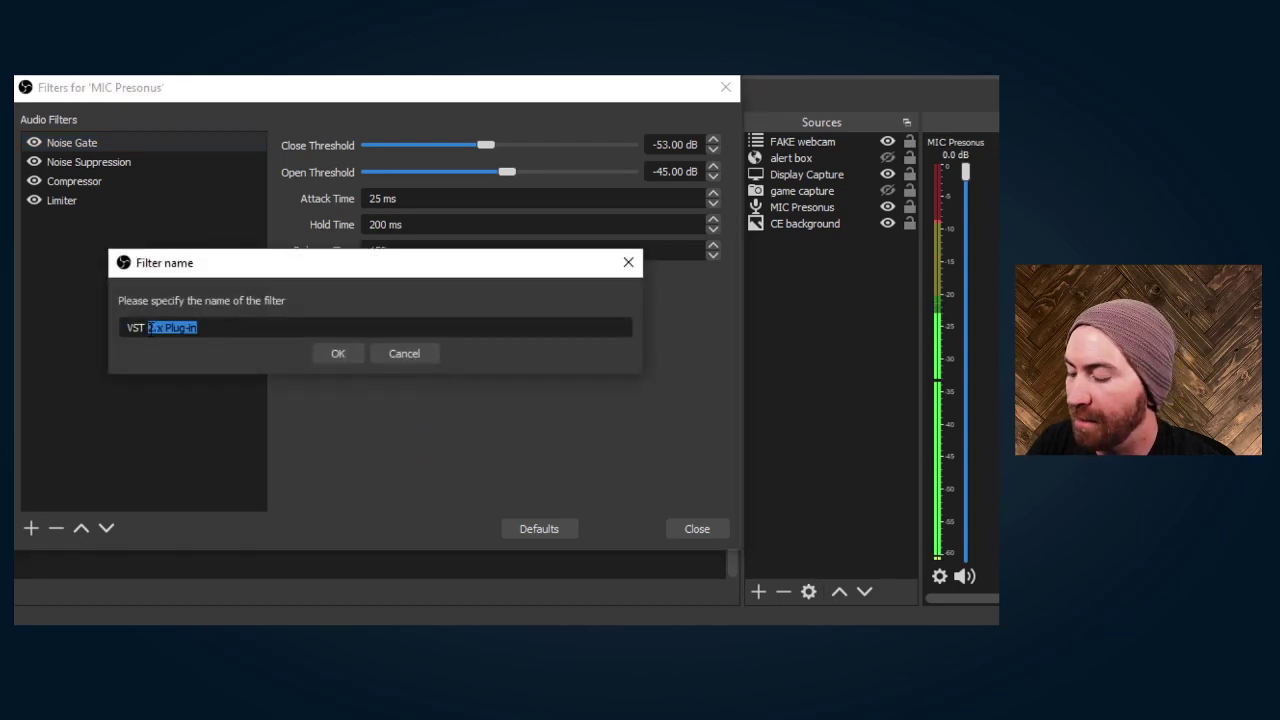
type("SlickE")
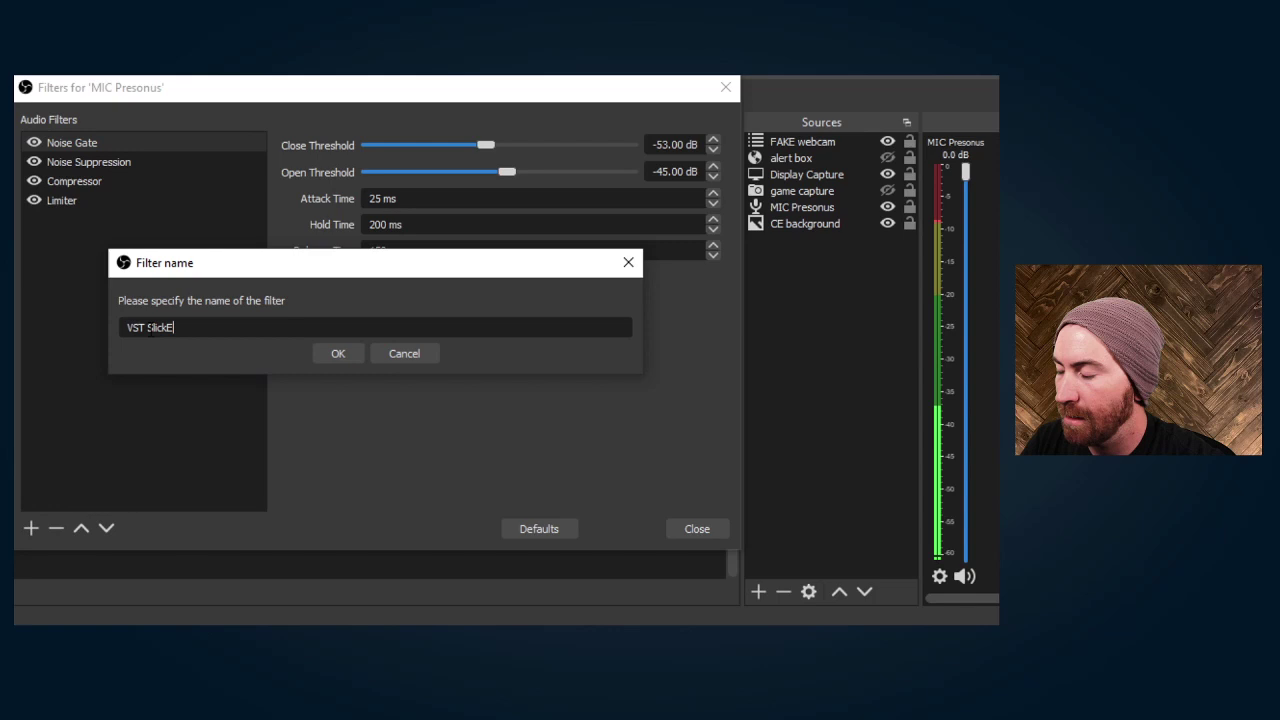
type("Q")
left_click(340, 354)
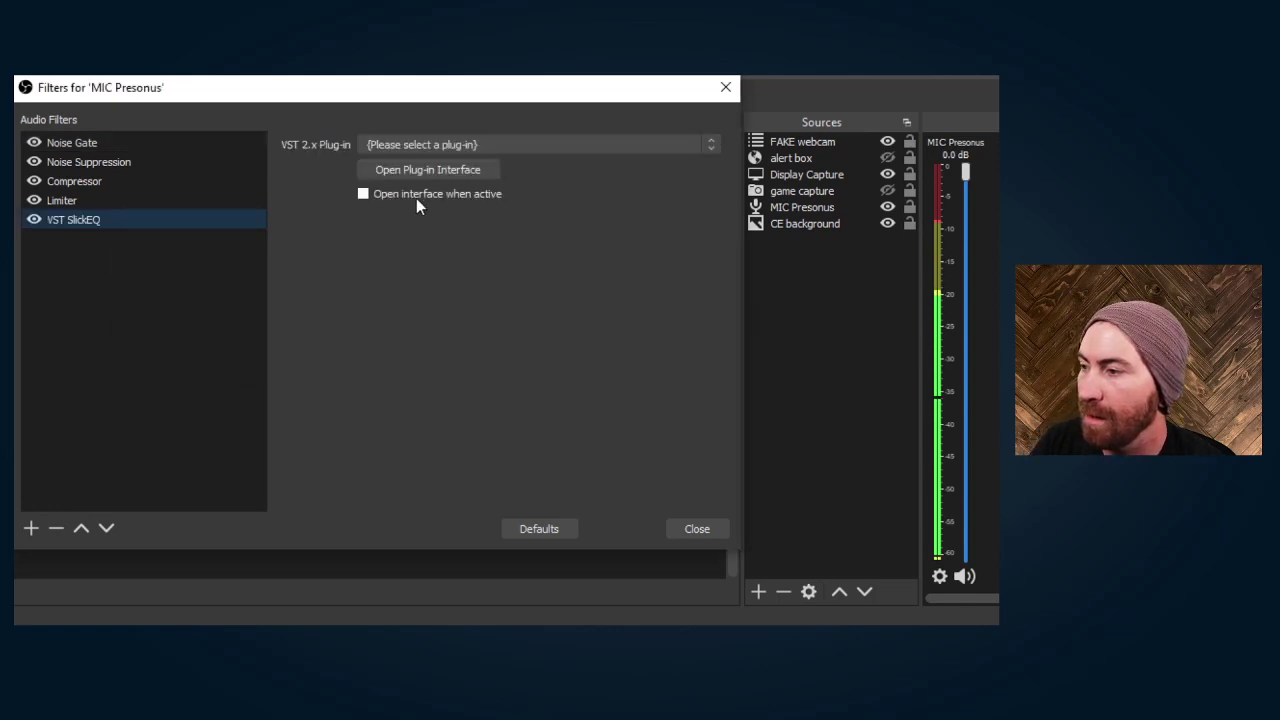
left_click(449, 148)
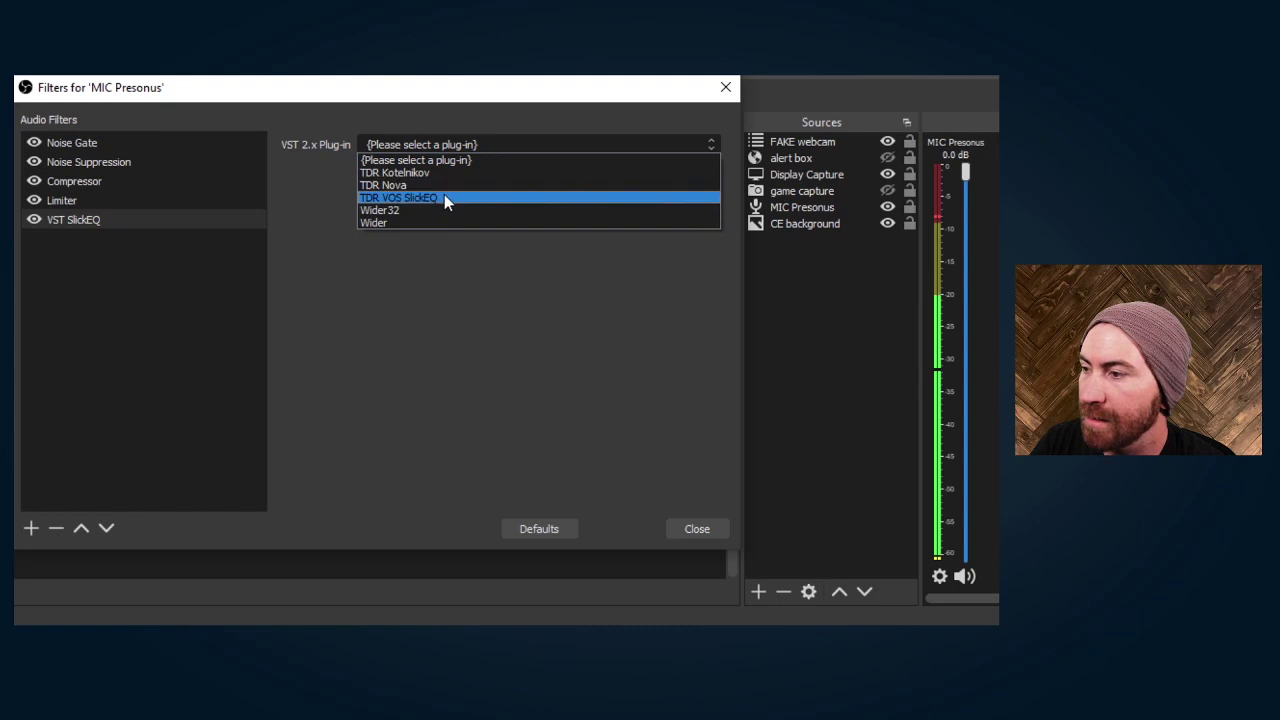
left_click(444, 197)
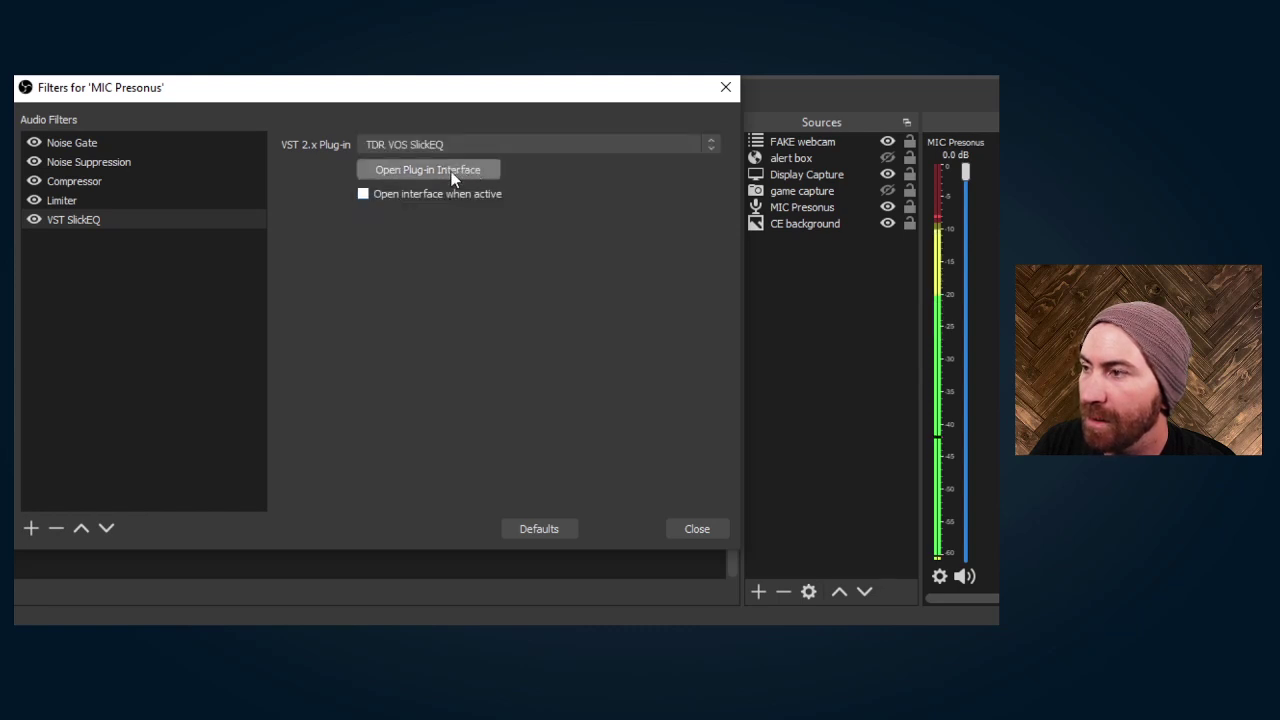
Open the SlickEQ window and set Live quality, the German EQ model and EQ saturation on.
left_click(452, 172)
left_click_drag(782, 2, 475, 168)
left_click(649, 182)
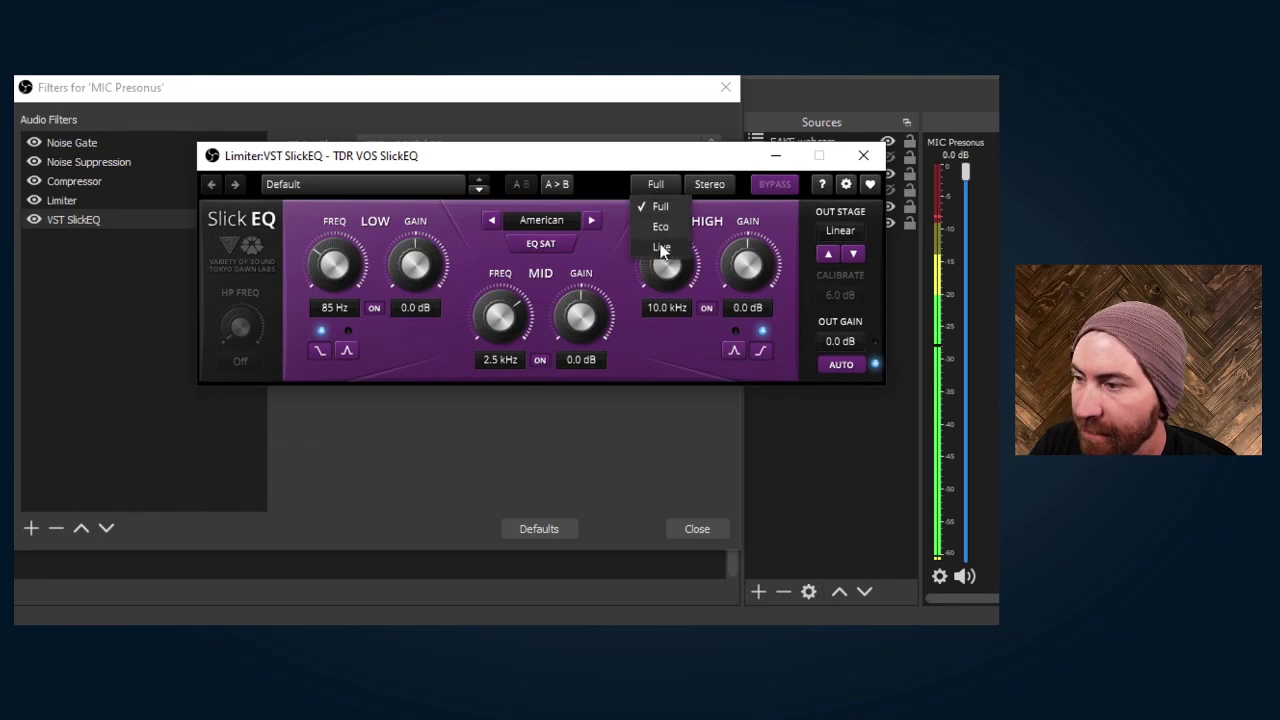
left_click(661, 246)
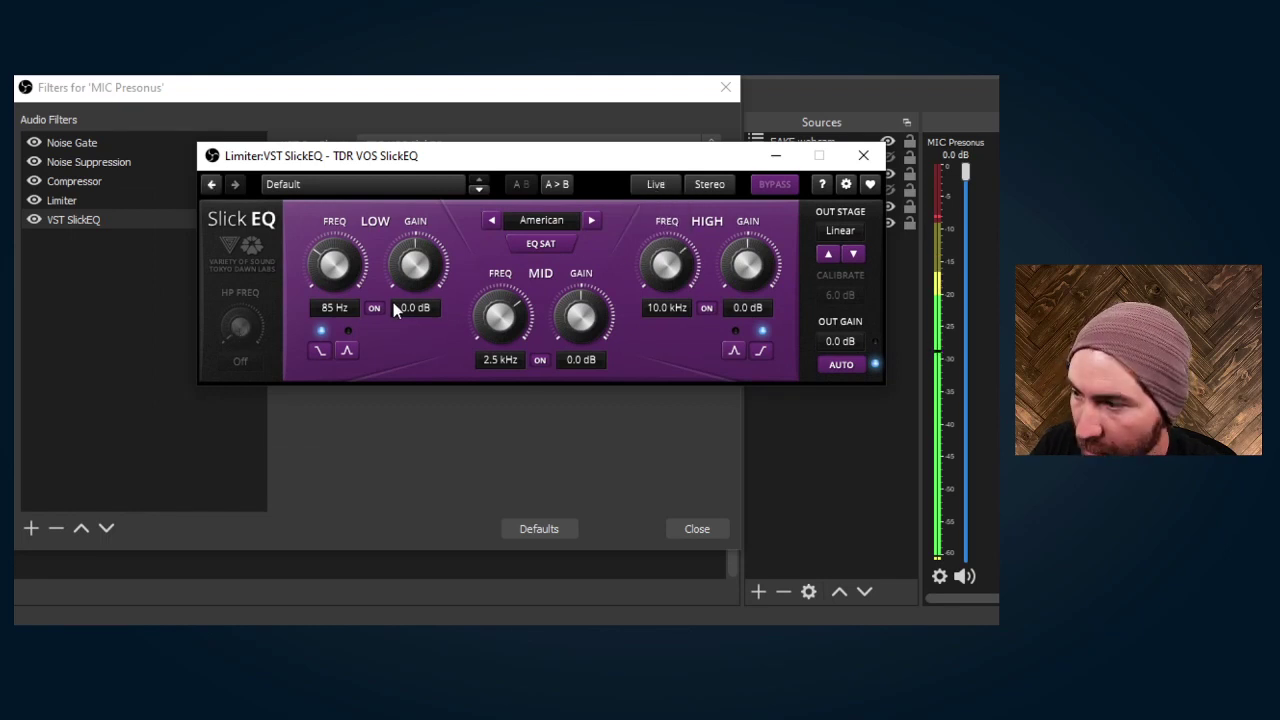
left_click(592, 220)
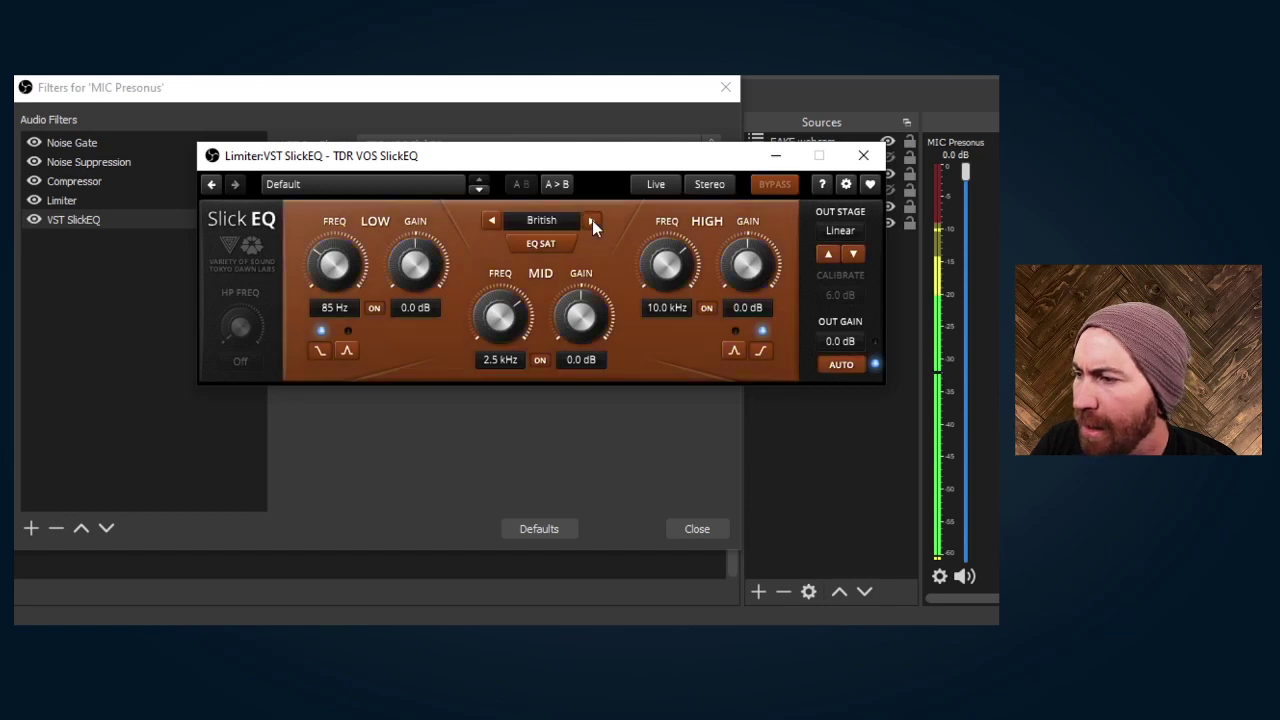
left_click(592, 220)
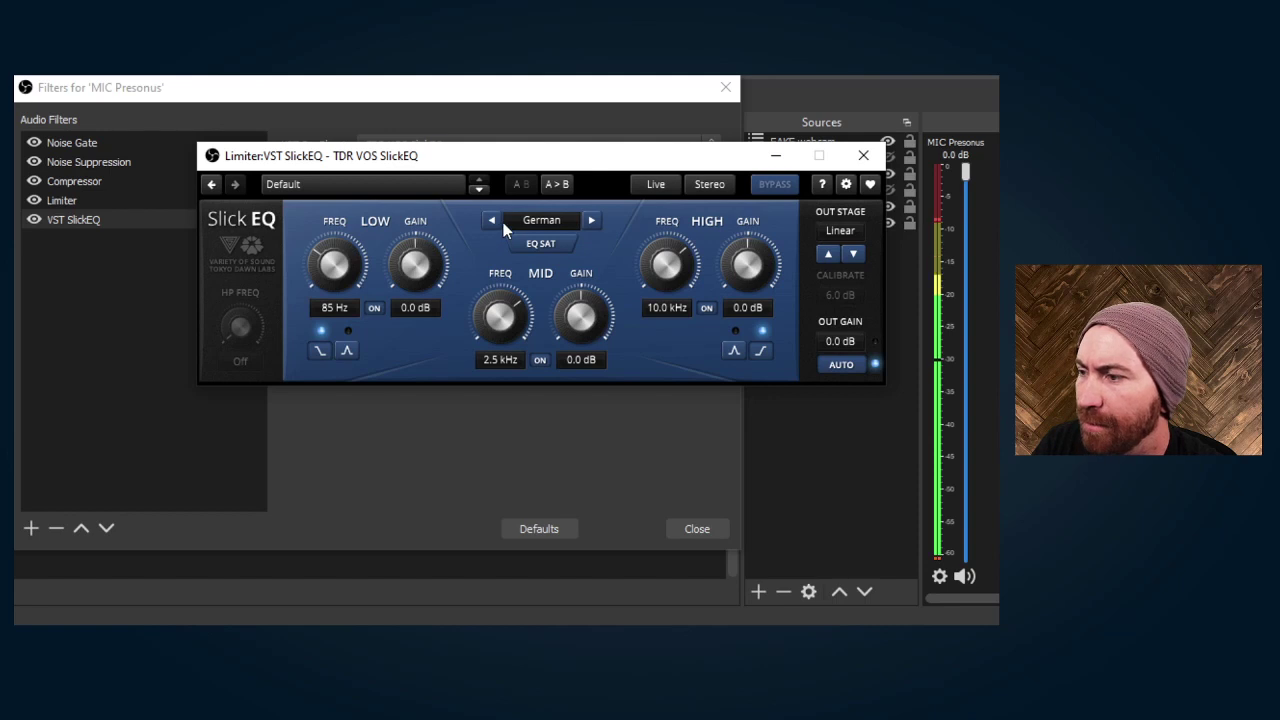
left_click(557, 248)
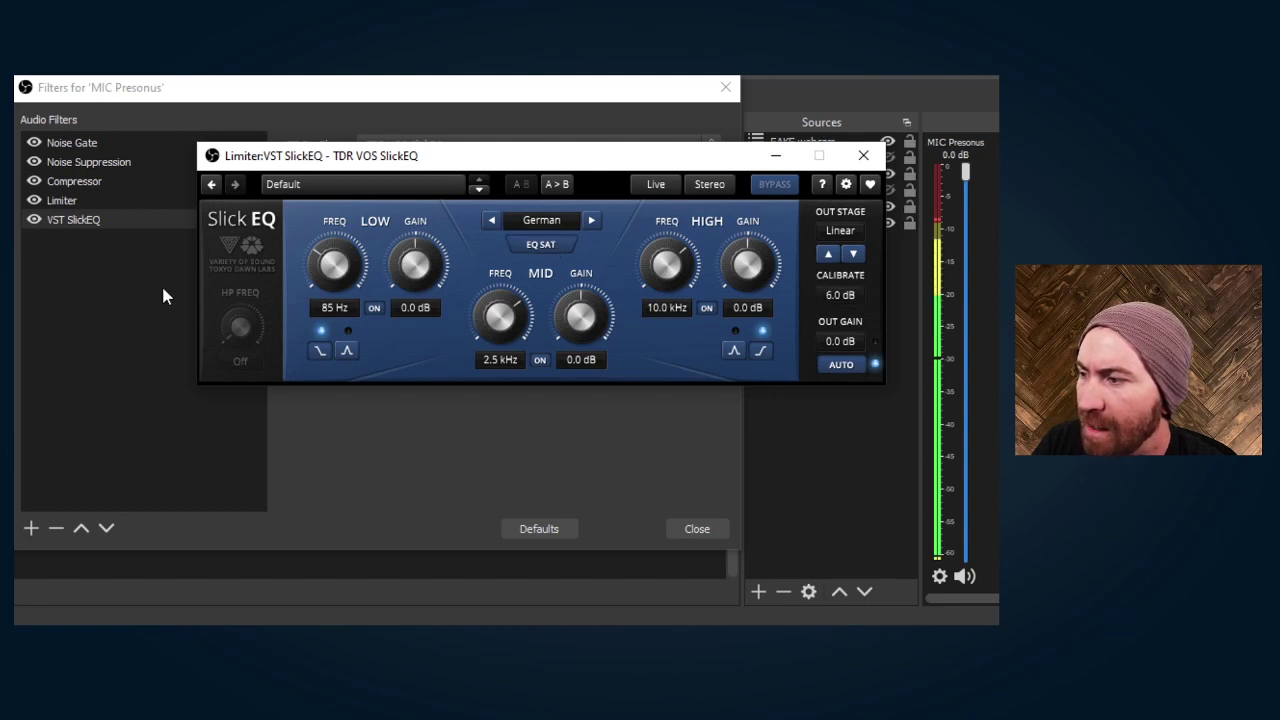
Enable SlickEQ's high-pass filter at 50 Hz.
left_click(236, 324)
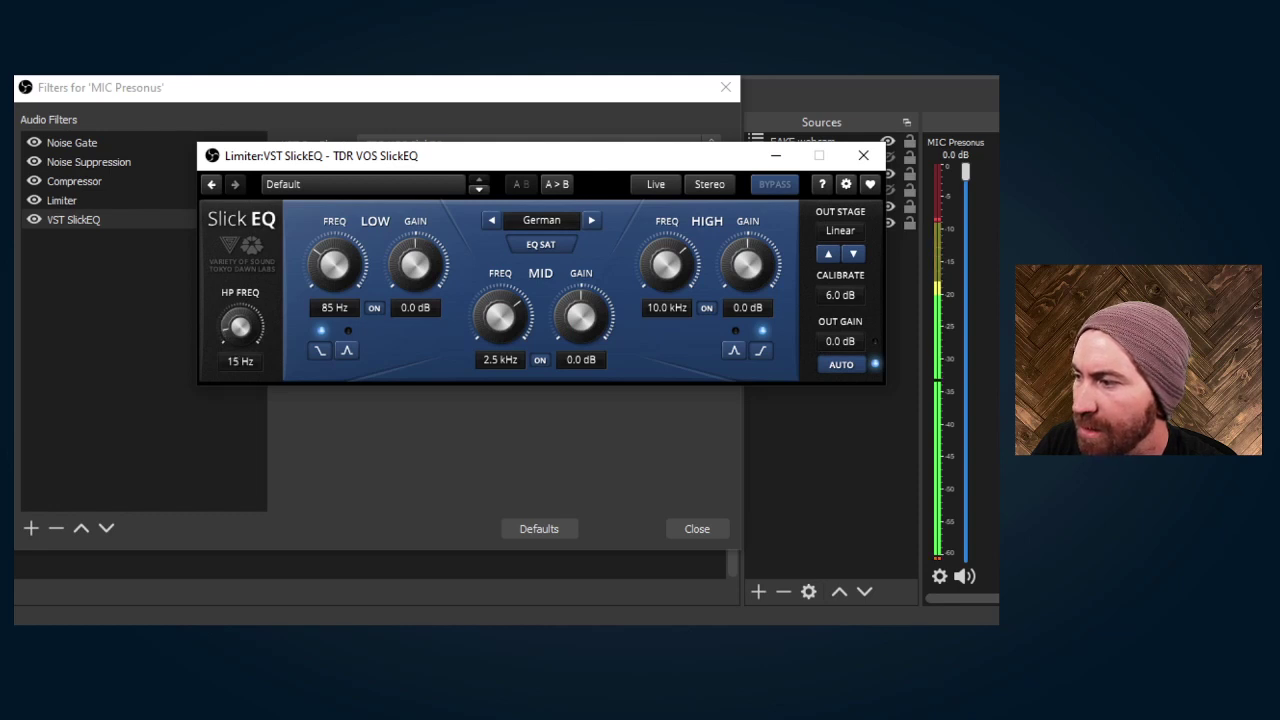
double_click(228, 365)
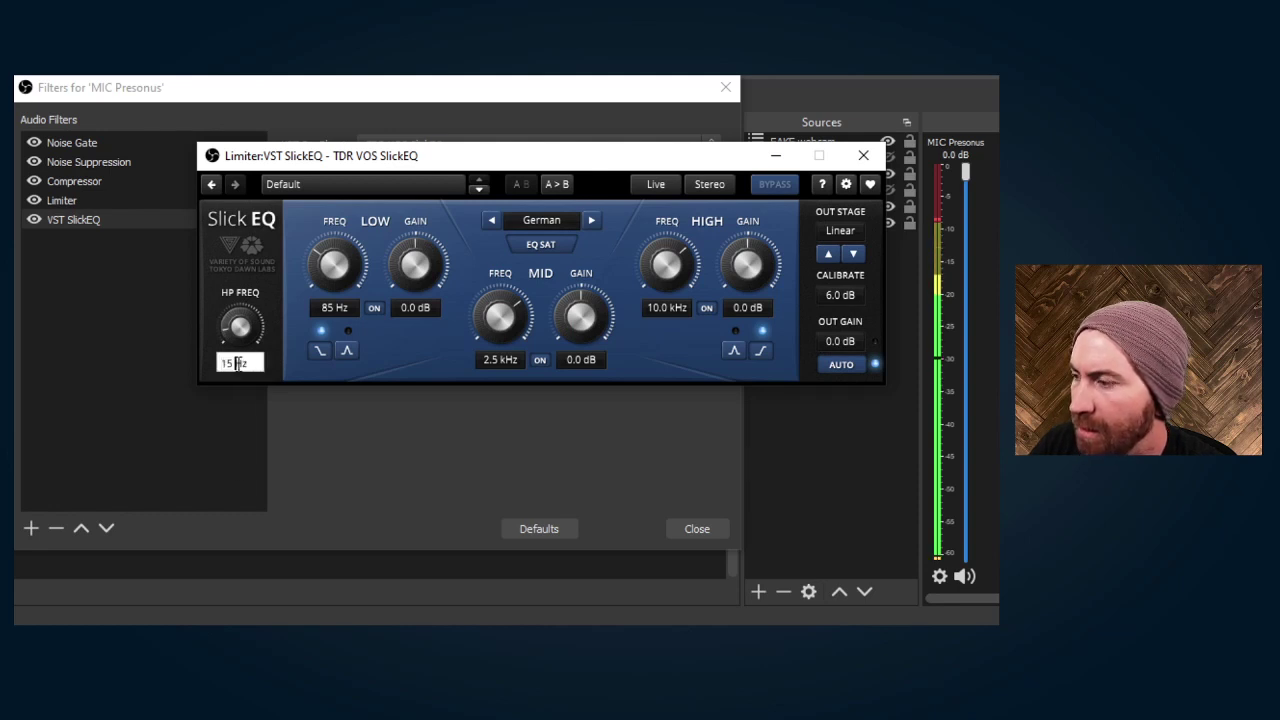
type("50")
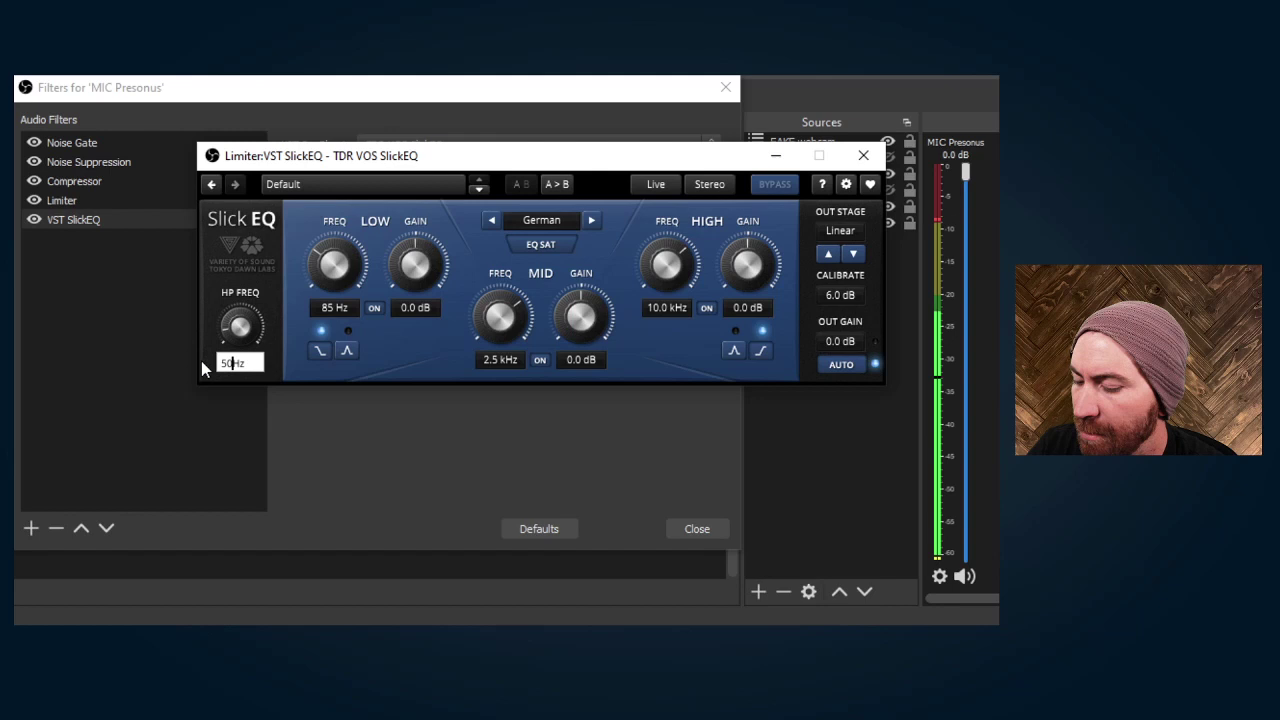
key("Return")
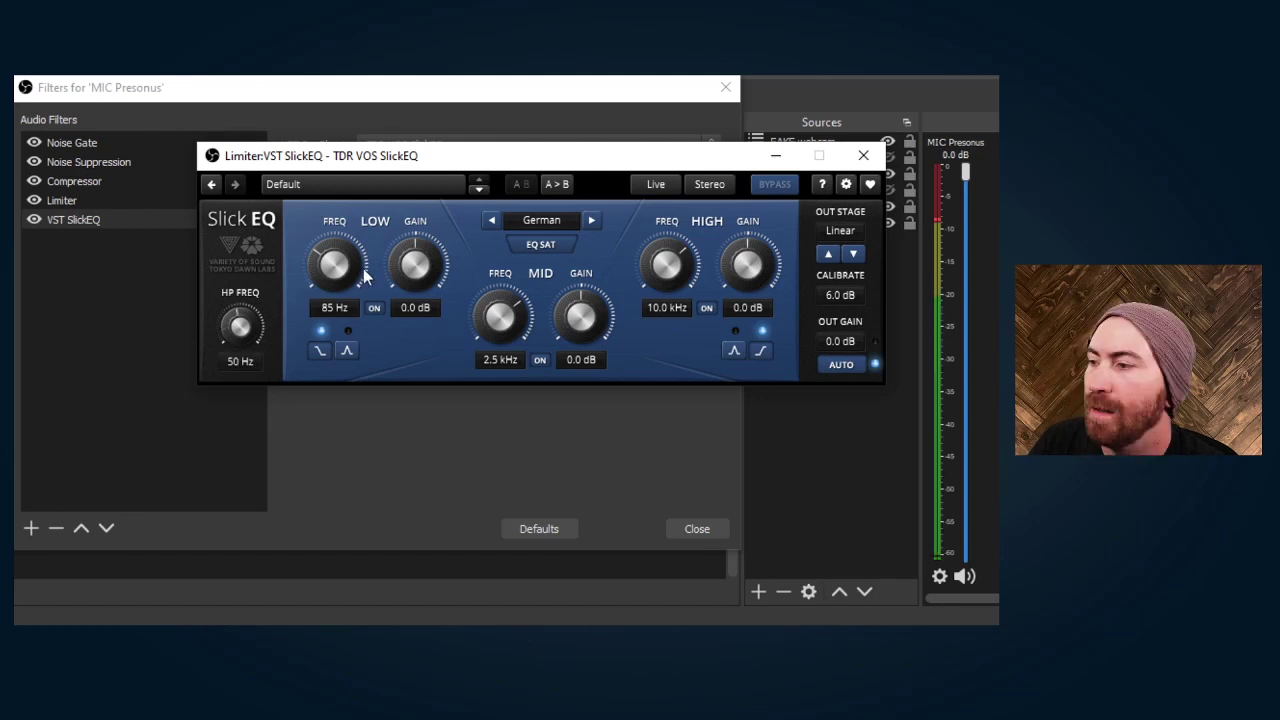
Keep the low band at 85 Hz and boost its gain to 7.0 dB.
double_click(327, 308)
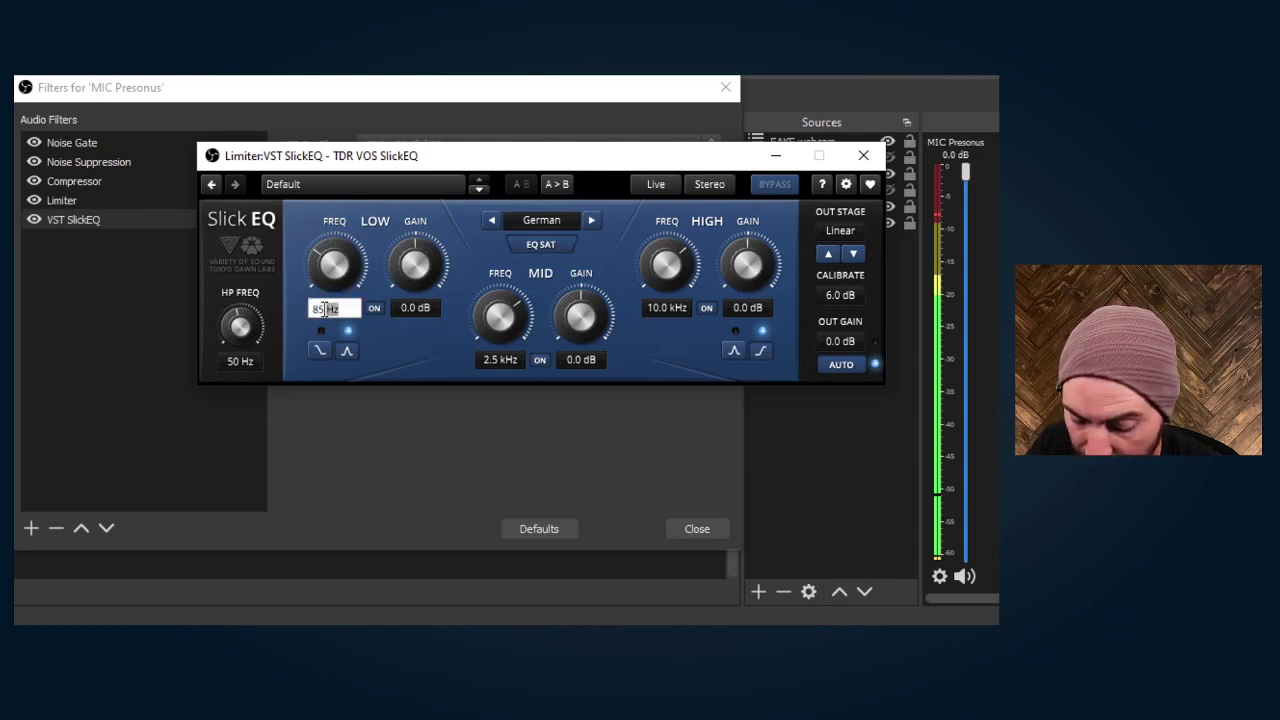
key("Return")
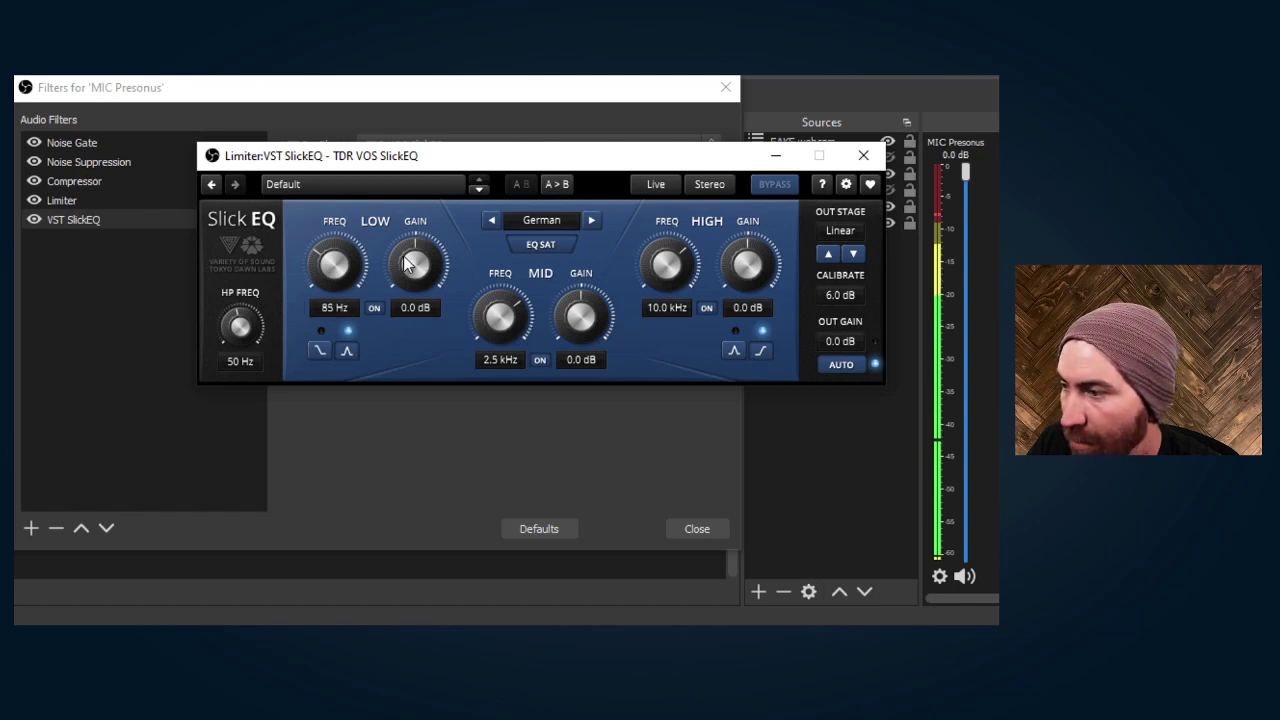
mouse_move(403, 255)
left_mouse_down()
mouse_move(403, 228)
mouse_move(415, 259)
left_mouse_up()
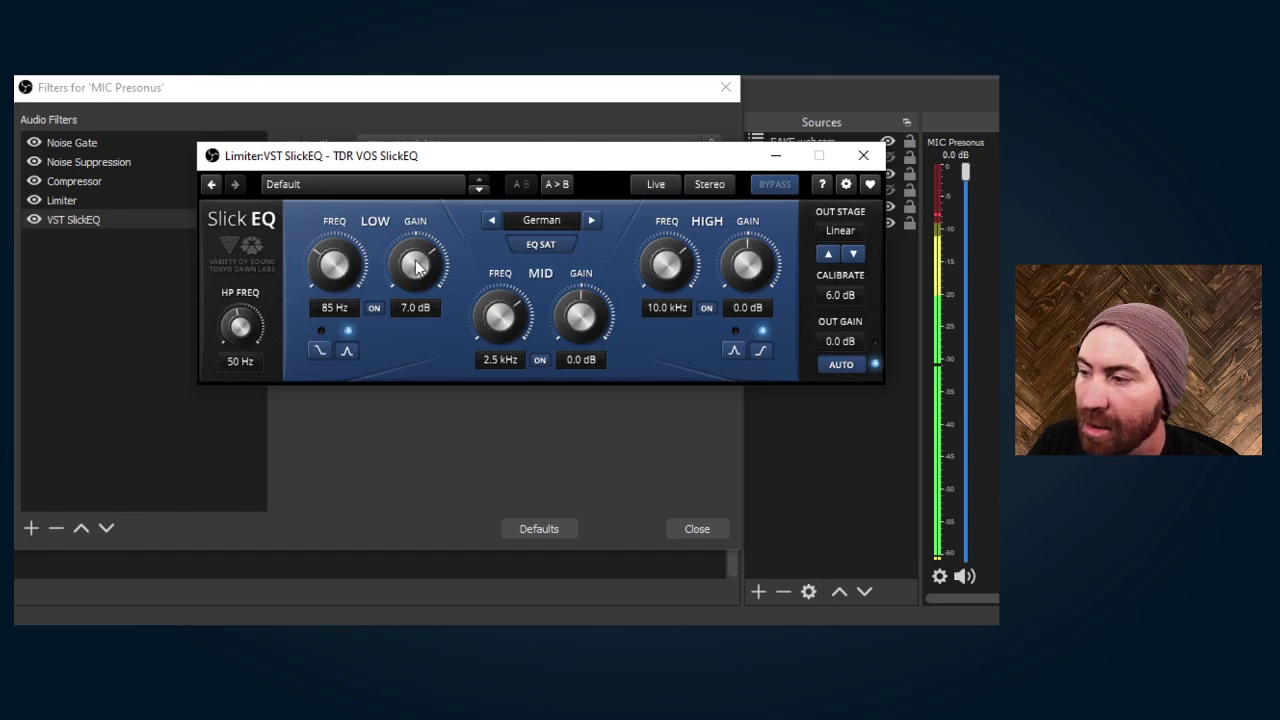
left_click_drag(417, 266, 417, 257)
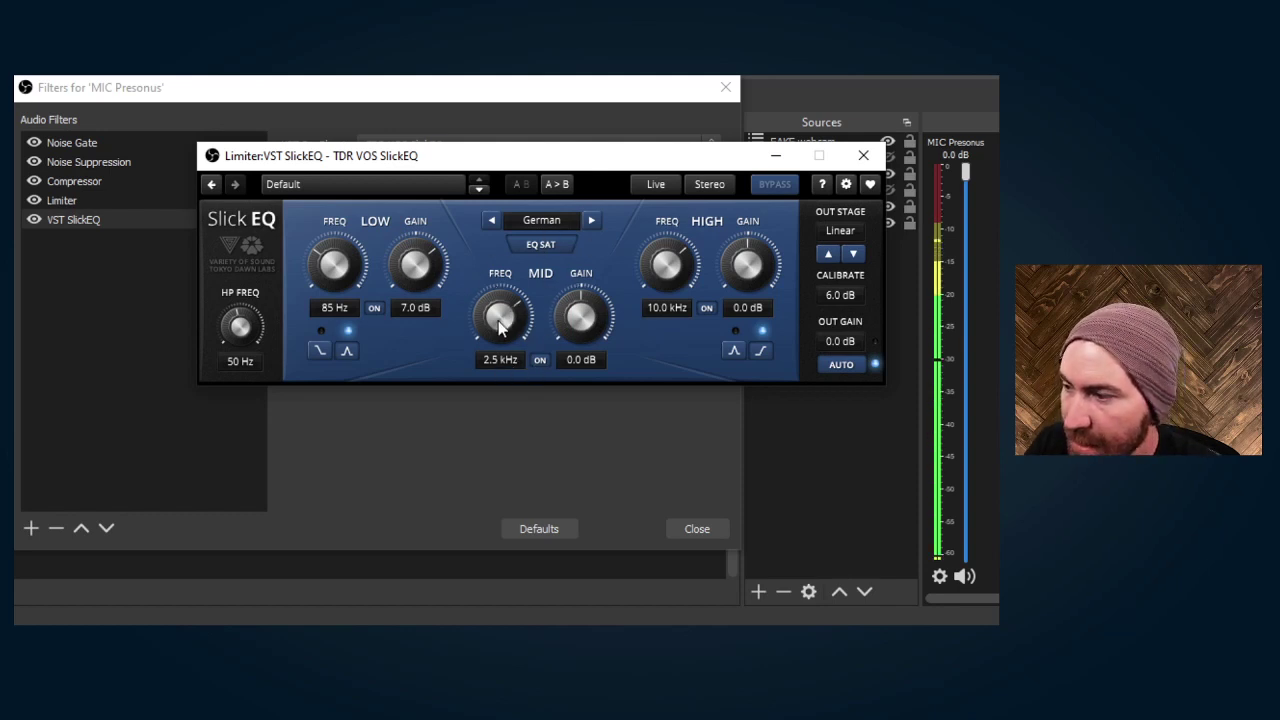
Centre the mid band at 400 Hz and cut it to -3.6 dB.
left_click_drag(499, 363, 499, 380)
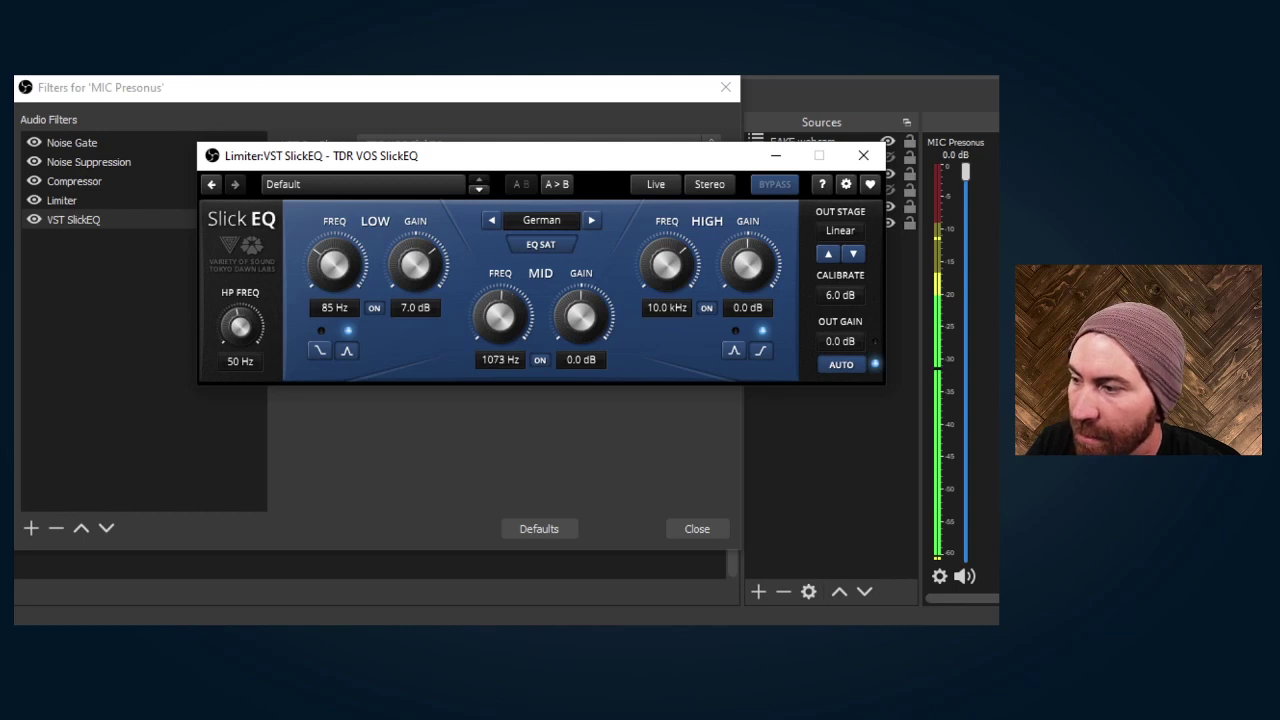
left_click(505, 352)
double_click(492, 360)
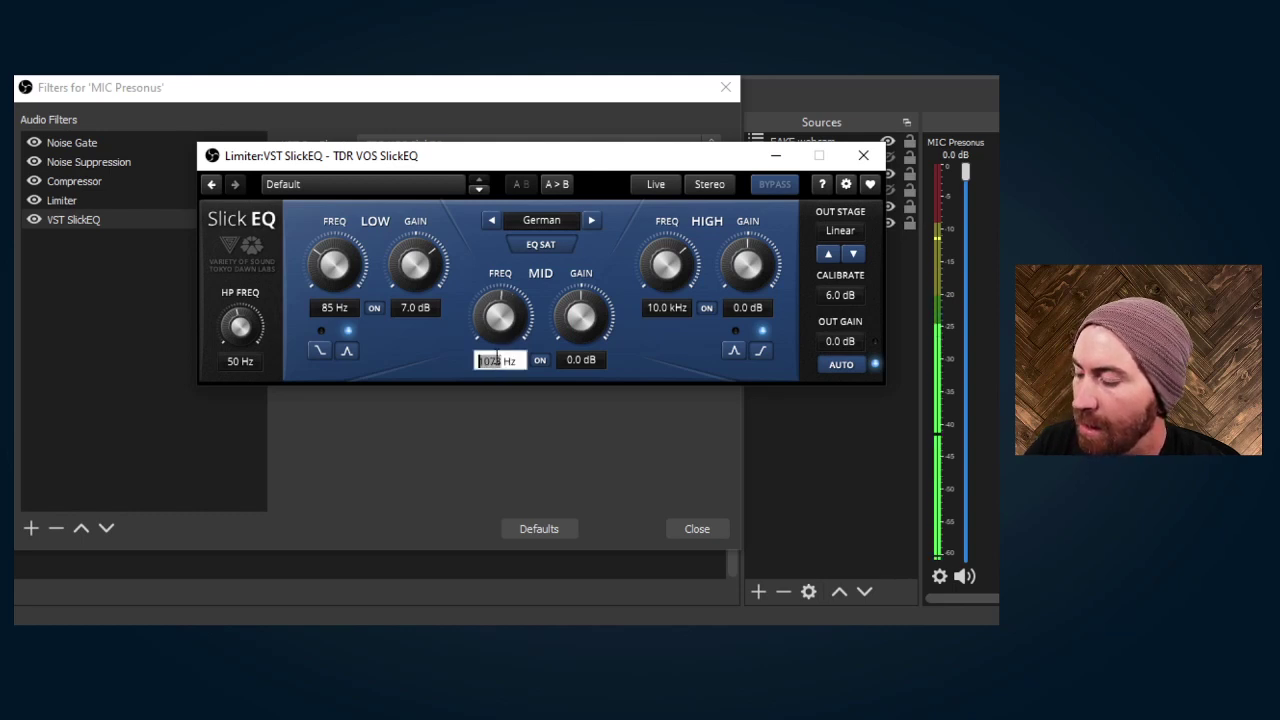
type("400")
key("Return")
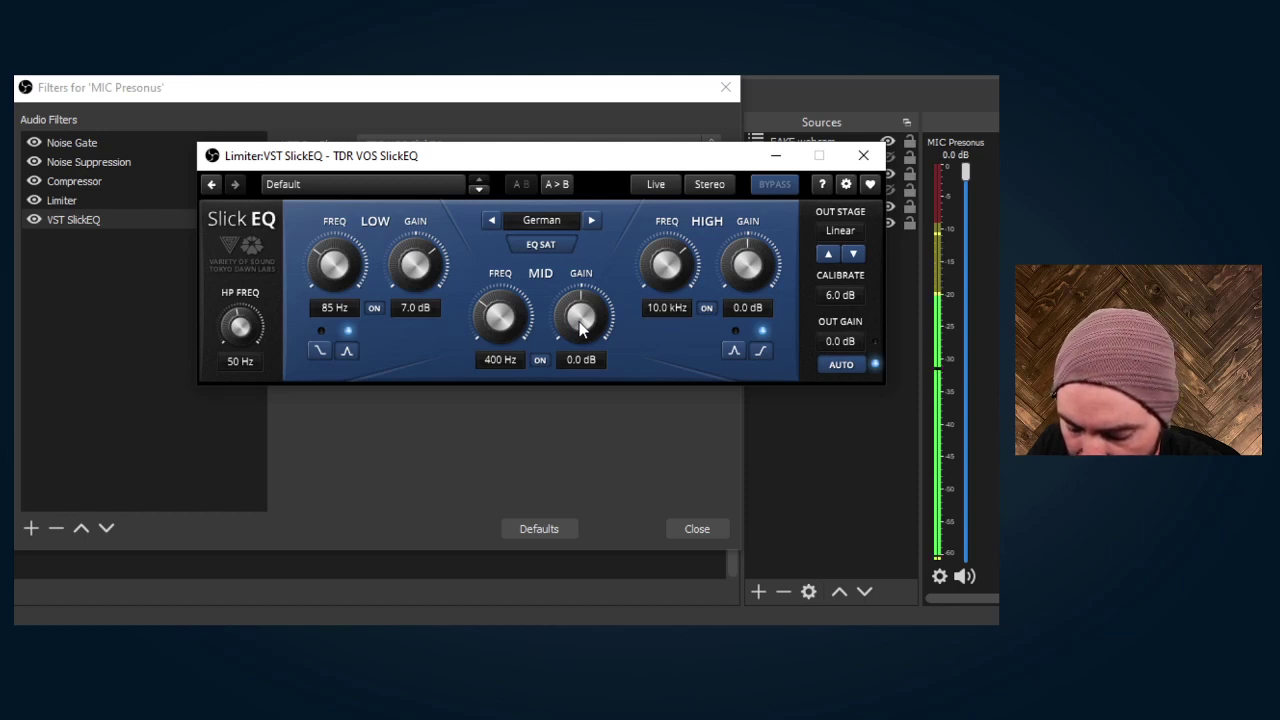
left_click_drag(583, 330, 583, 352)
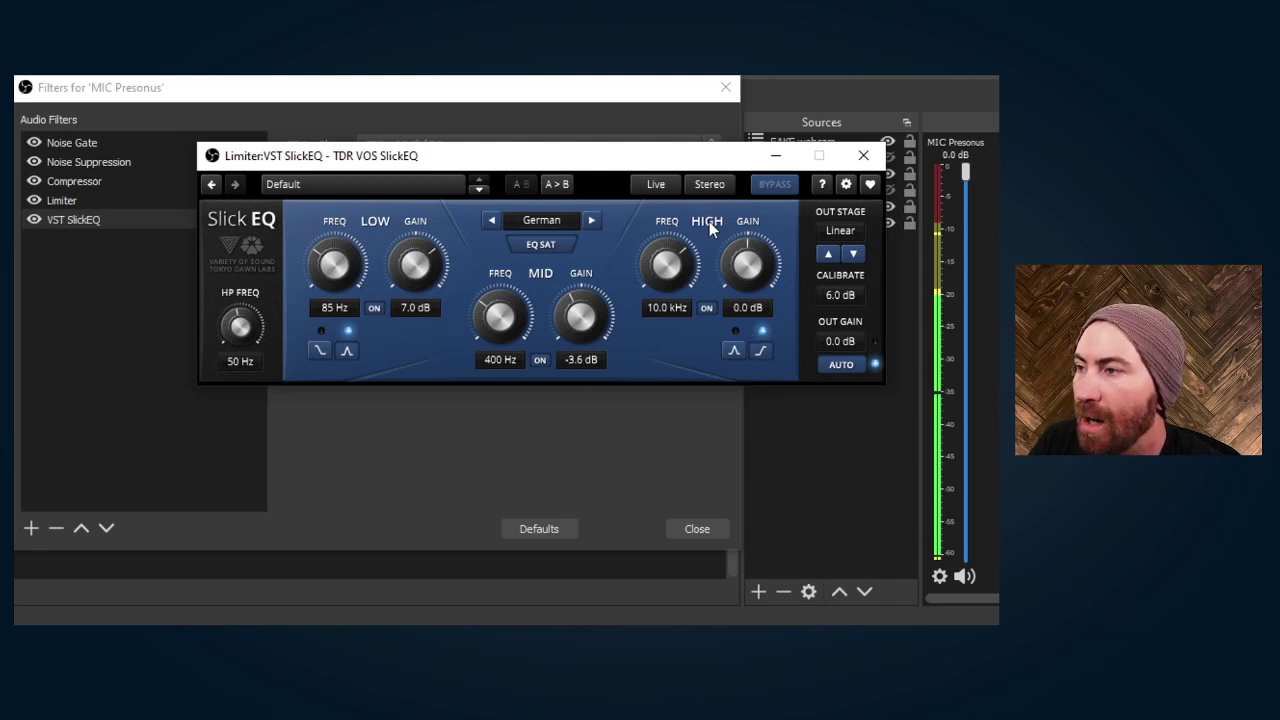
Make SlickEQ's high band a 5.0 kHz bell boosted to 7 dB.
double_click(656, 308)
type("5")
key("Return")
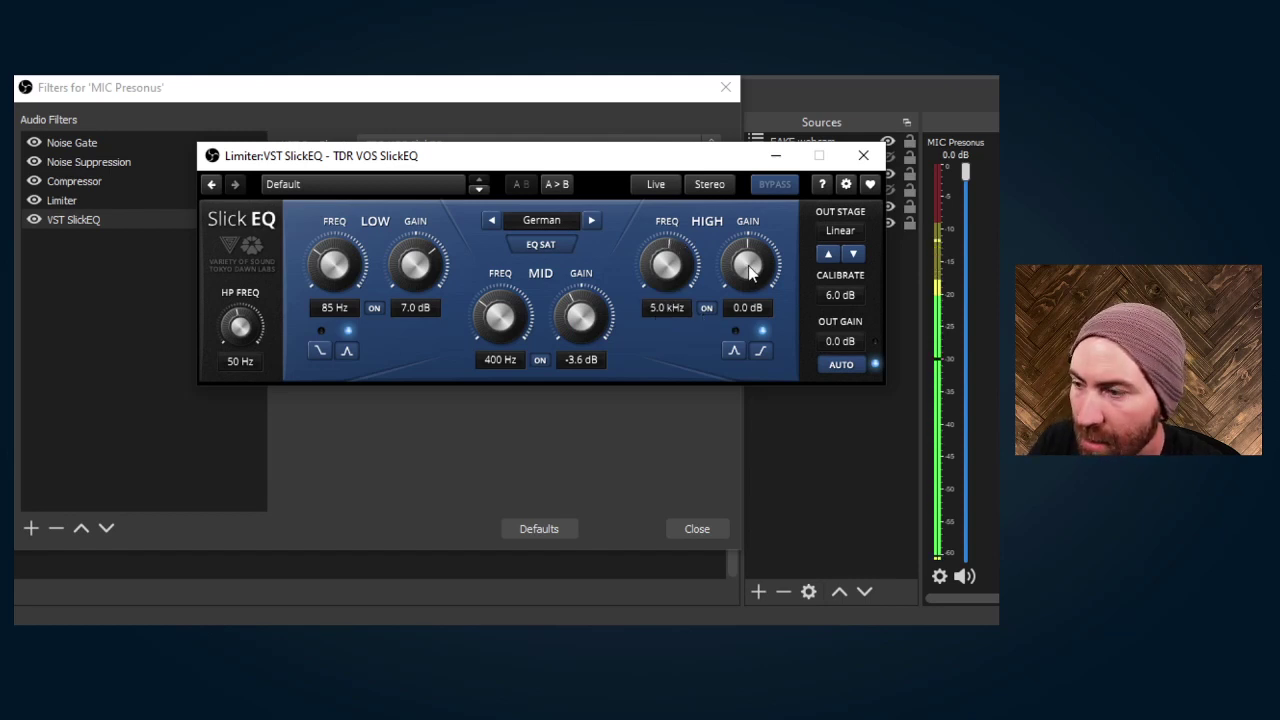
left_click(734, 350)
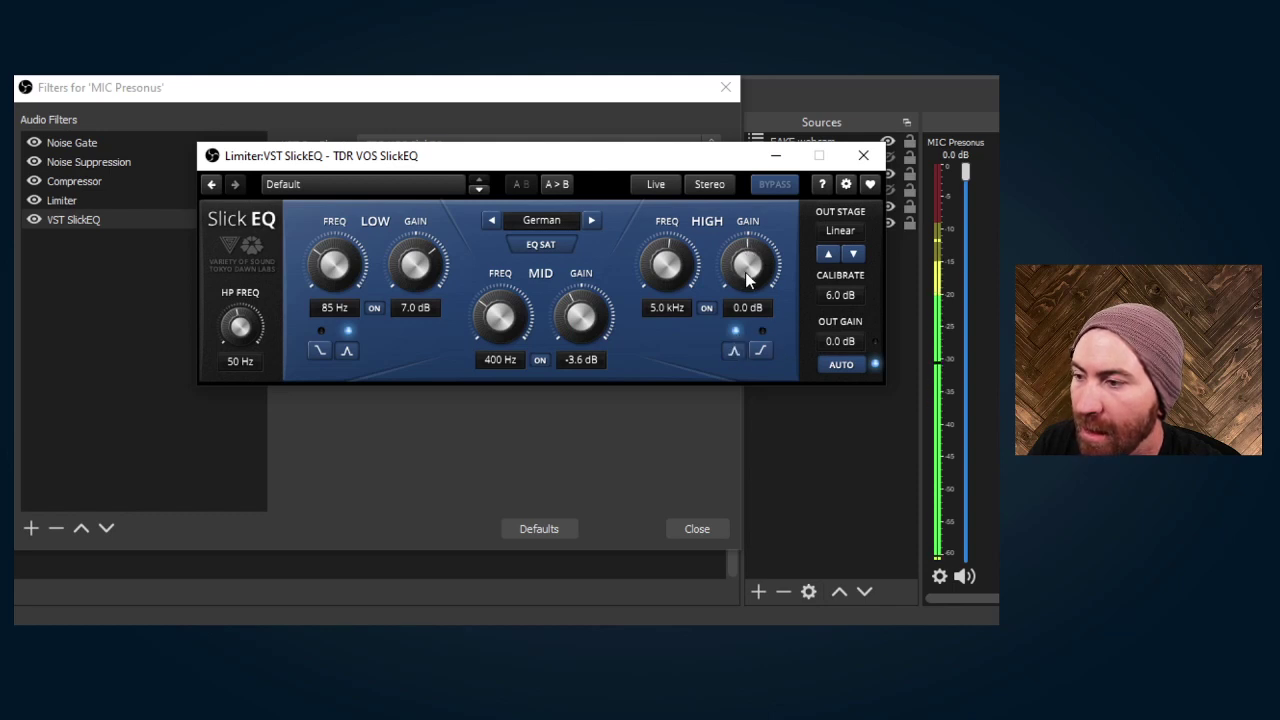
left_click_drag(745, 272, 745, 243)
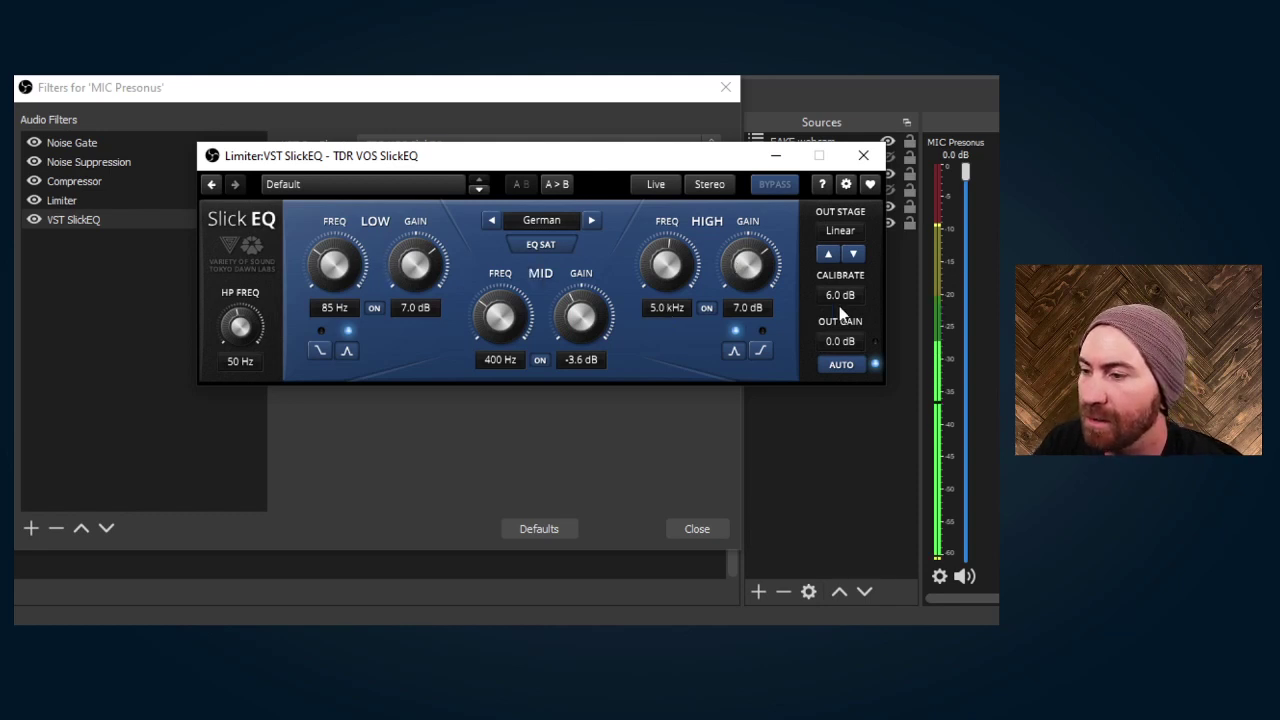
Choose the Deep output stage and set calibrate to 7.0 dB.
left_click(828, 232)
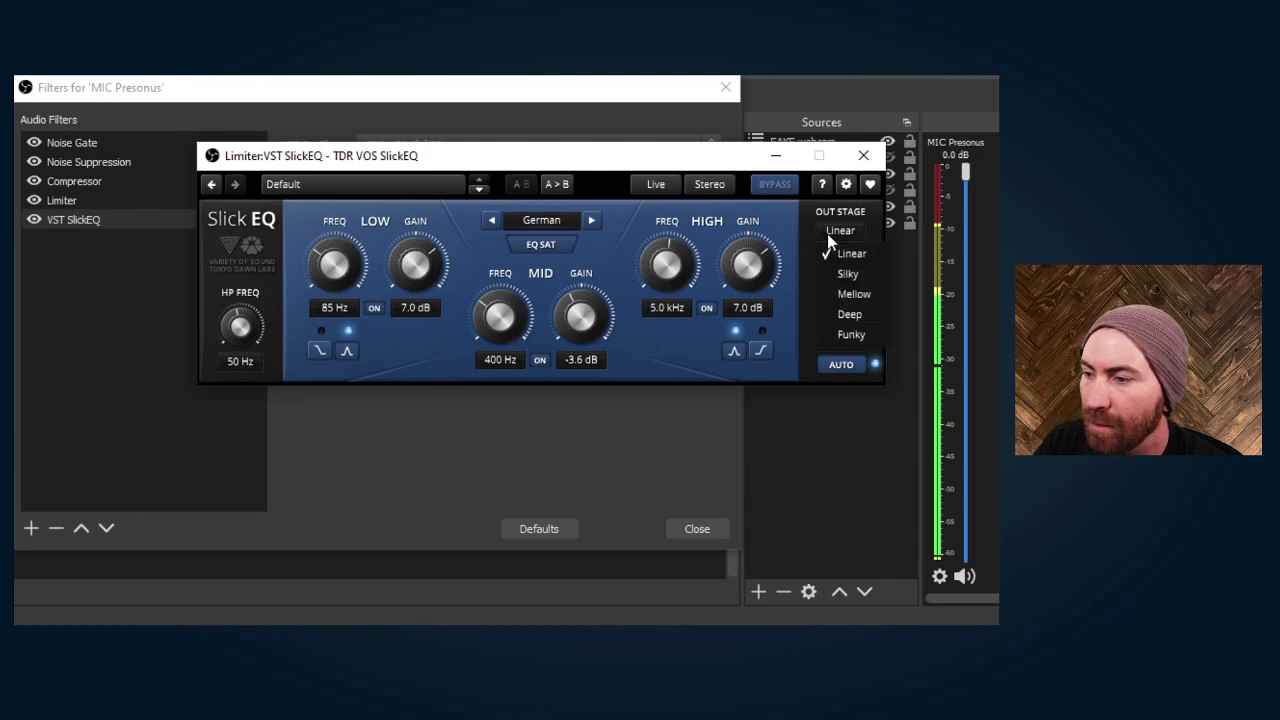
left_click(850, 314)
left_click(827, 297)
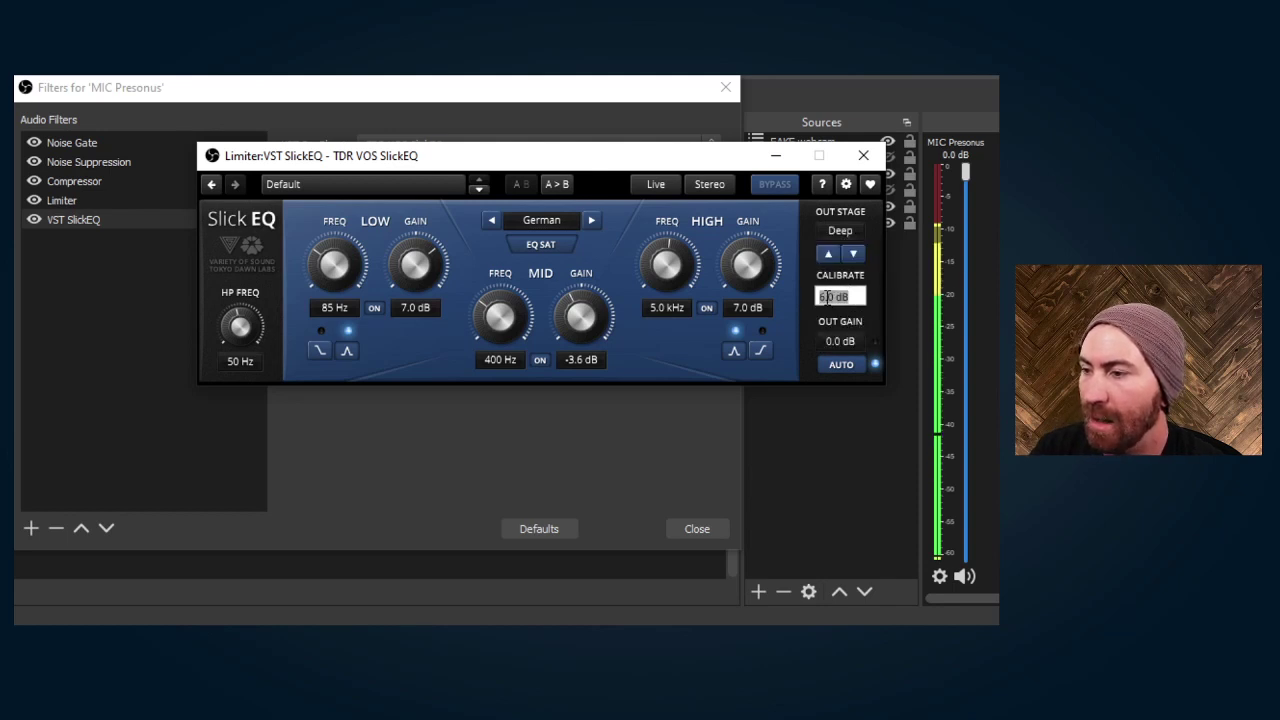
left_click(819, 296)
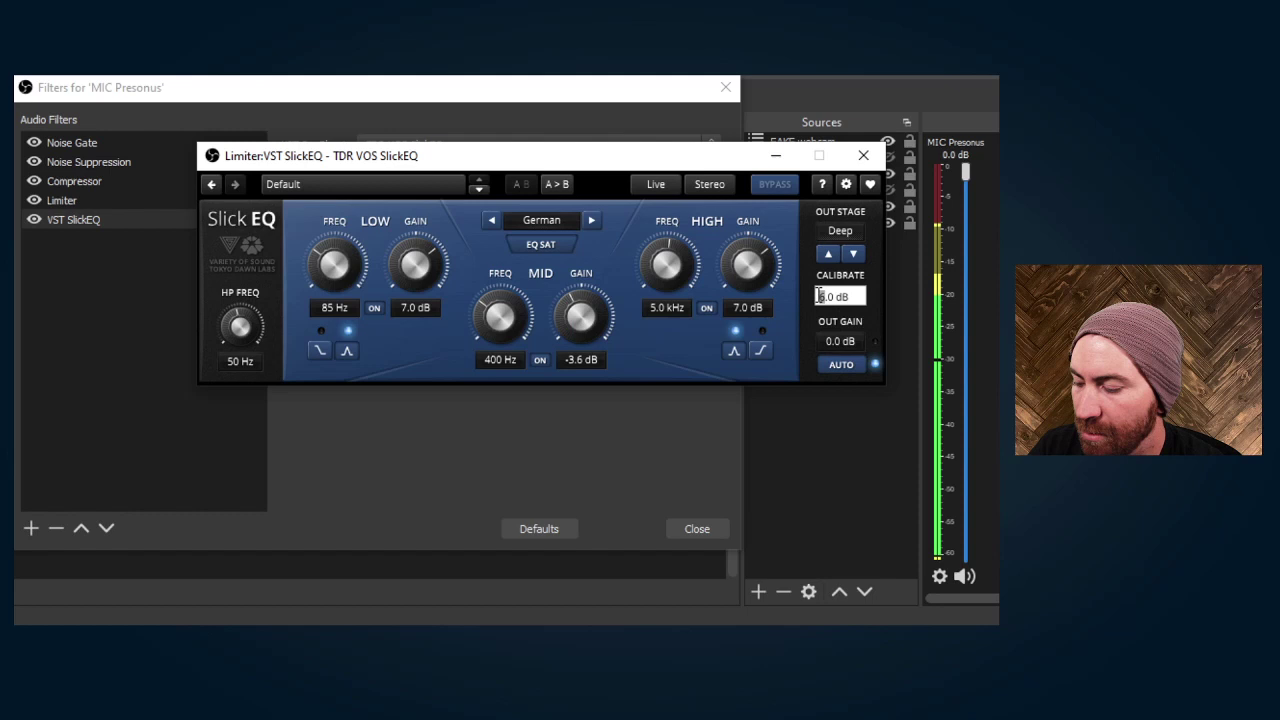
key("Delete")
type("7")
key("Return")
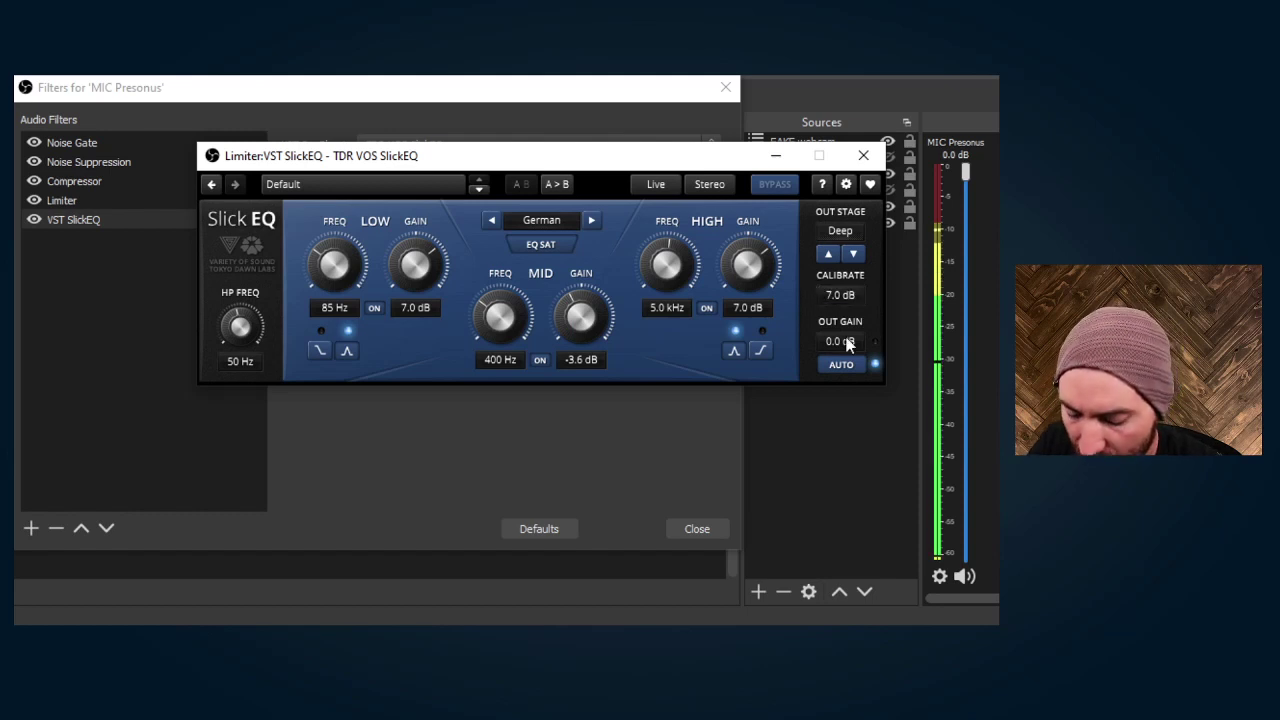
Set output gain to 6.0 dB, close SlickEQ and move it up below Noise Suppression.
left_click(845, 342)
left_click(819, 343)
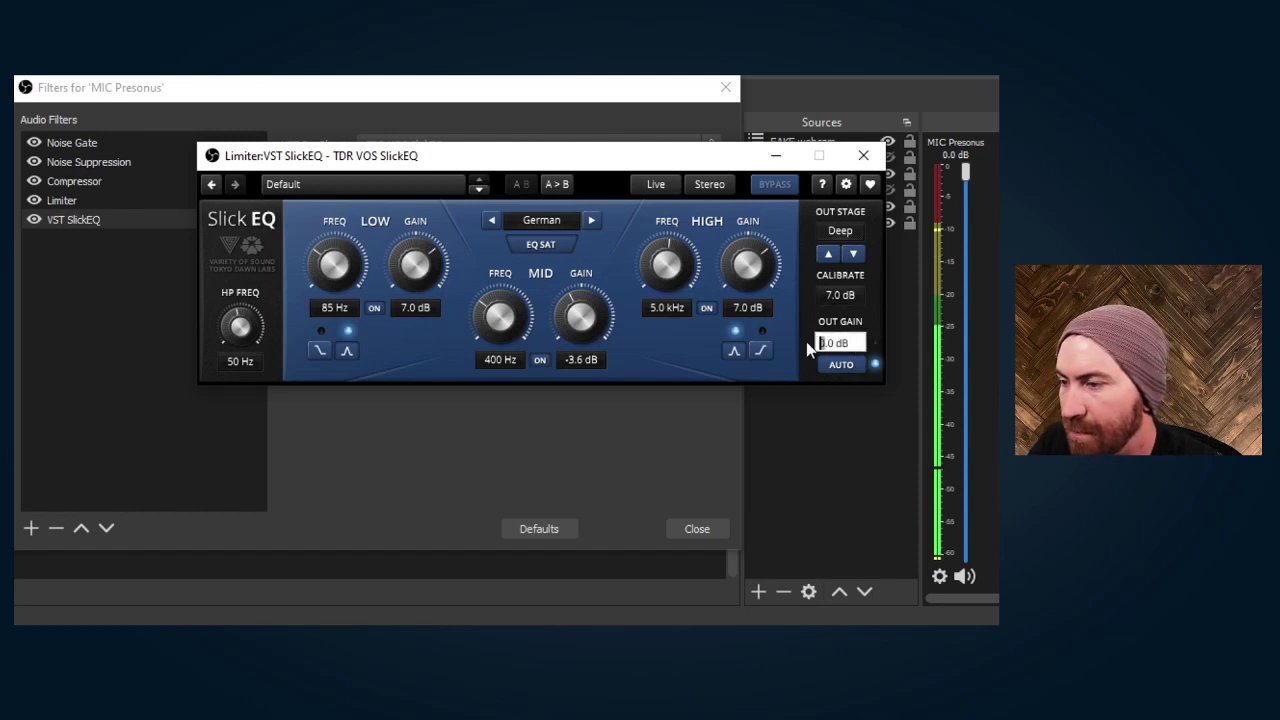
key("Delete")
type("6")
key("Return")
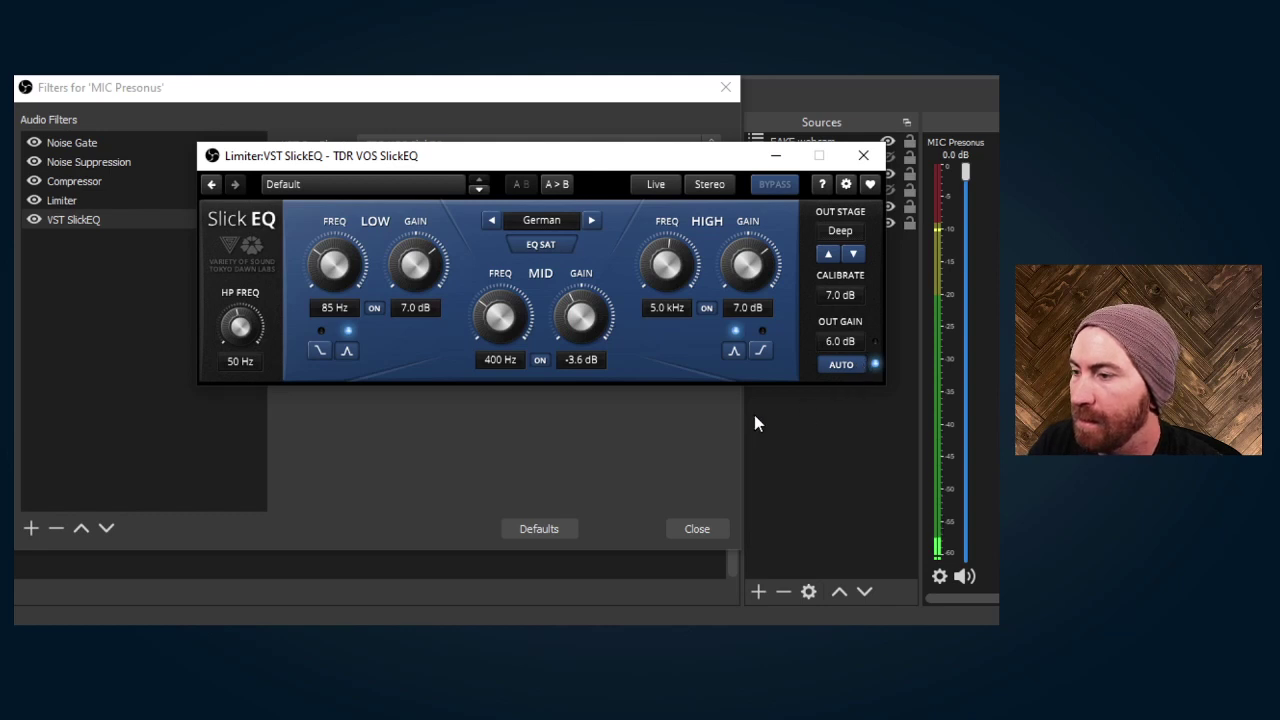
key("alt+F4")
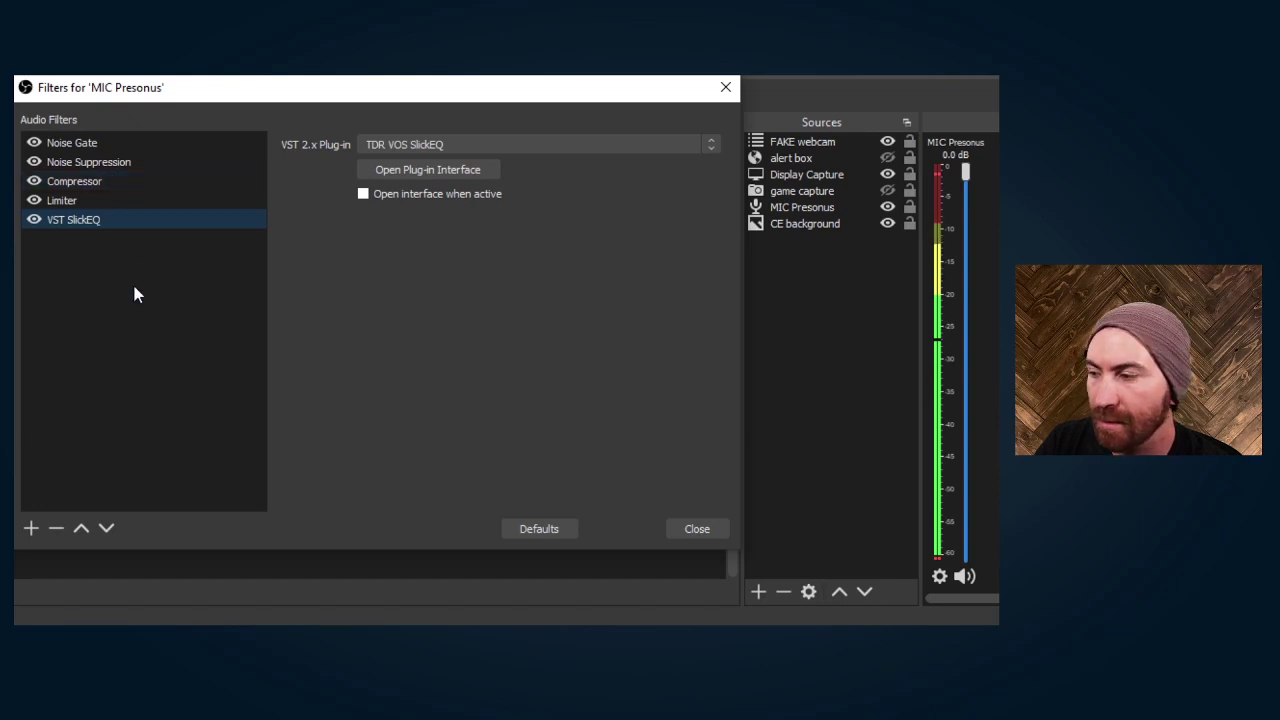
left_click(80, 529)
left_click(80, 529)
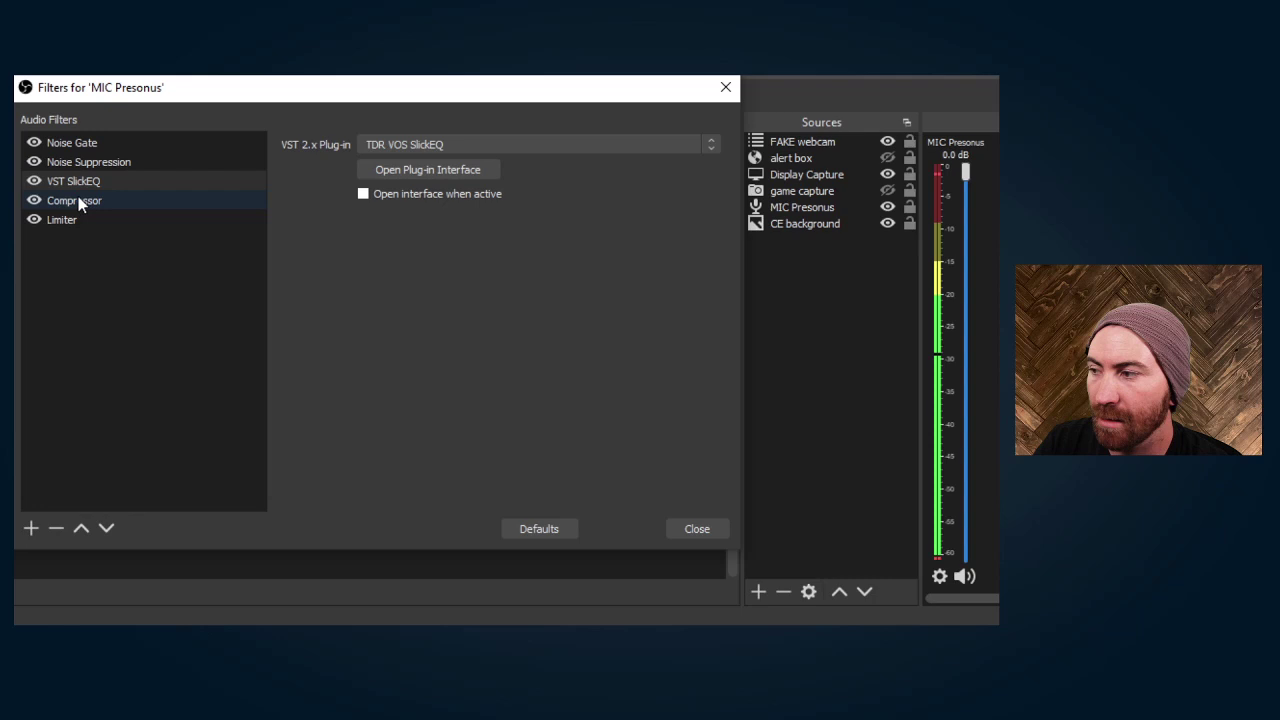
Add a VST 2.x filter named 'VST Nova' above the Compressor and load TDR Nova.
left_click(35, 523)
left_click(105, 508)
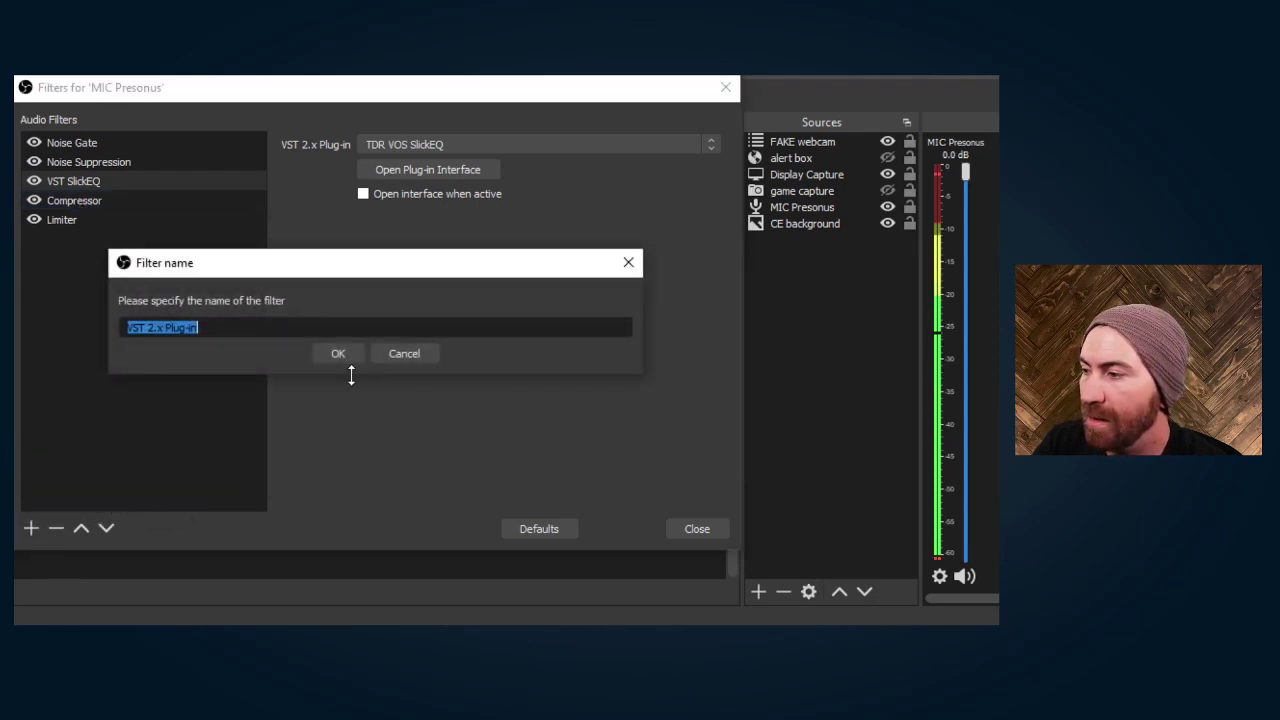
left_click(249, 328)
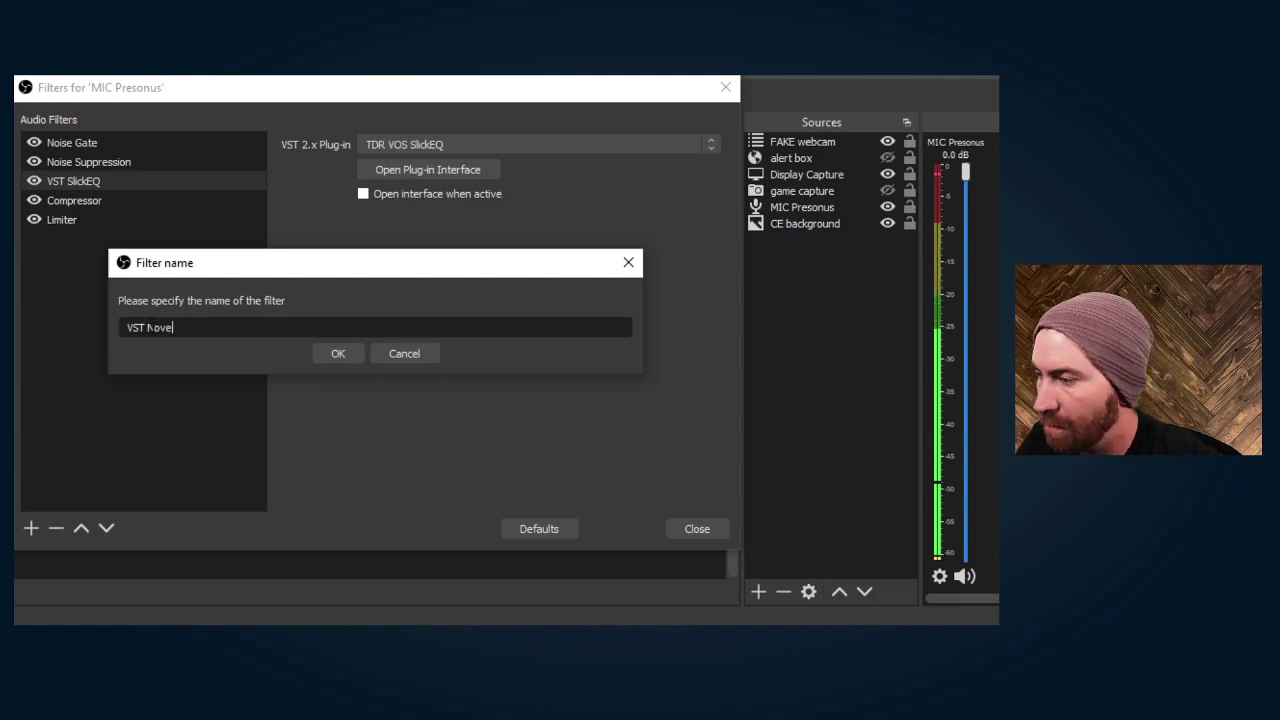
type("Nova")
key("Return")
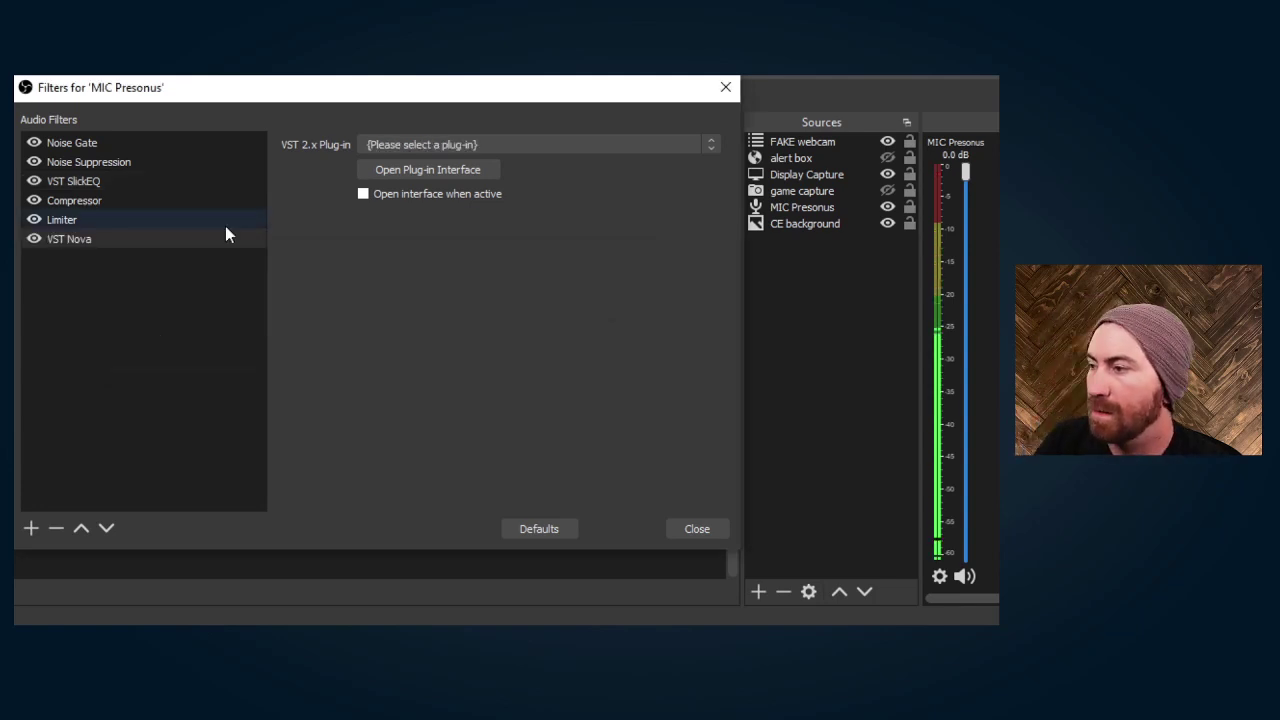
left_click(82, 529)
left_click(82, 529)
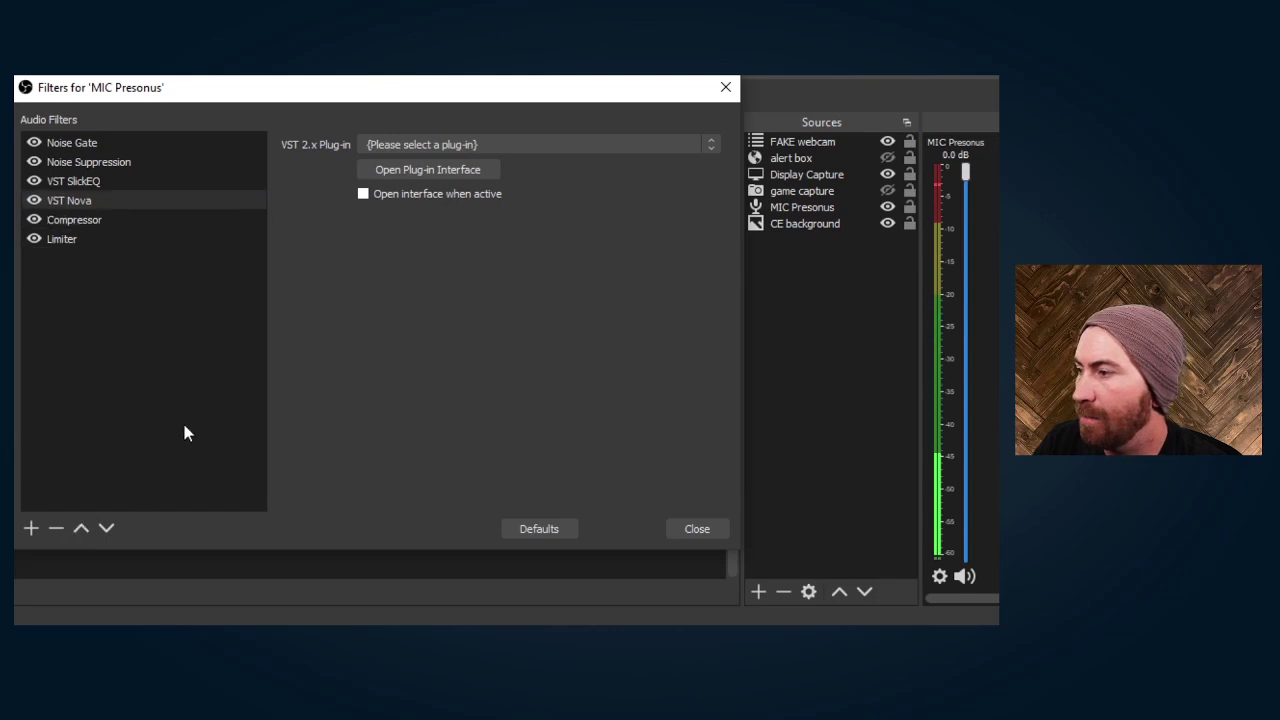
left_click(470, 143)
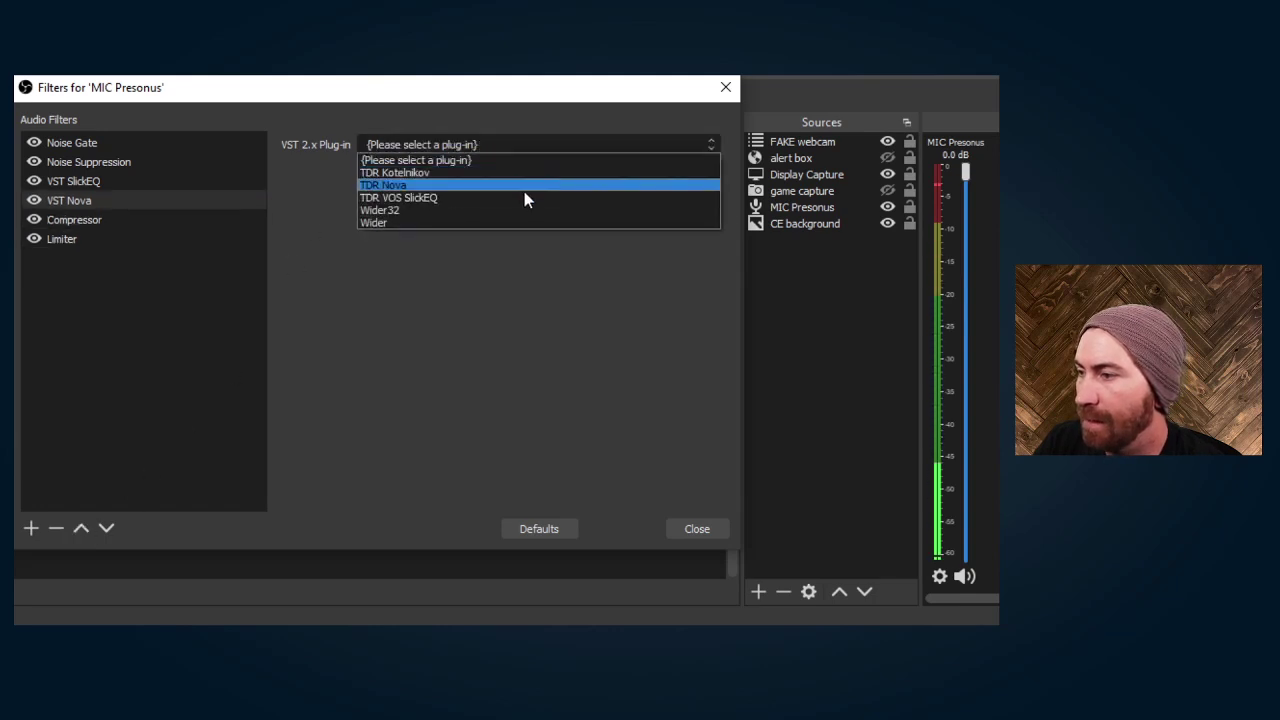
left_click(414, 186)
Open TDR Nova, set Eco quality and show the input spectrum on the EQ graph.
left_click(446, 169)
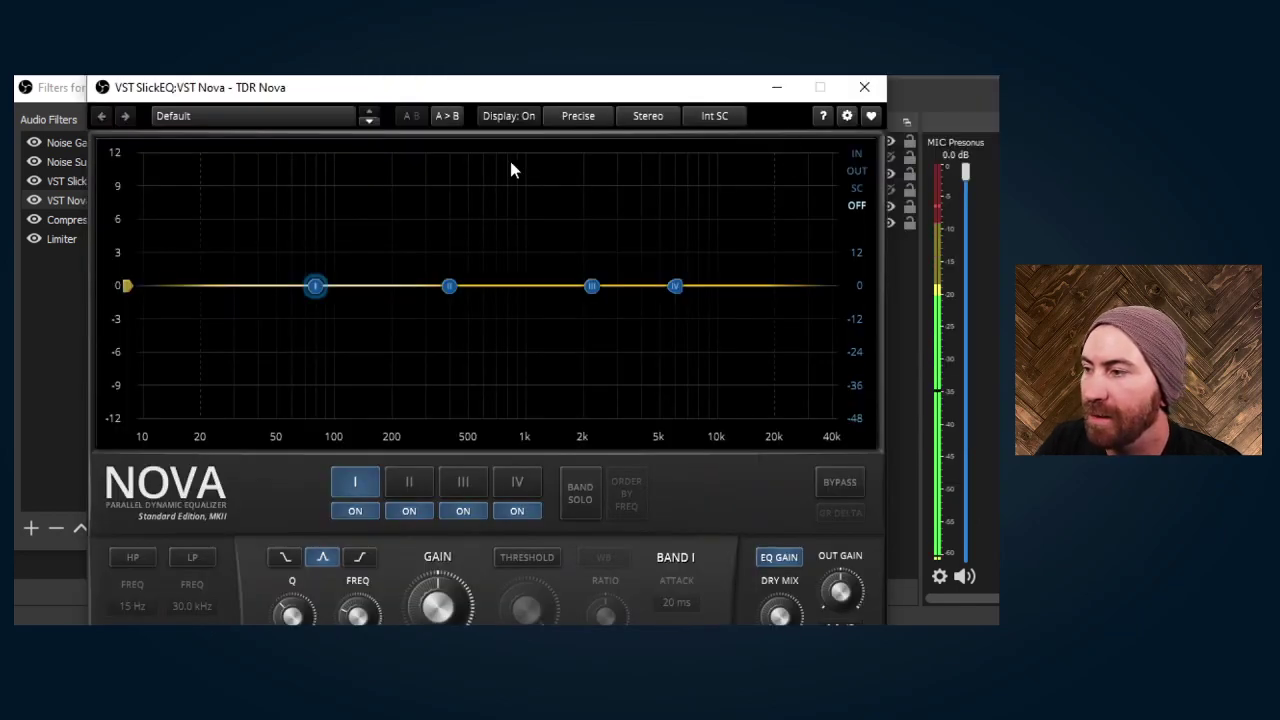
left_click(587, 117)
left_click(589, 160)
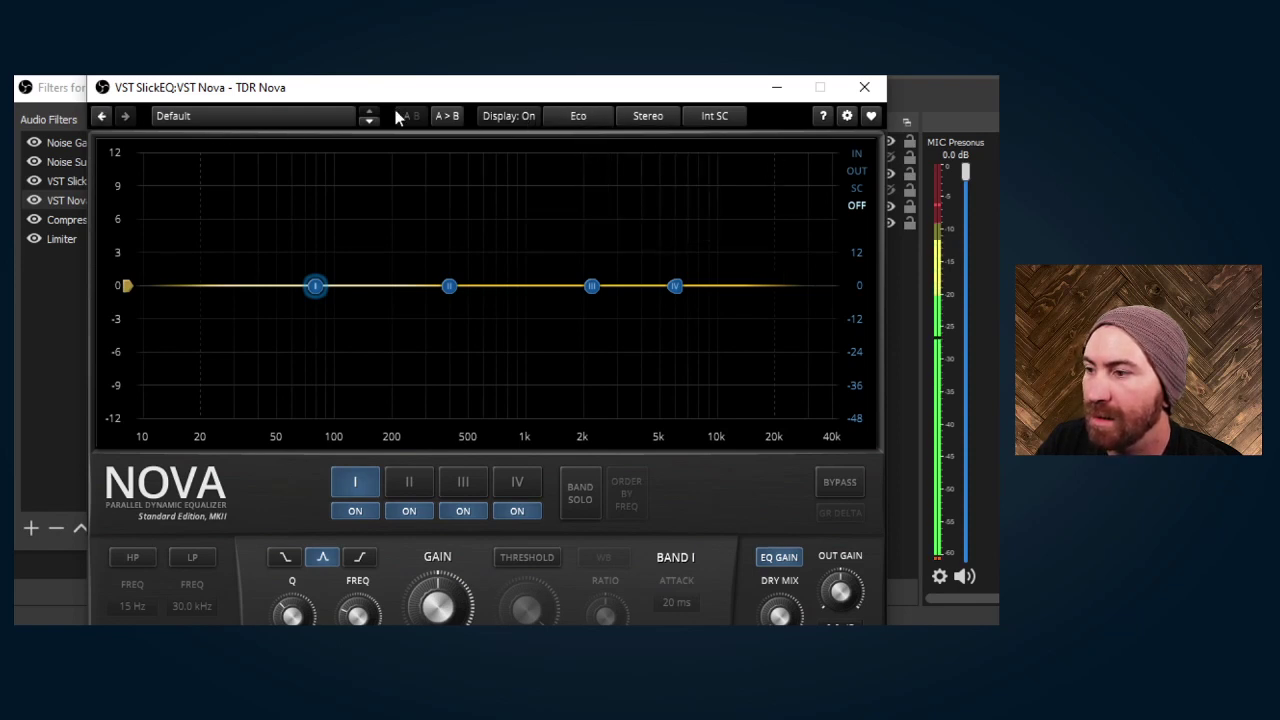
left_click(856, 153)
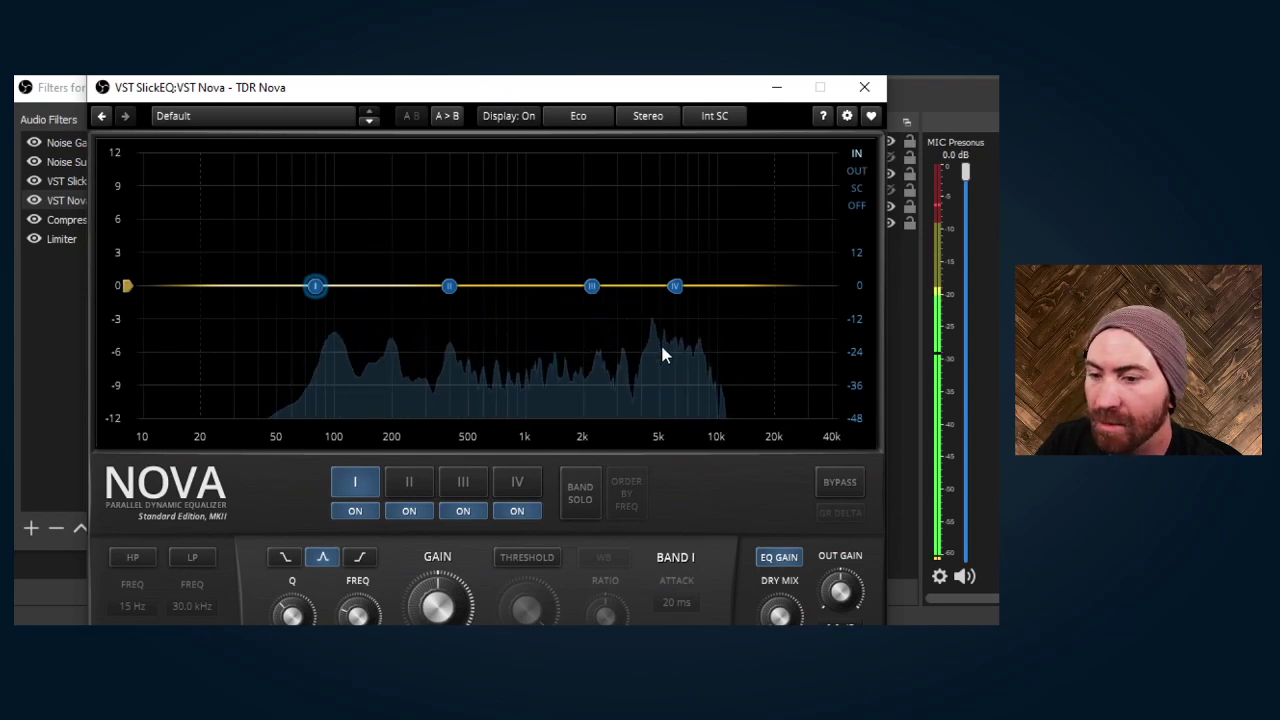
scroll(883, 306, "down", 1)
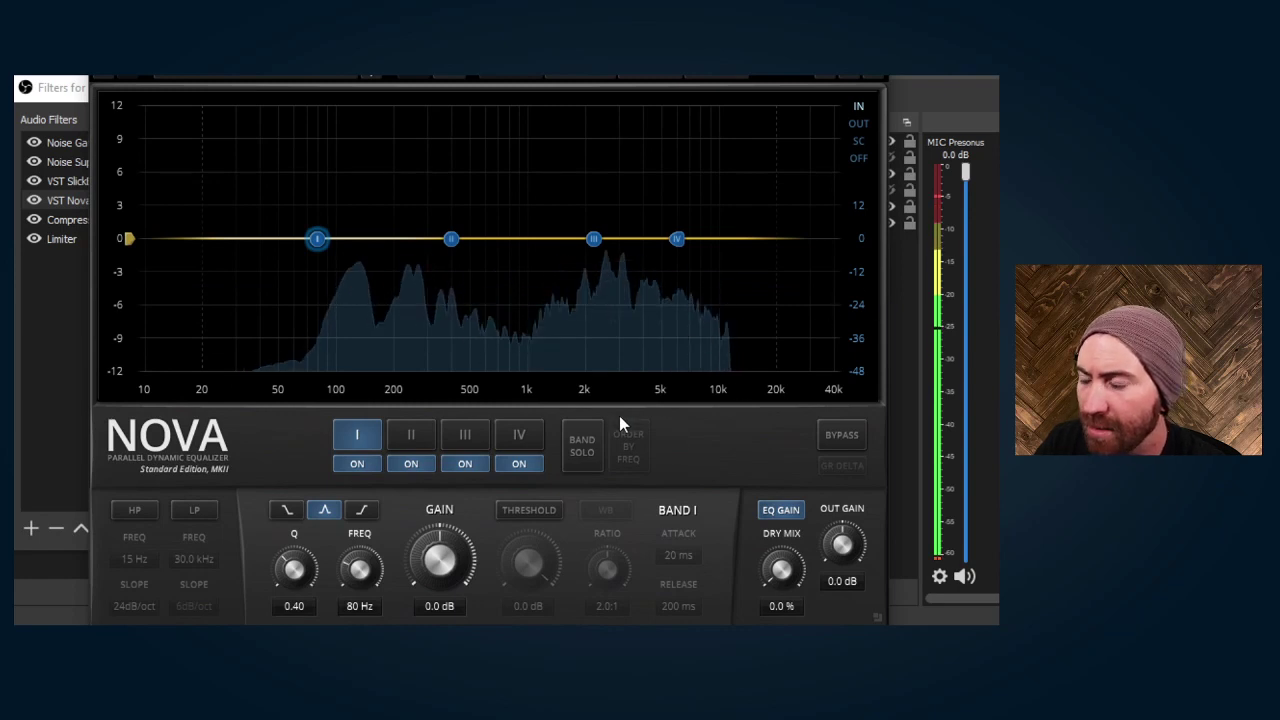
Turn off Nova bands II and III, and set band I to Q 5 at about 100 Hz.
left_click(417, 466)
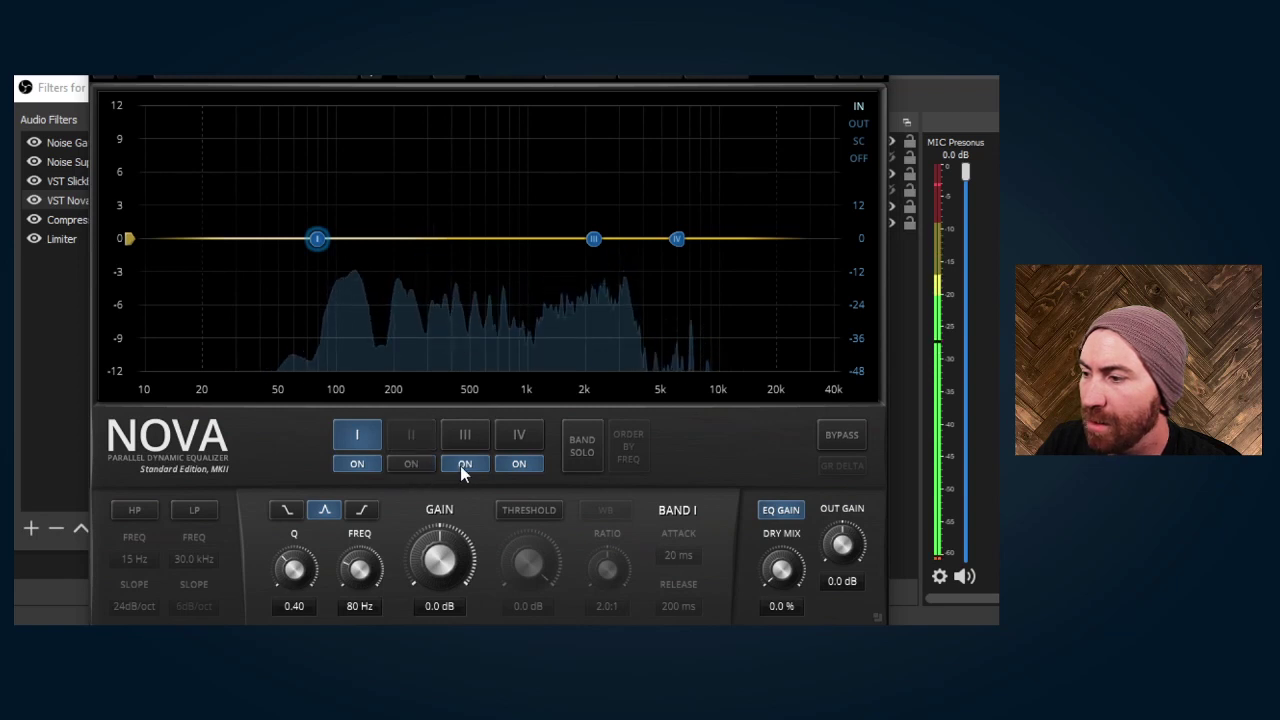
left_click(462, 465)
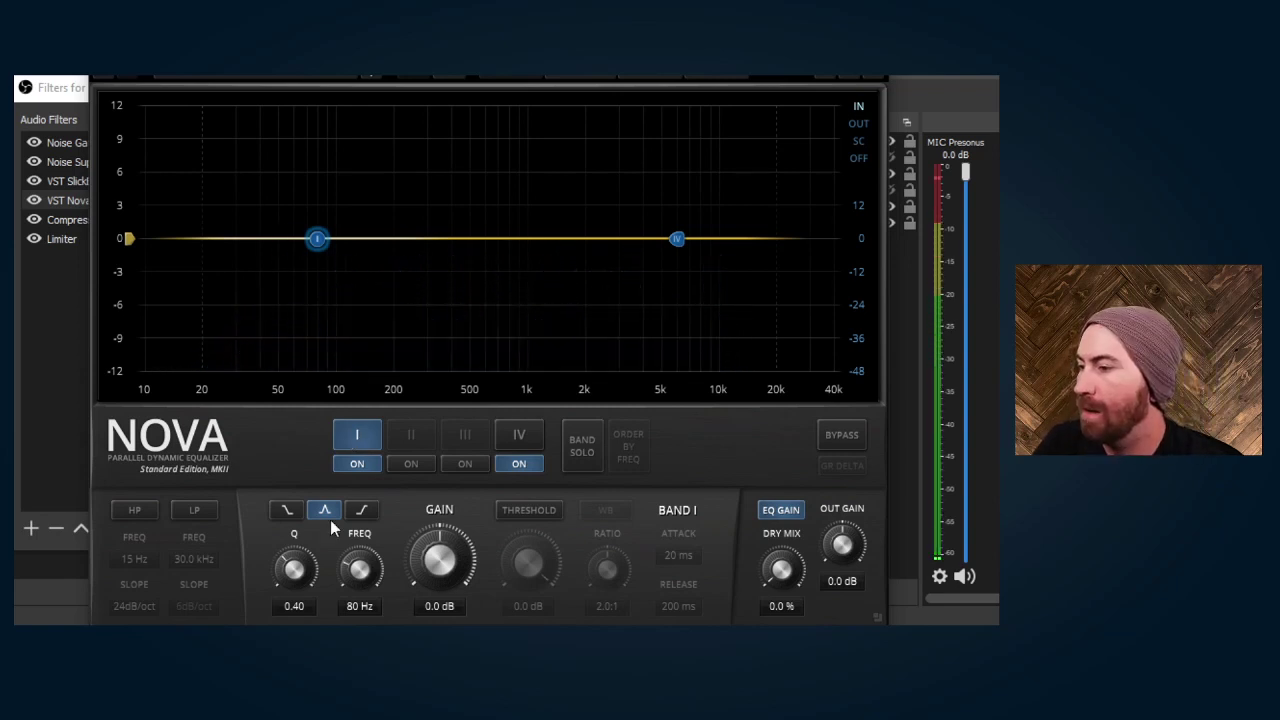
double_click(295, 606)
key("BackSpace")
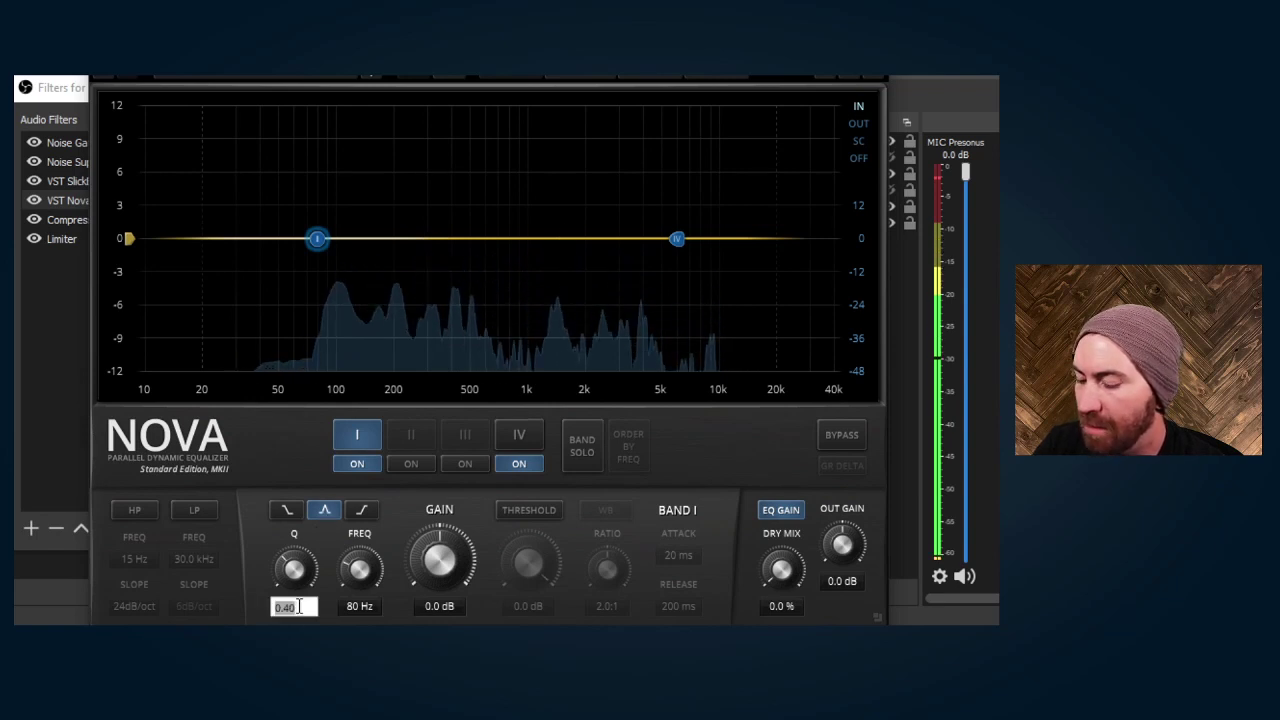
type("5")
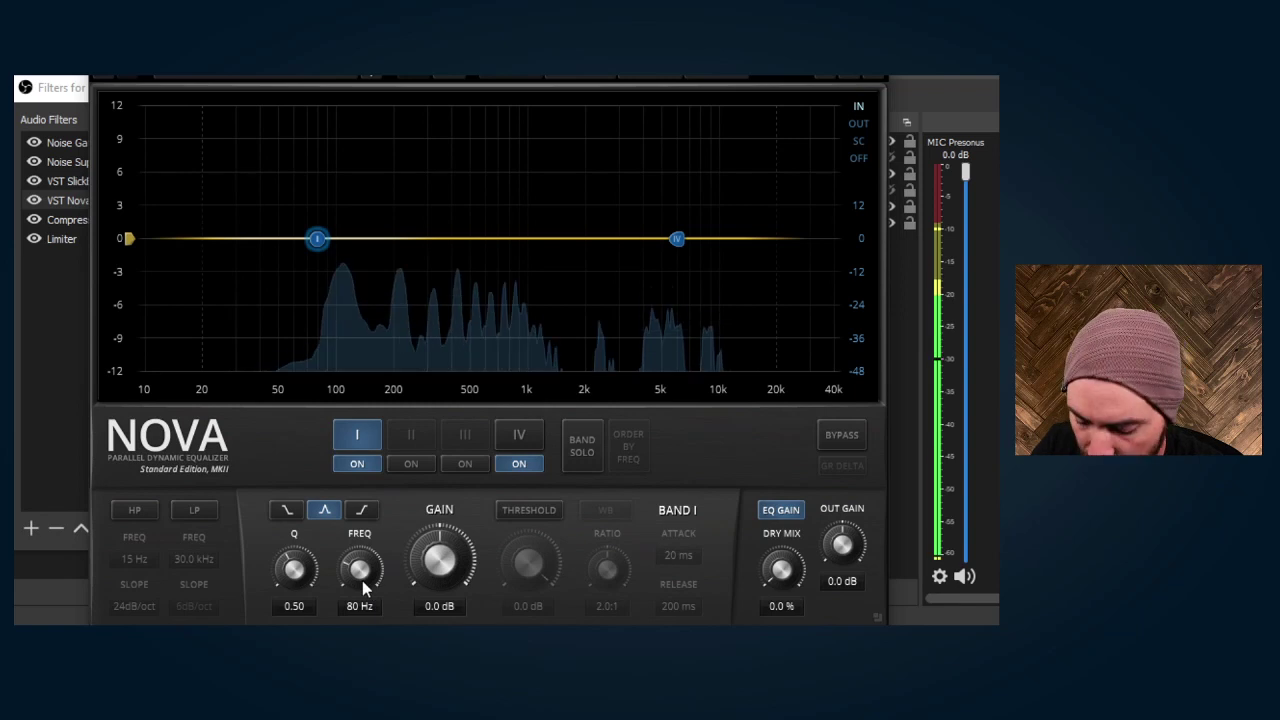
left_click_drag(365, 590, 365, 576)
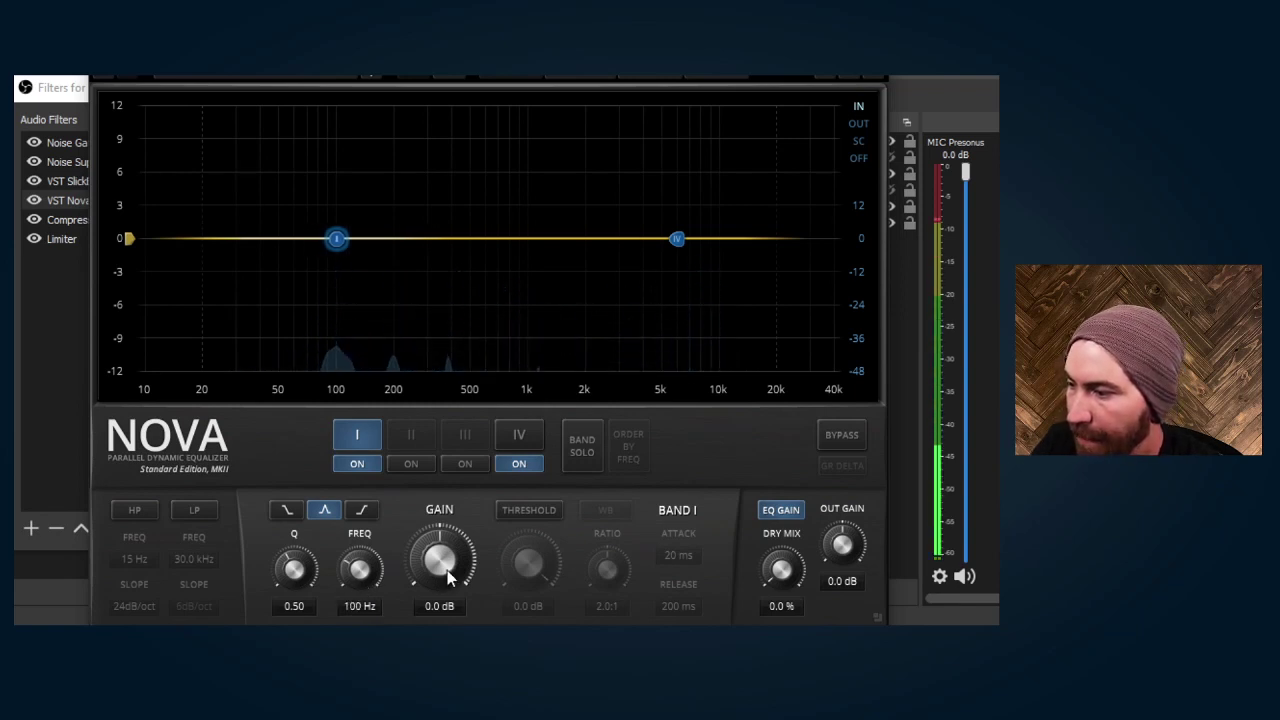
Make band I dynamic with a -25.8 dB threshold and a 10:1 ratio.
left_click(534, 509)
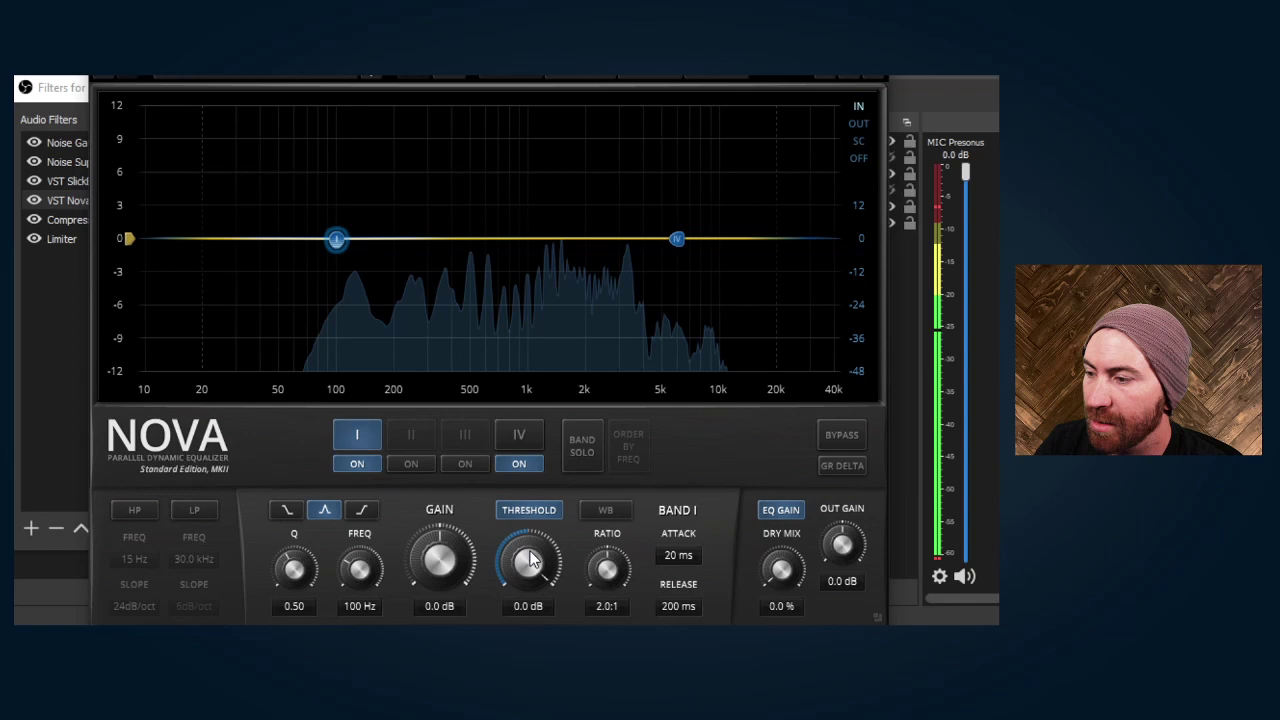
left_click_drag(530, 562, 530, 670)
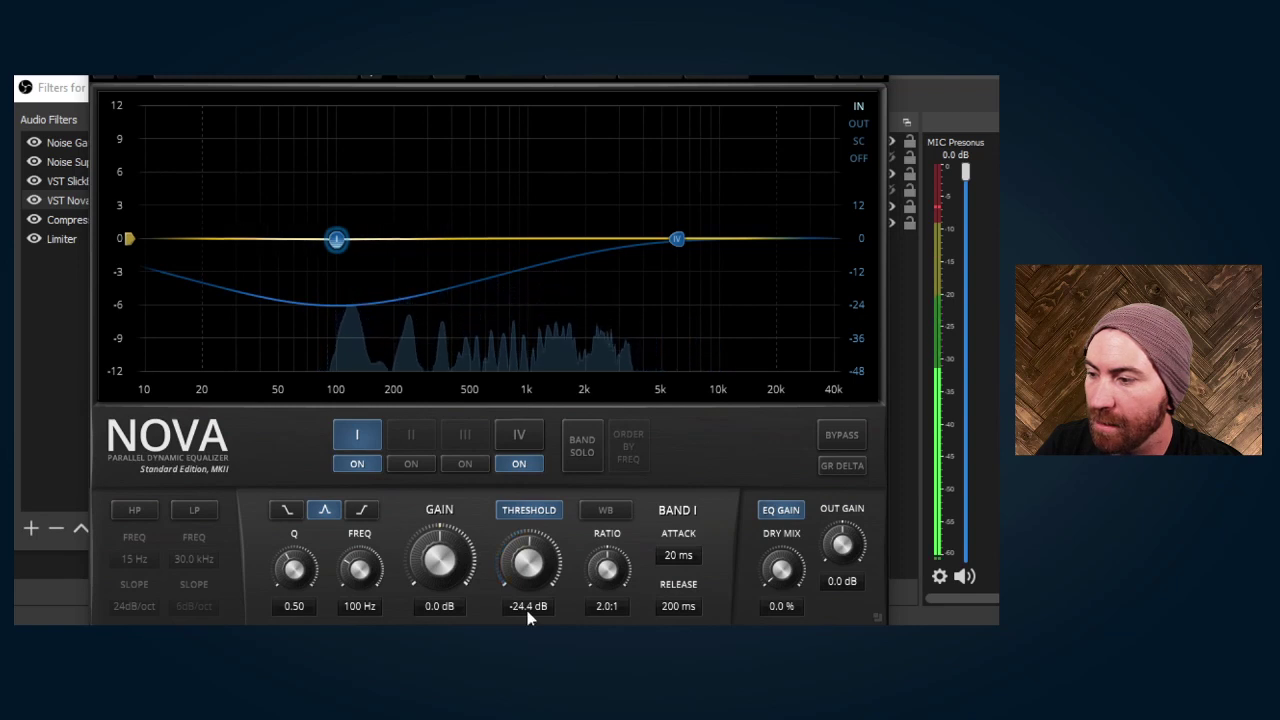
left_click_drag(530, 618, 530, 632)
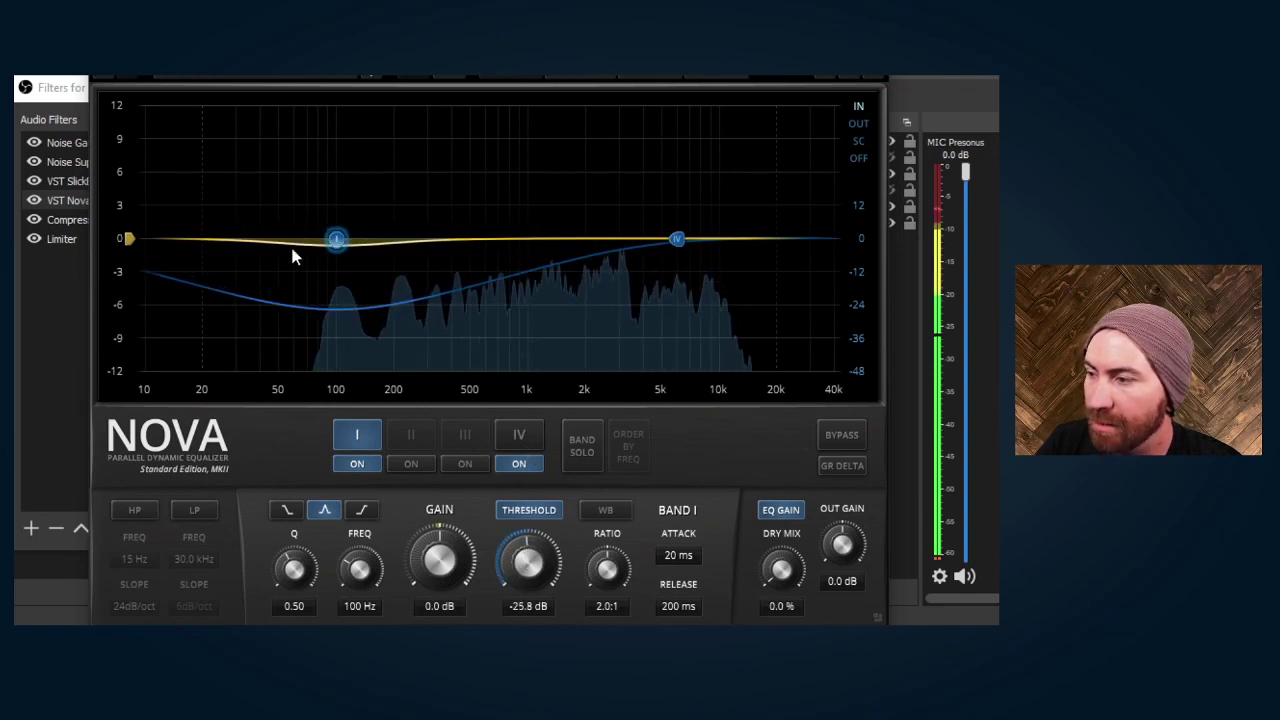
double_click(607, 606)
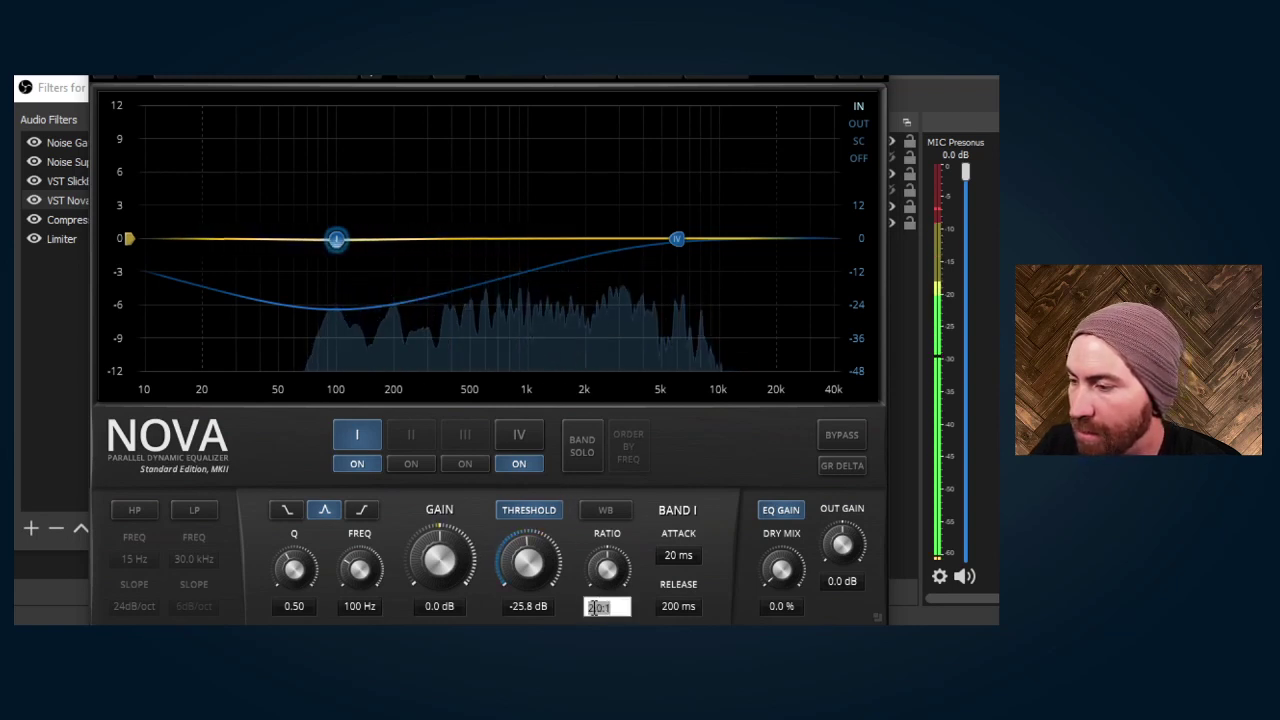
type("10")
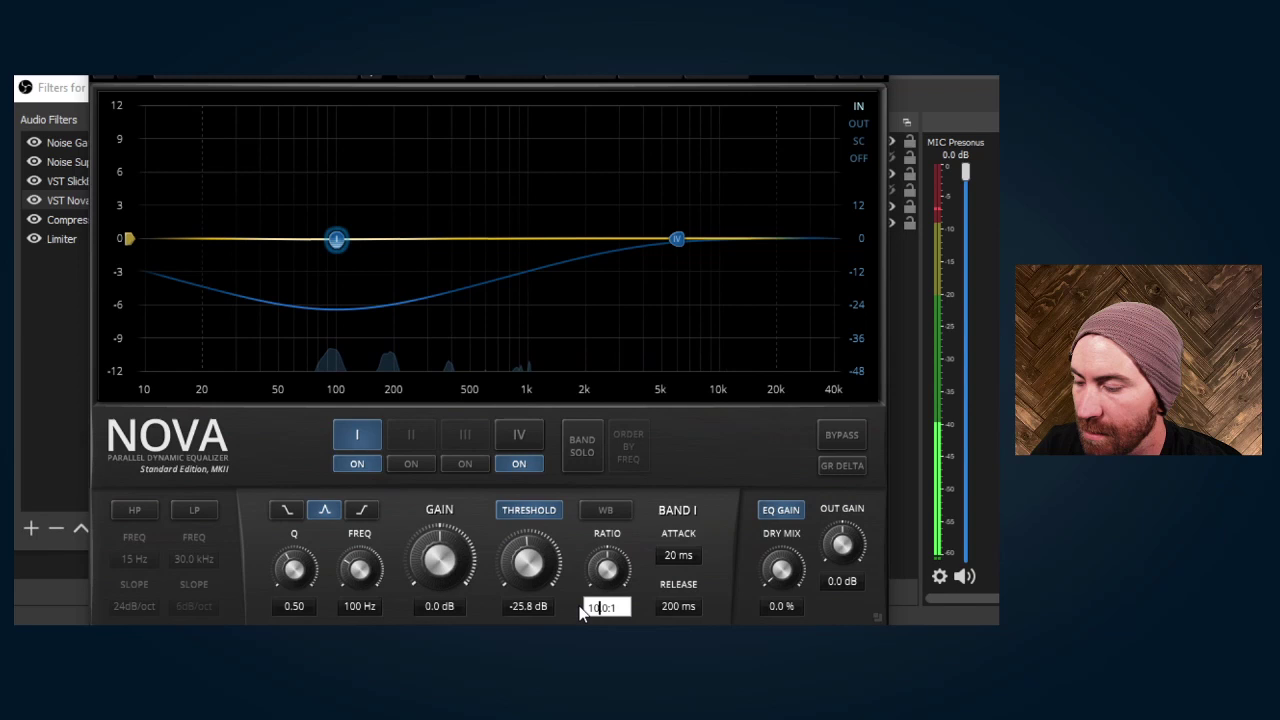
key("Return")
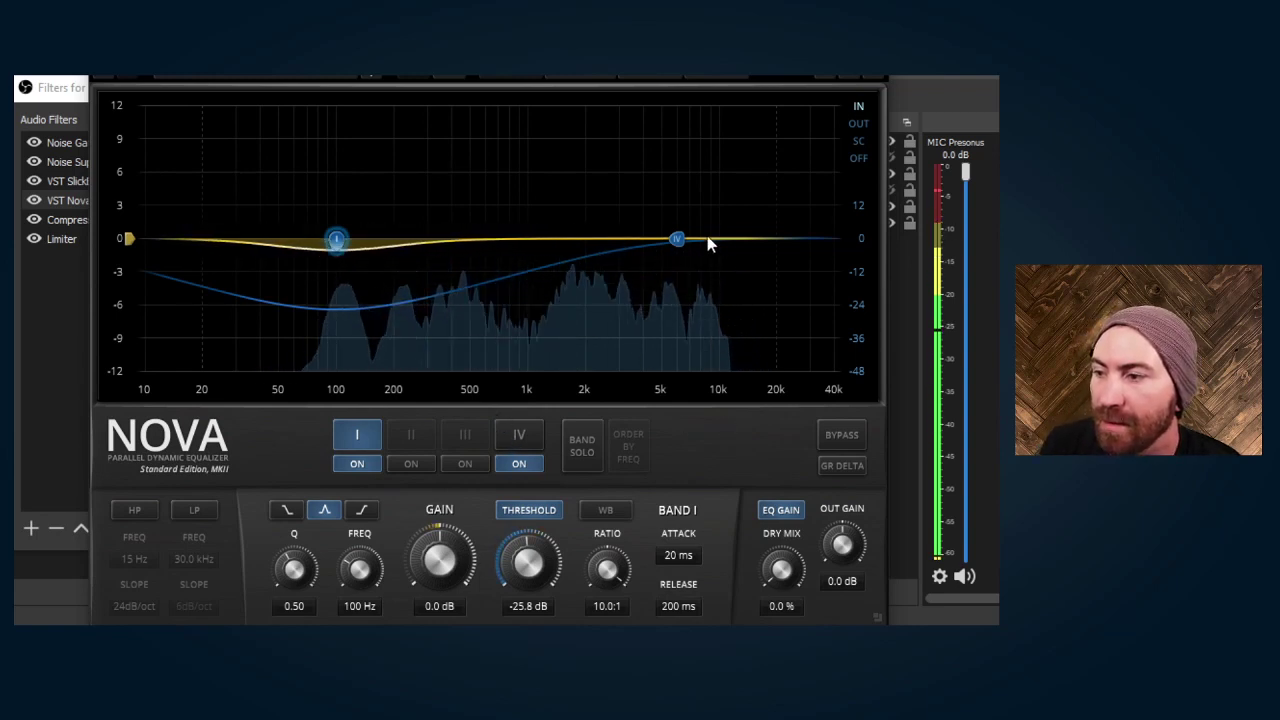
left_click(677, 239)
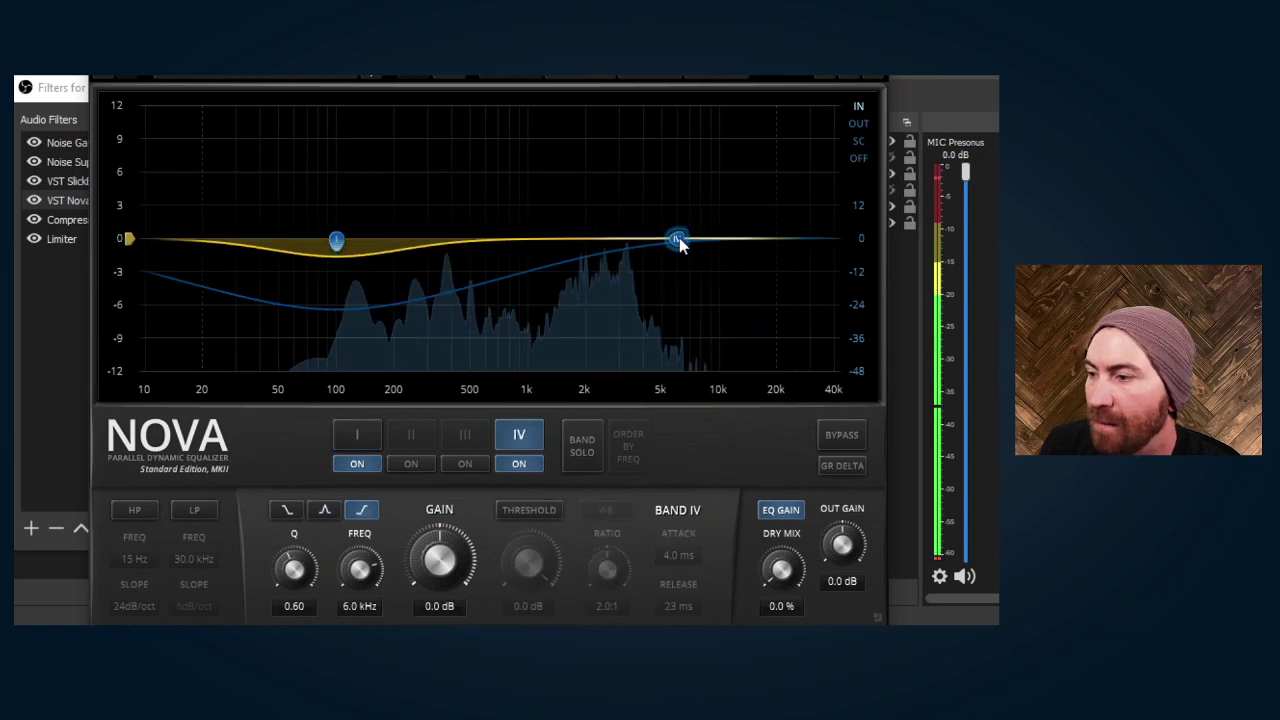
Move band IV to 9.8 kHz as a bell with Q 1.50.
left_click_drag(678, 243, 722, 248)
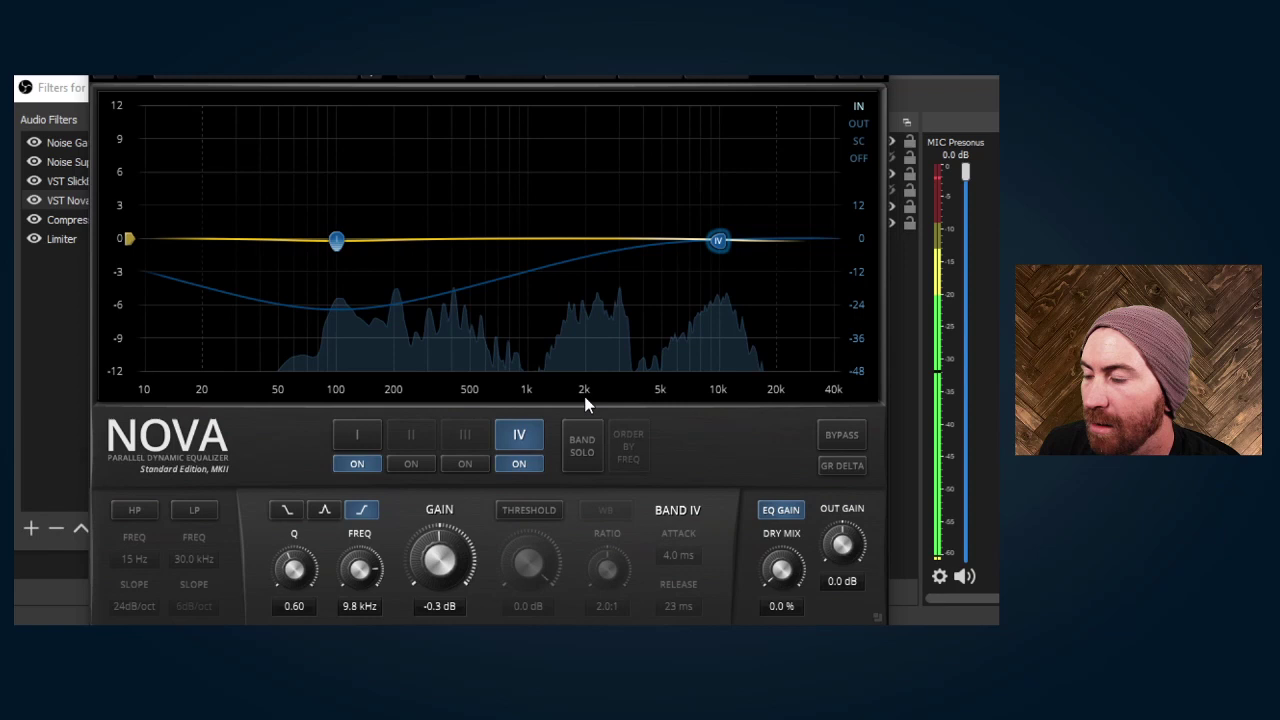
left_click(325, 511)
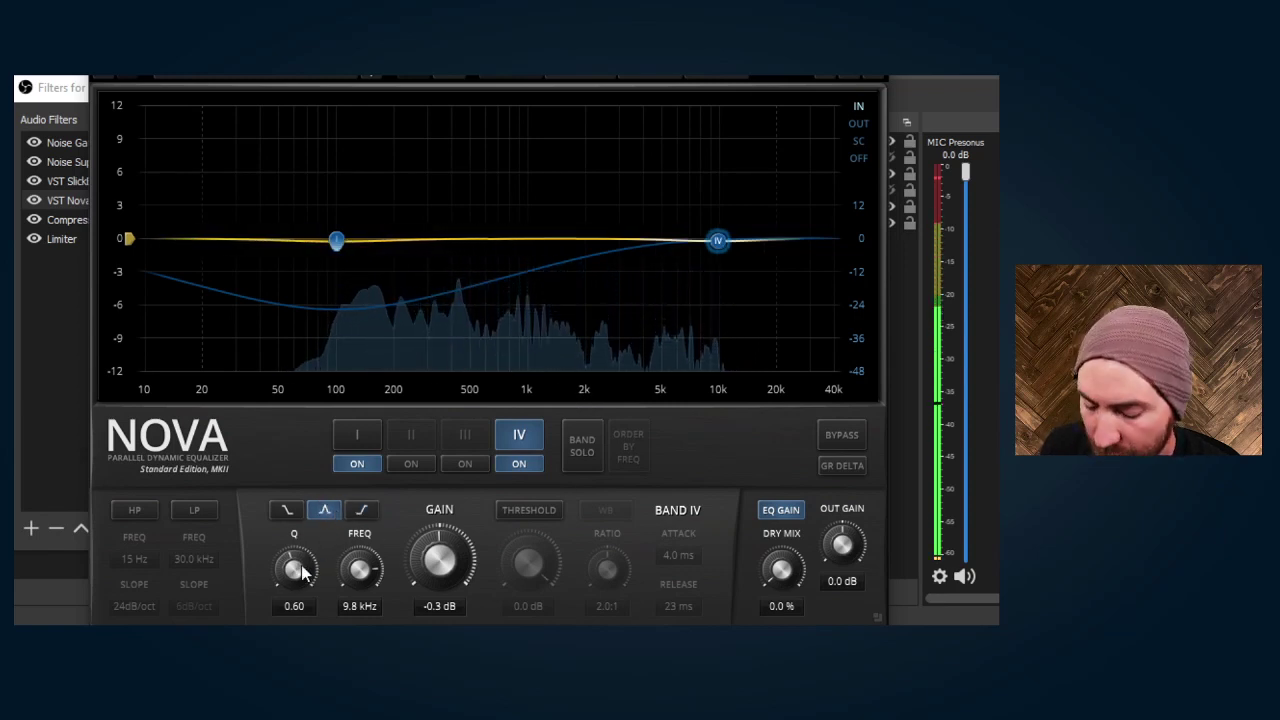
double_click(289, 606)
type("1.5")
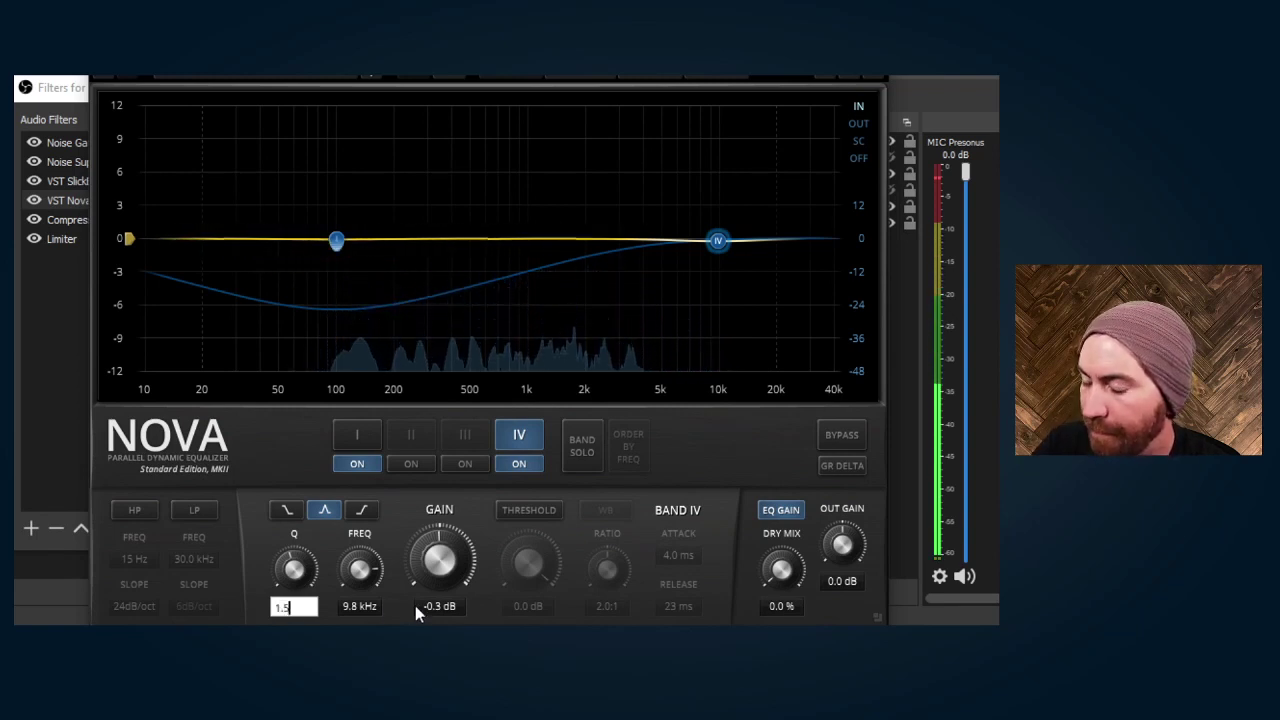
key("Return")
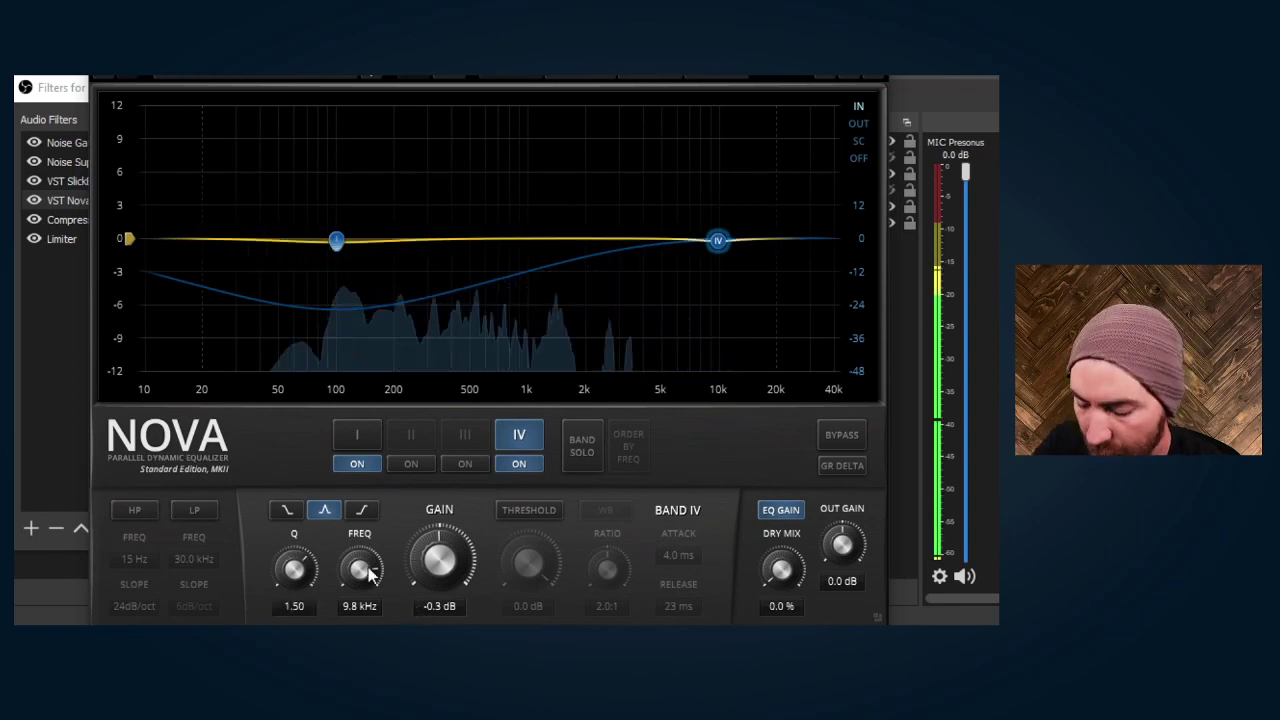
Make band IV dynamic: -24.6 dB threshold, 2.5:1 ratio, 10 ms attack.
left_click(530, 509)
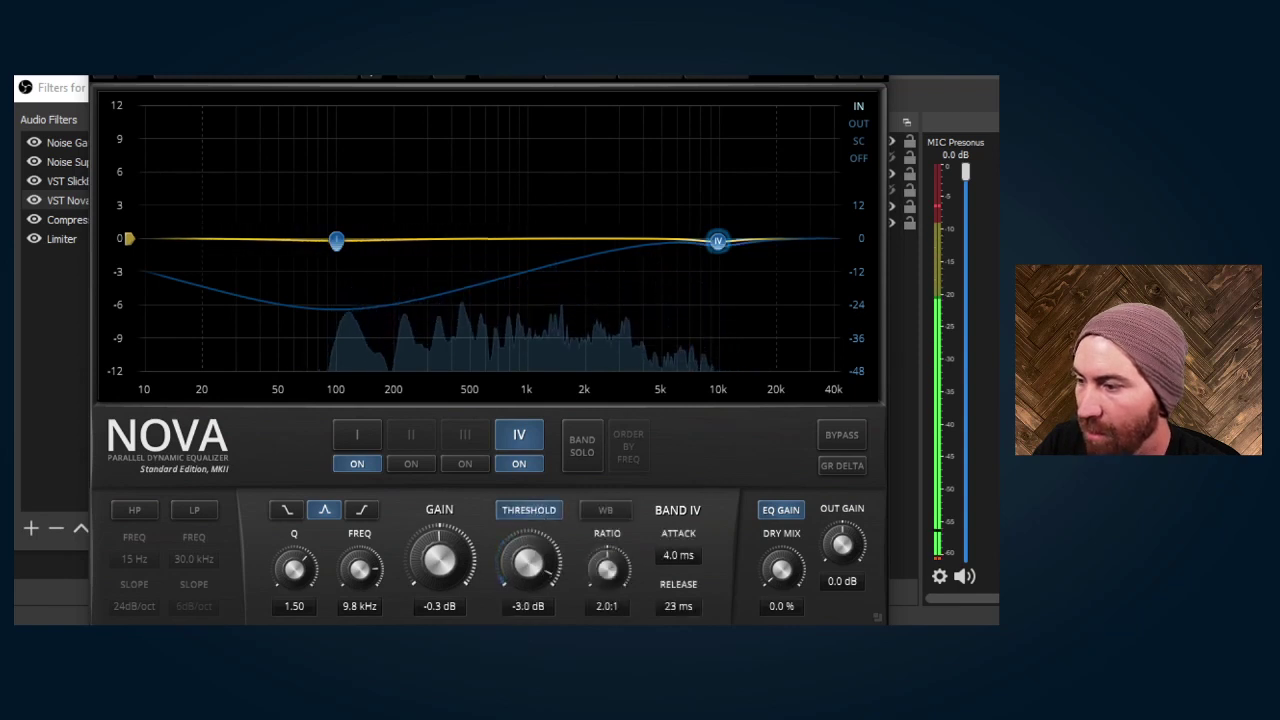
left_click_drag(528, 566, 528, 600)
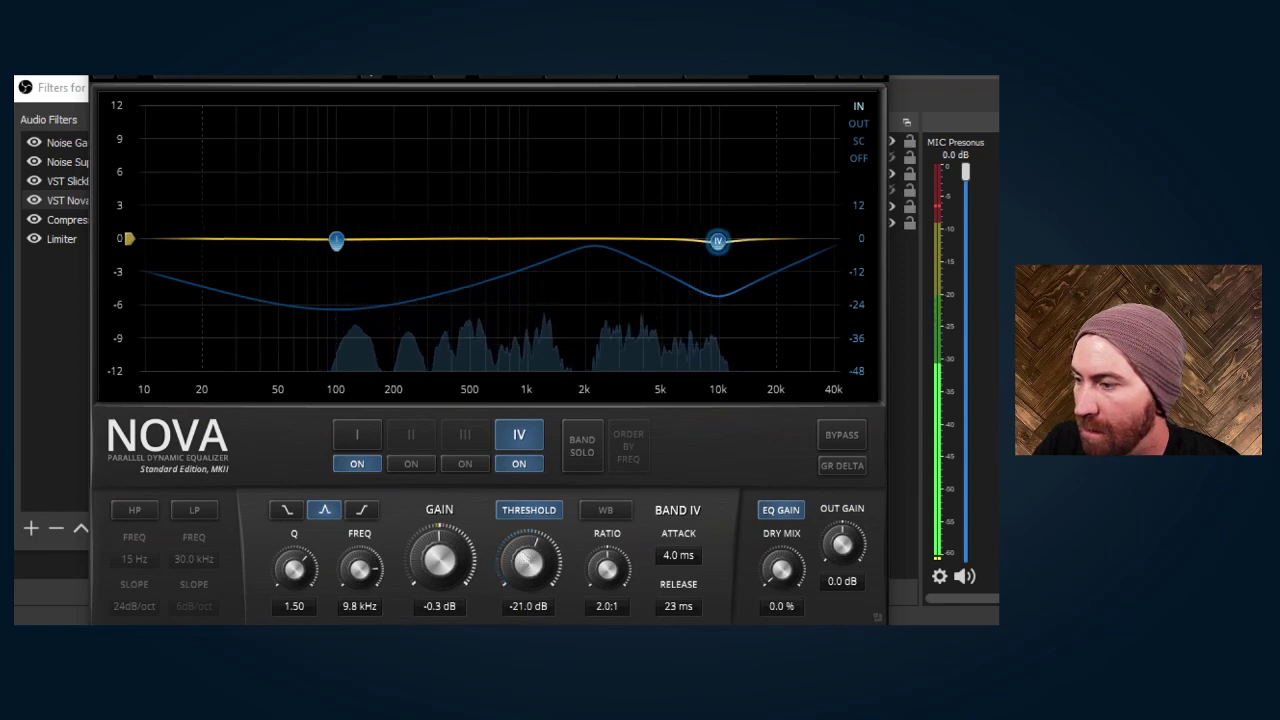
left_click_drag(528, 600, 528, 602)
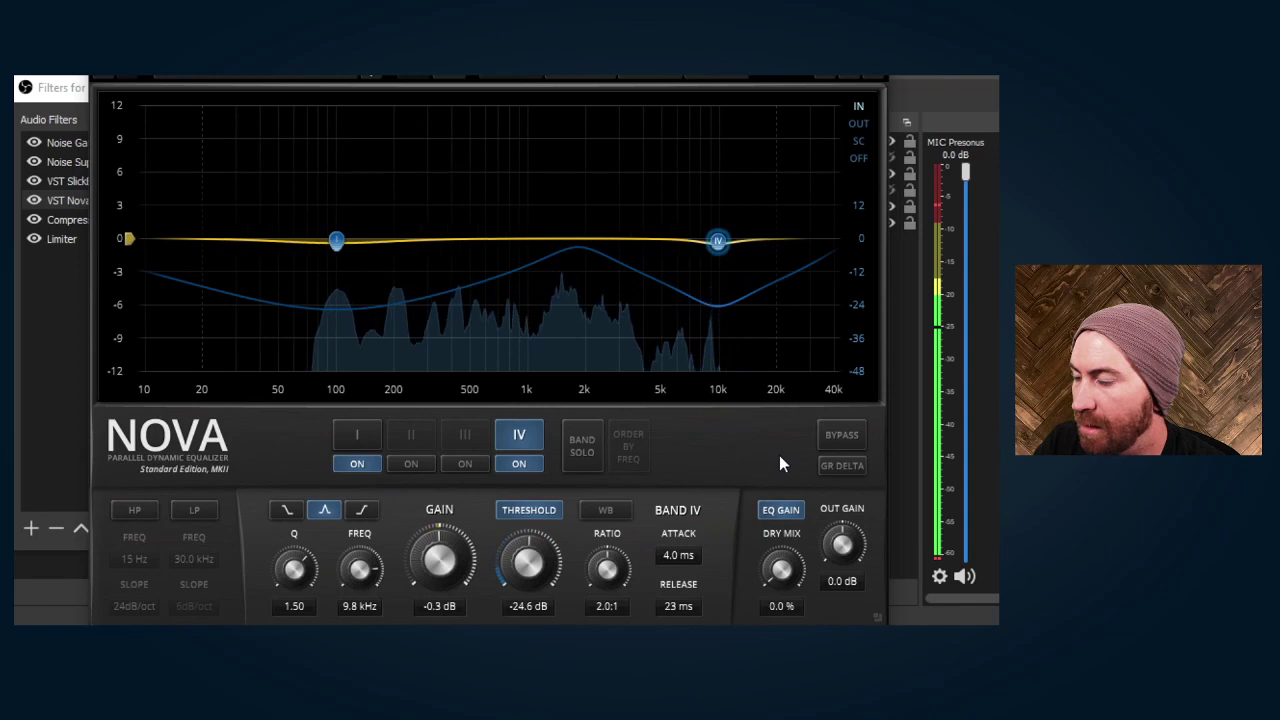
double_click(601, 607)
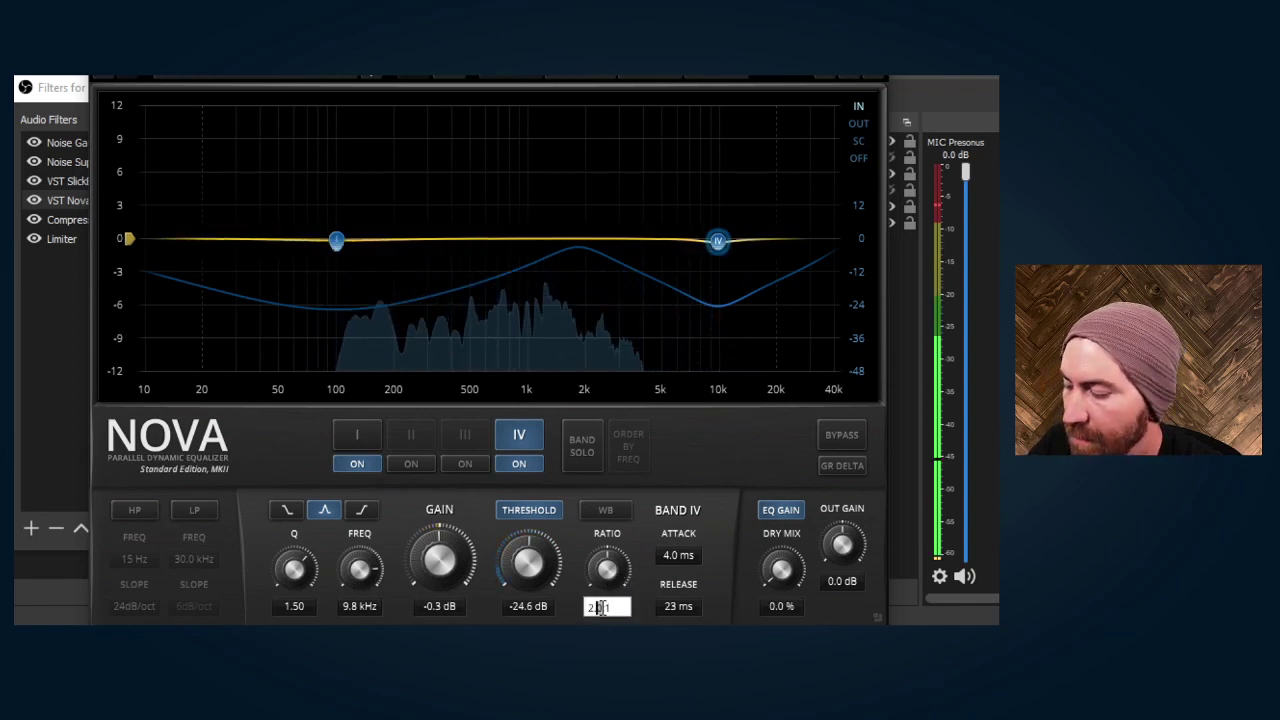
double_click(676, 558)
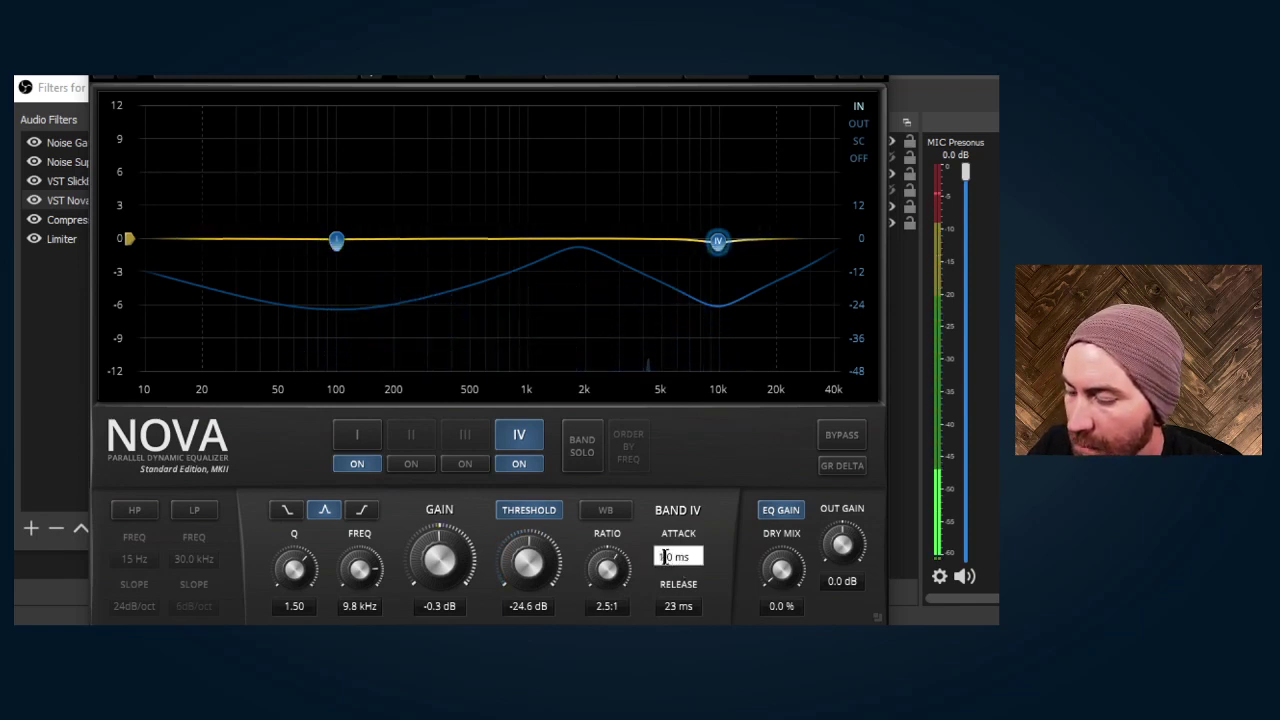
double_click(671, 605)
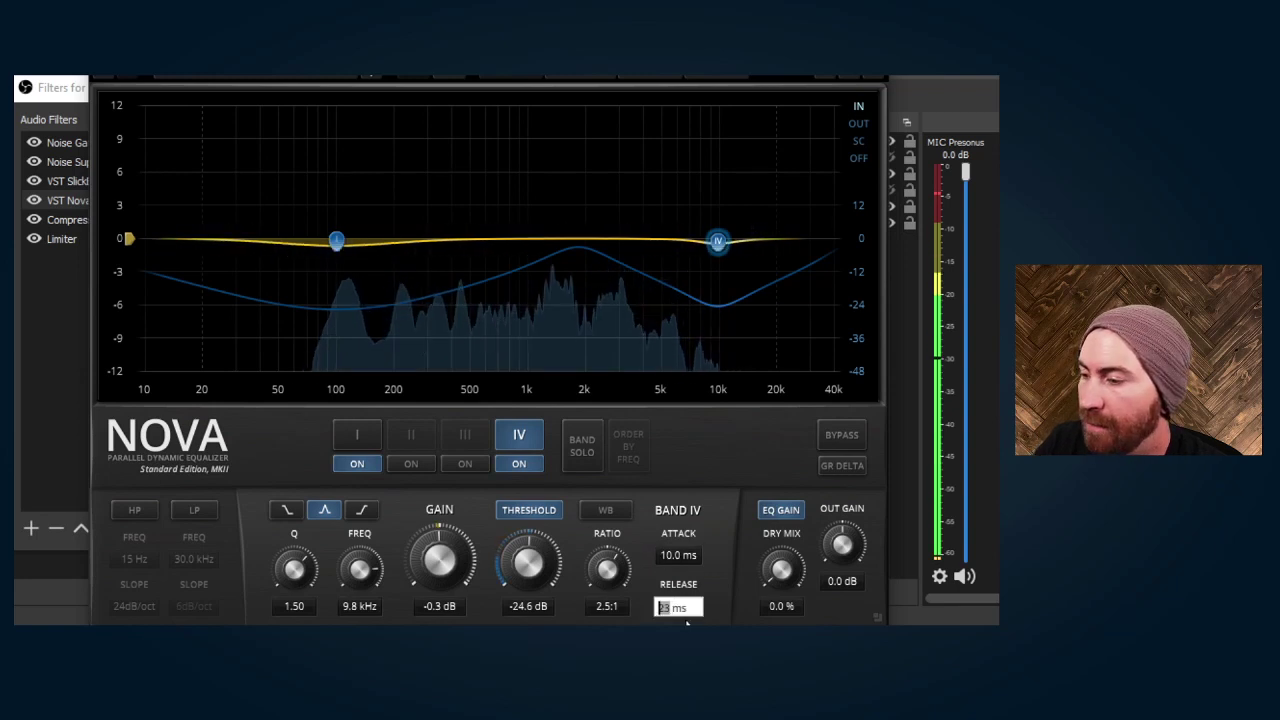
type("150")
left_click(808, 203)
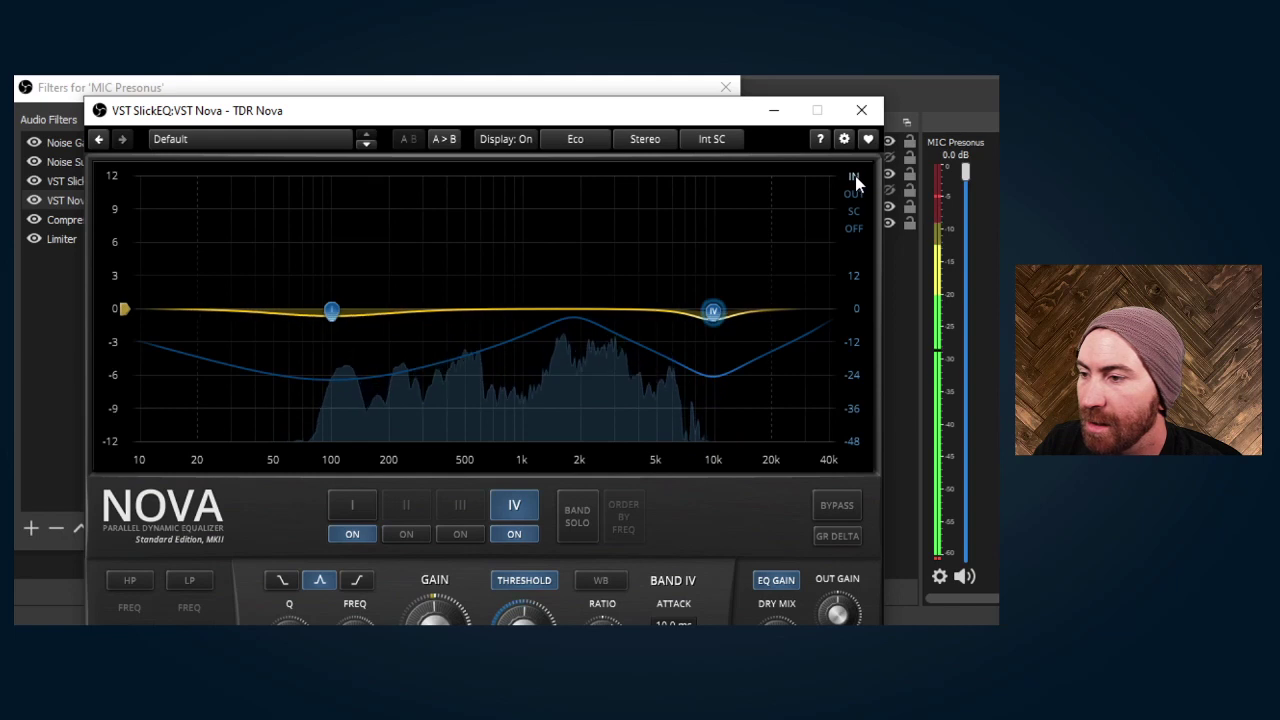
Close Nova, then add a VST 2.x filter 'VST Kotelnikov' loaded with TDR Kotelnikov.
left_click(861, 110)
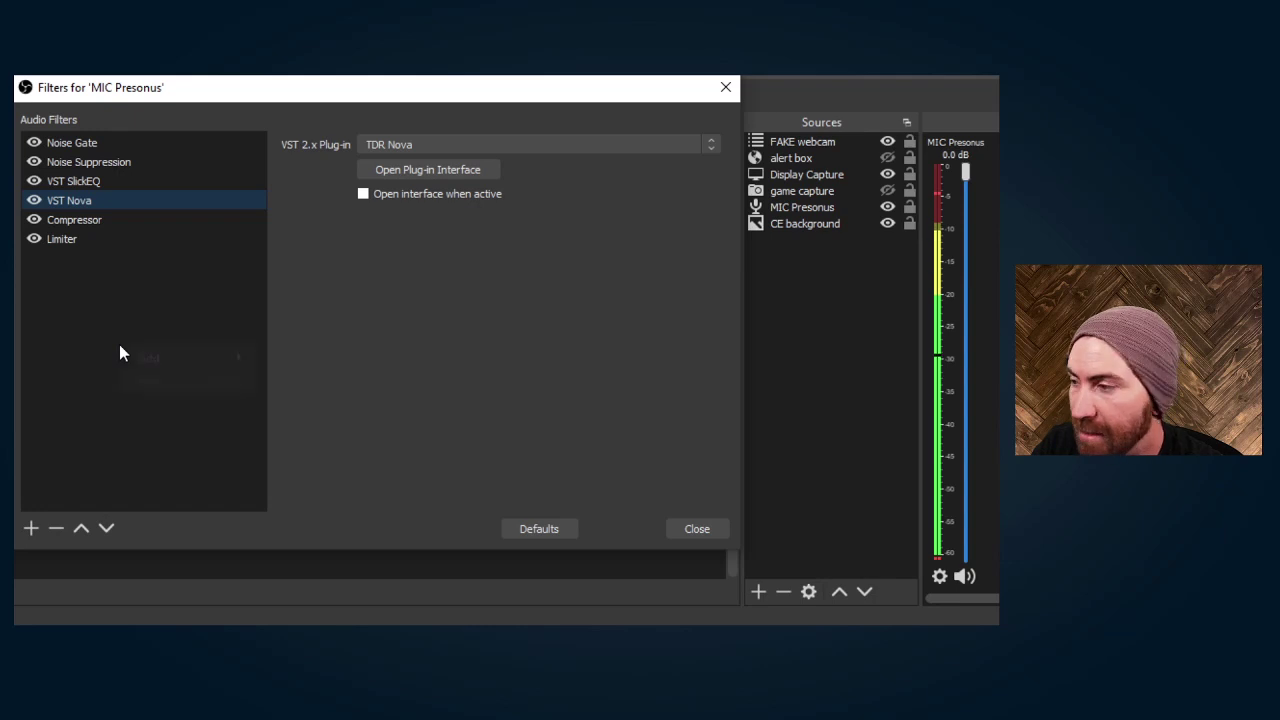
right_click(119, 345)
mouse_move(188, 359)
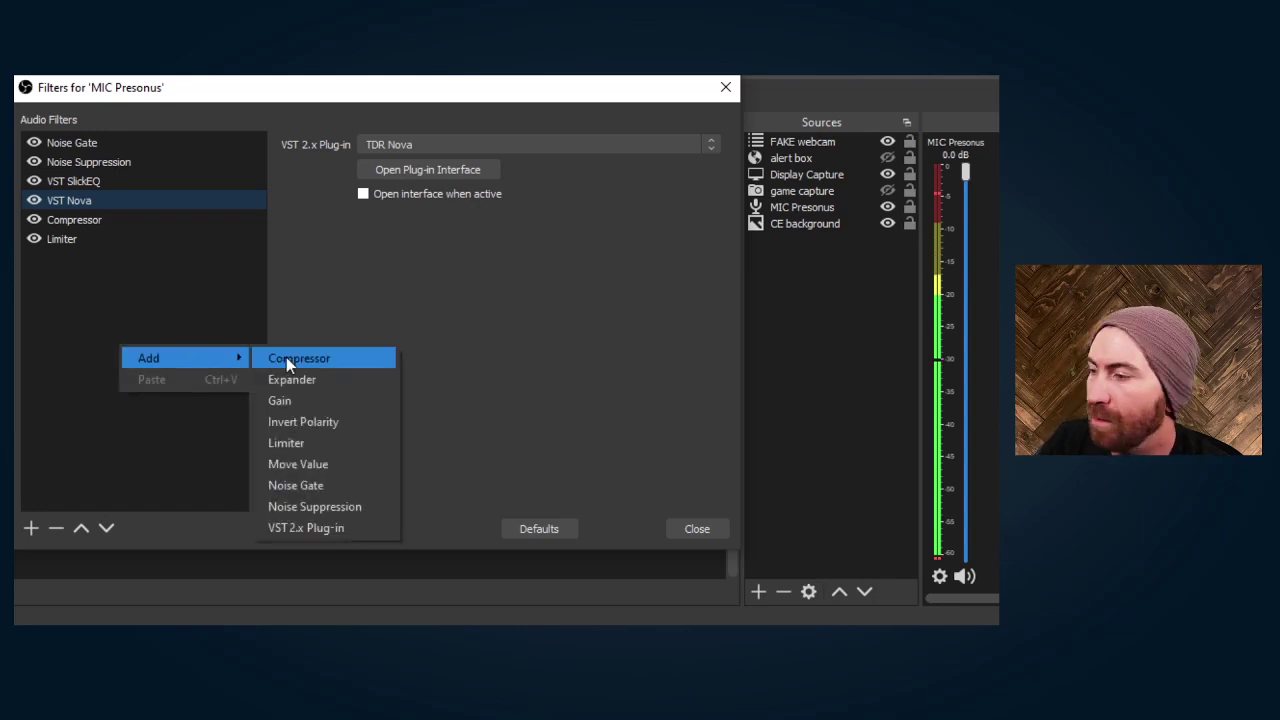
left_click(314, 527)
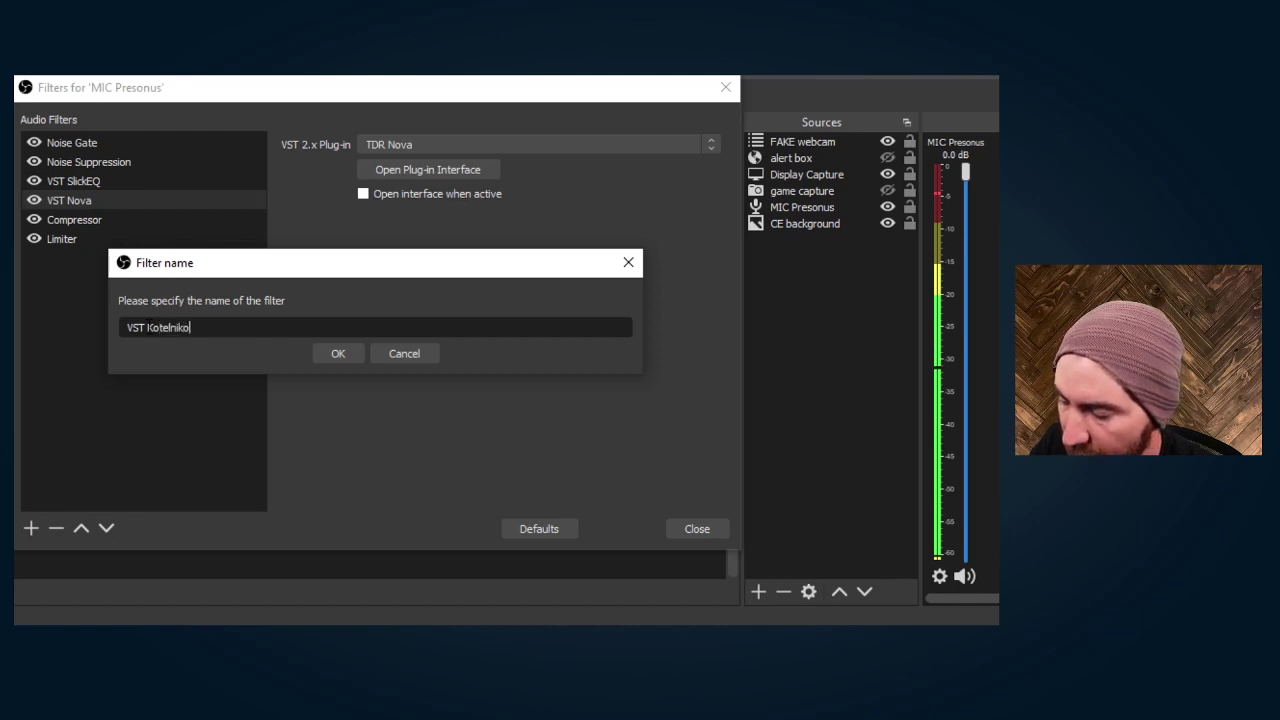
type("VST Kotelnikov")
left_click(340, 354)
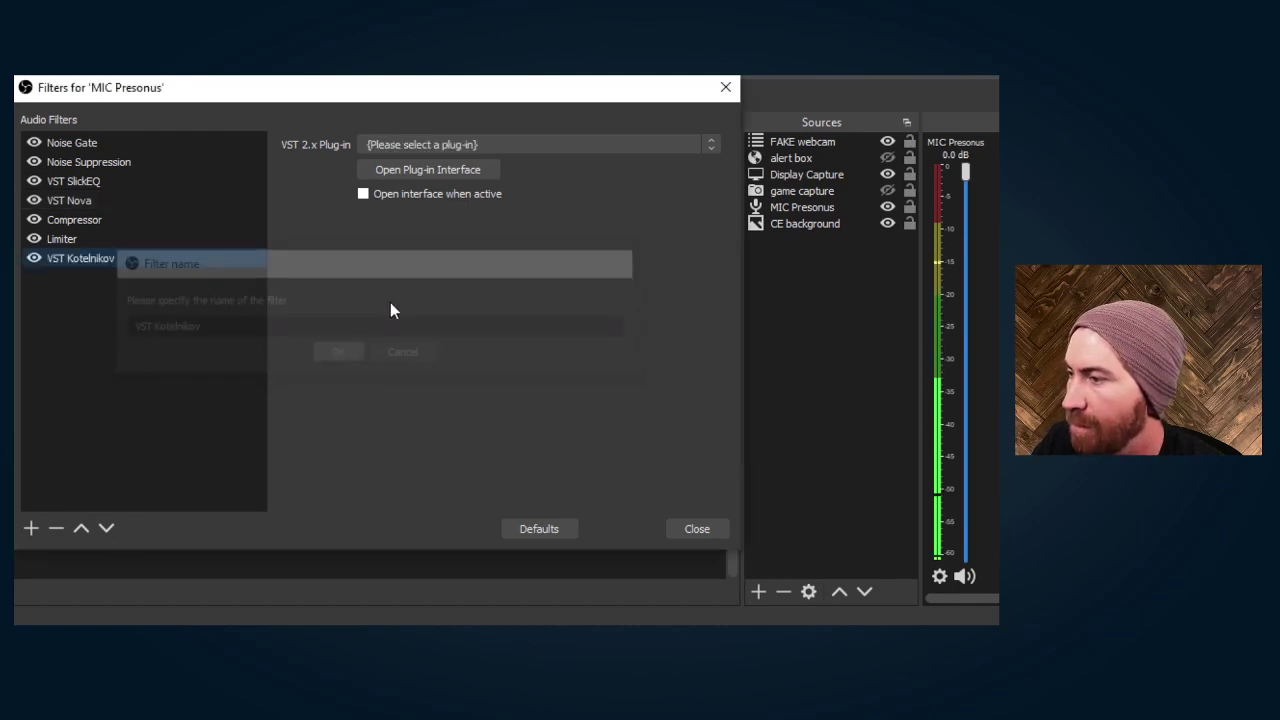
left_click(480, 140)
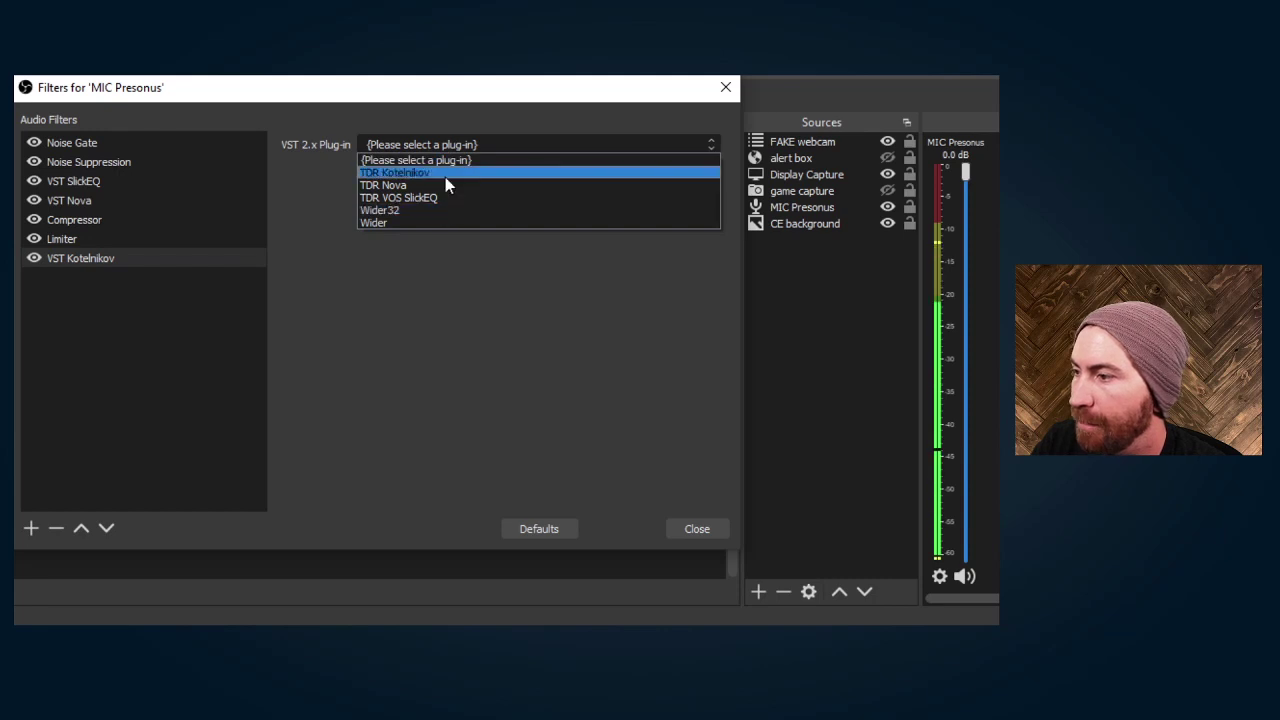
left_click(445, 173)
Bring up the Kotelnikov interface and switch its processing quality to Eco.
left_click(434, 170)
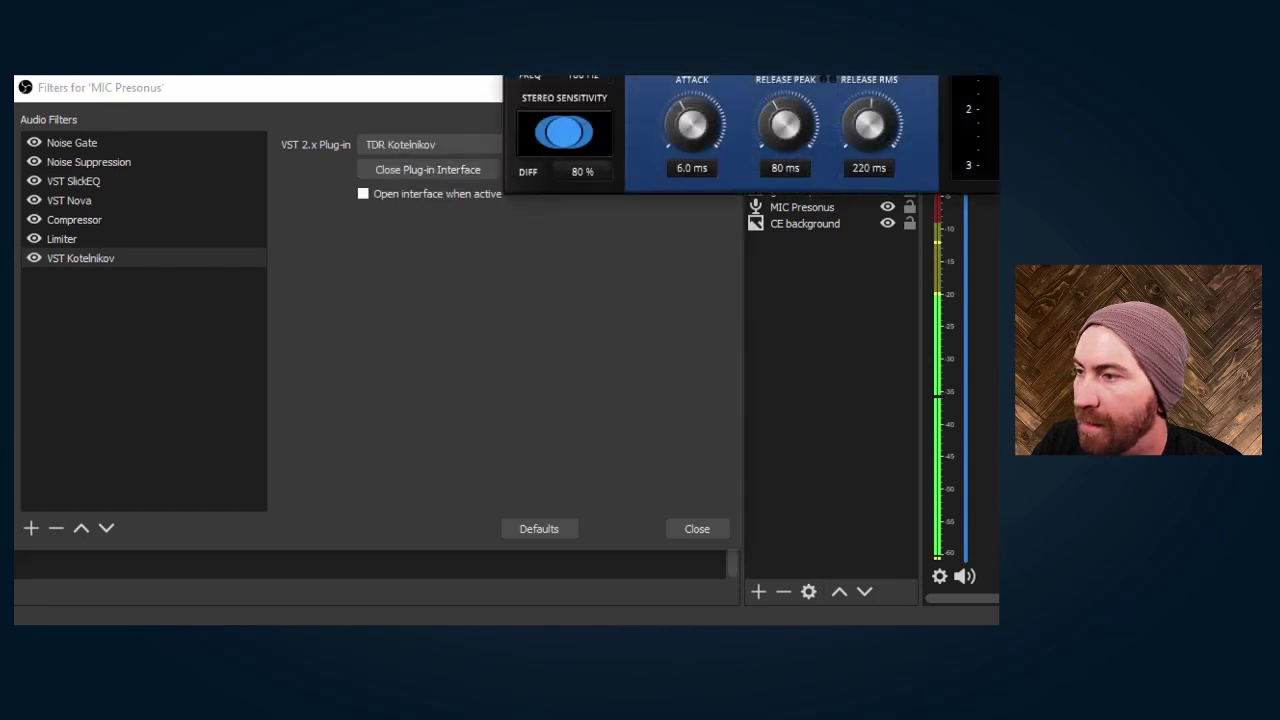
left_click_drag(793, 0, 460, 163)
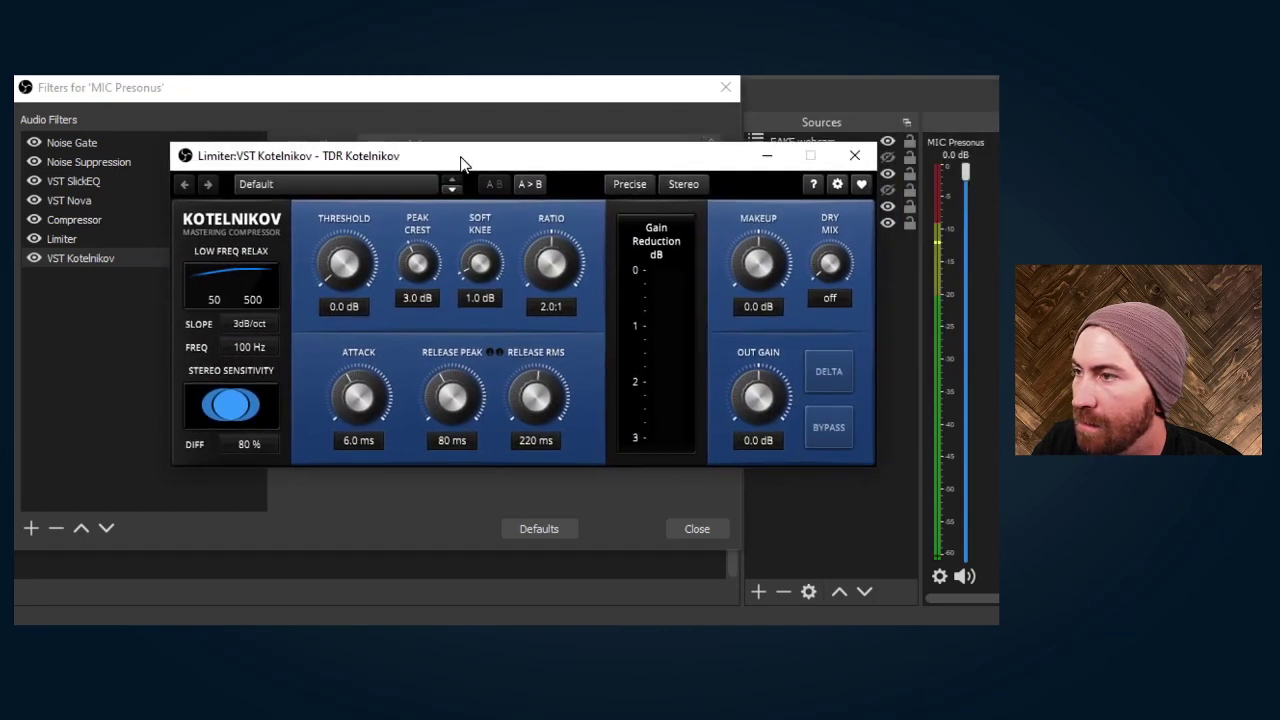
left_click(624, 186)
left_click(656, 226)
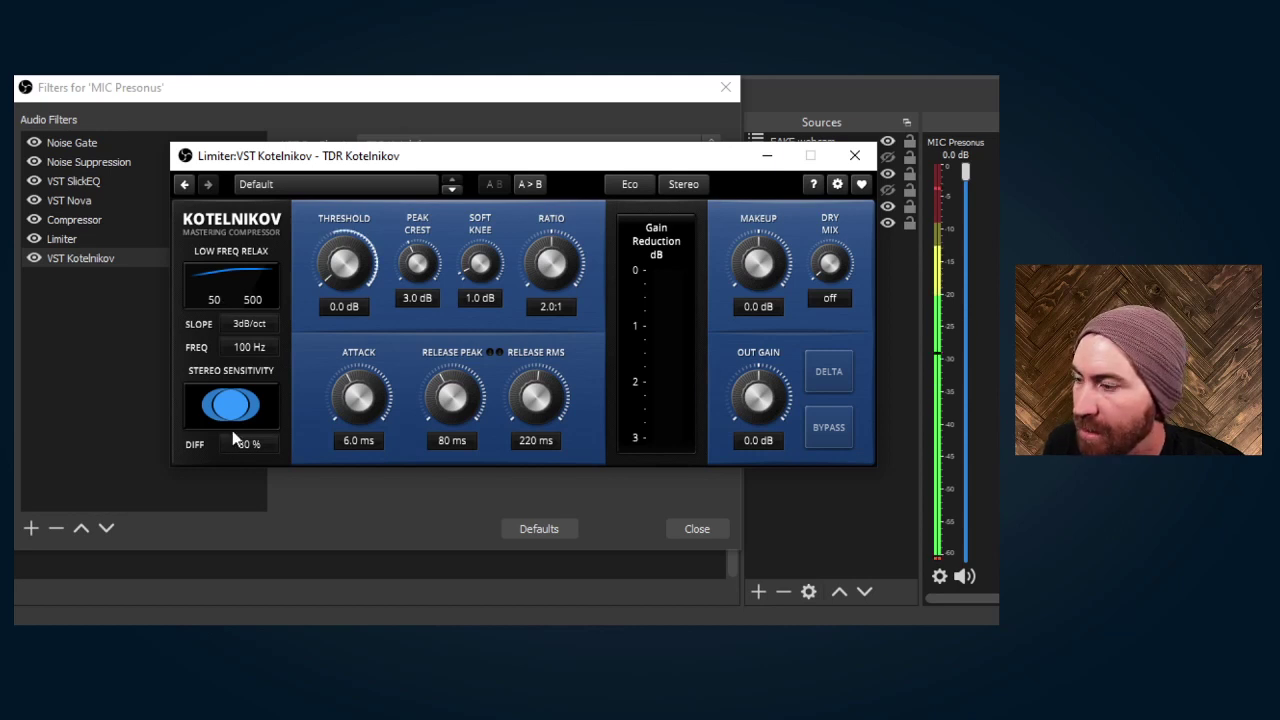
Move VST Kotelnikov up past Limiter and Compressor, then bring its plug-in window back up.
left_click(81, 528)
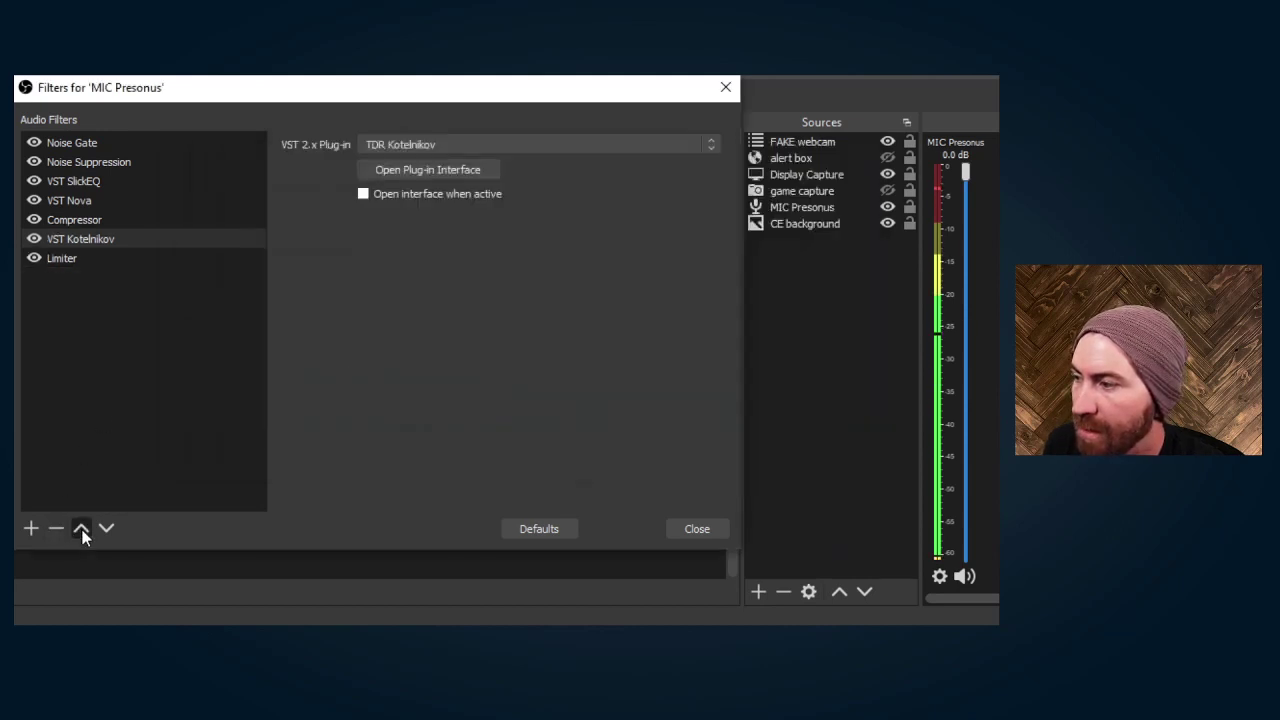
left_click(81, 528)
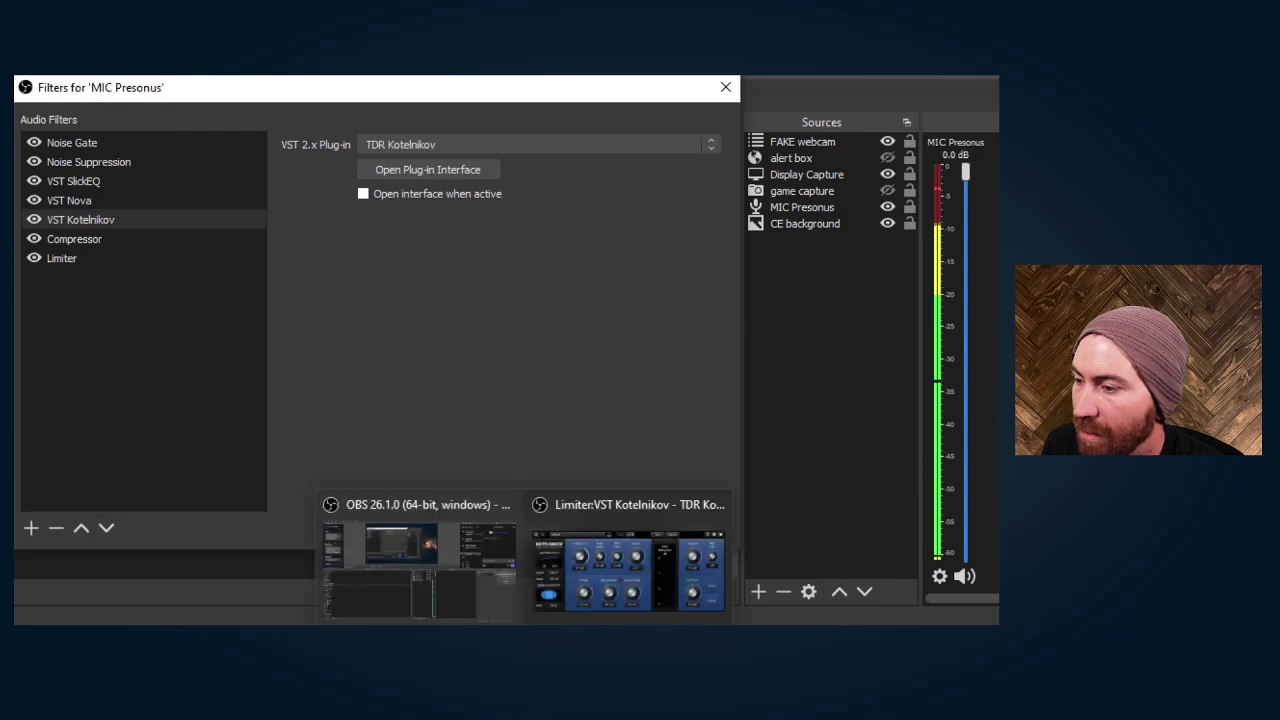
left_click(619, 552)
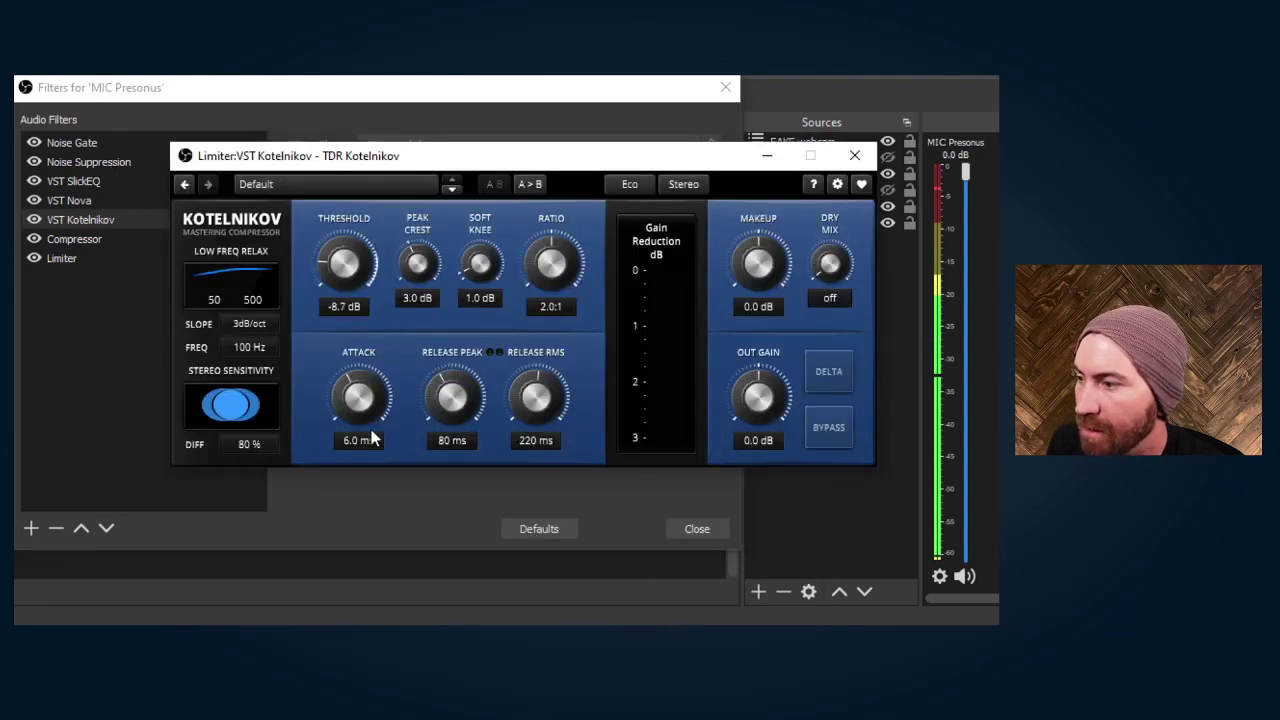
Lower Kotelnikov's threshold, rescale its gain-reduction meter to 8 dB, set Peak Crest to RMS, and raise Soft Knee.
left_click_drag(344, 263, 358, 378)
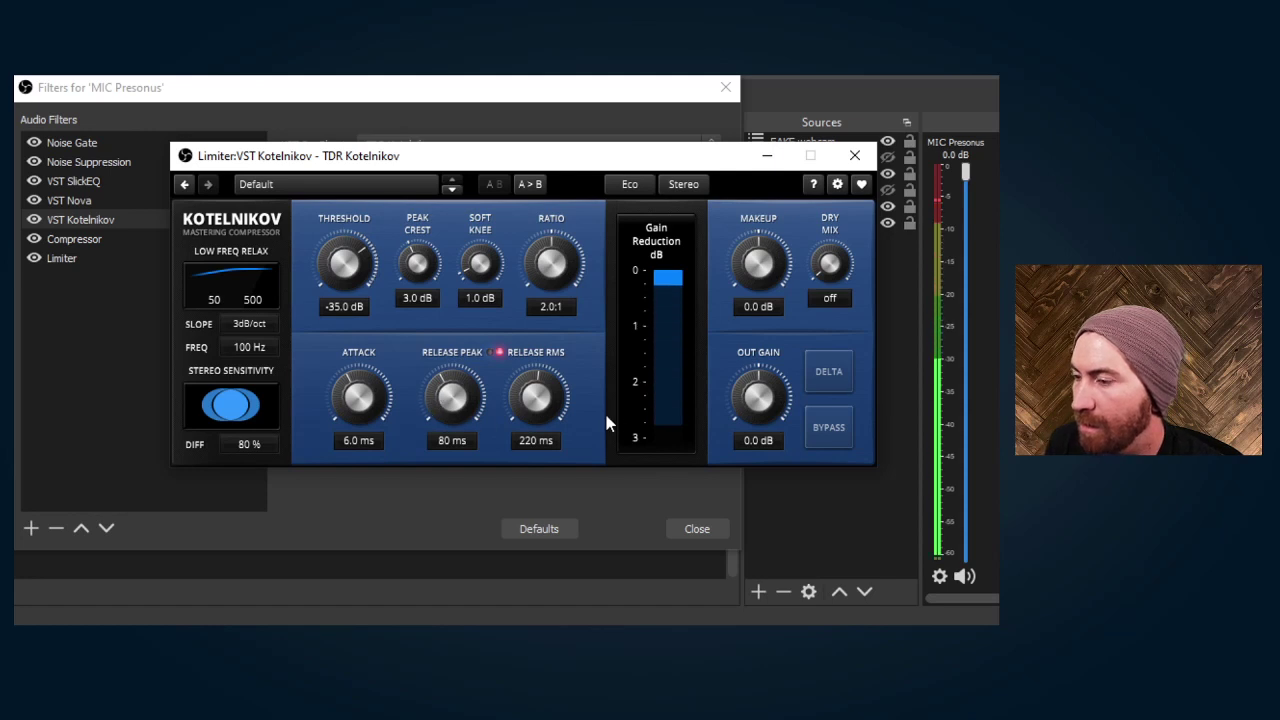
left_click(644, 274)
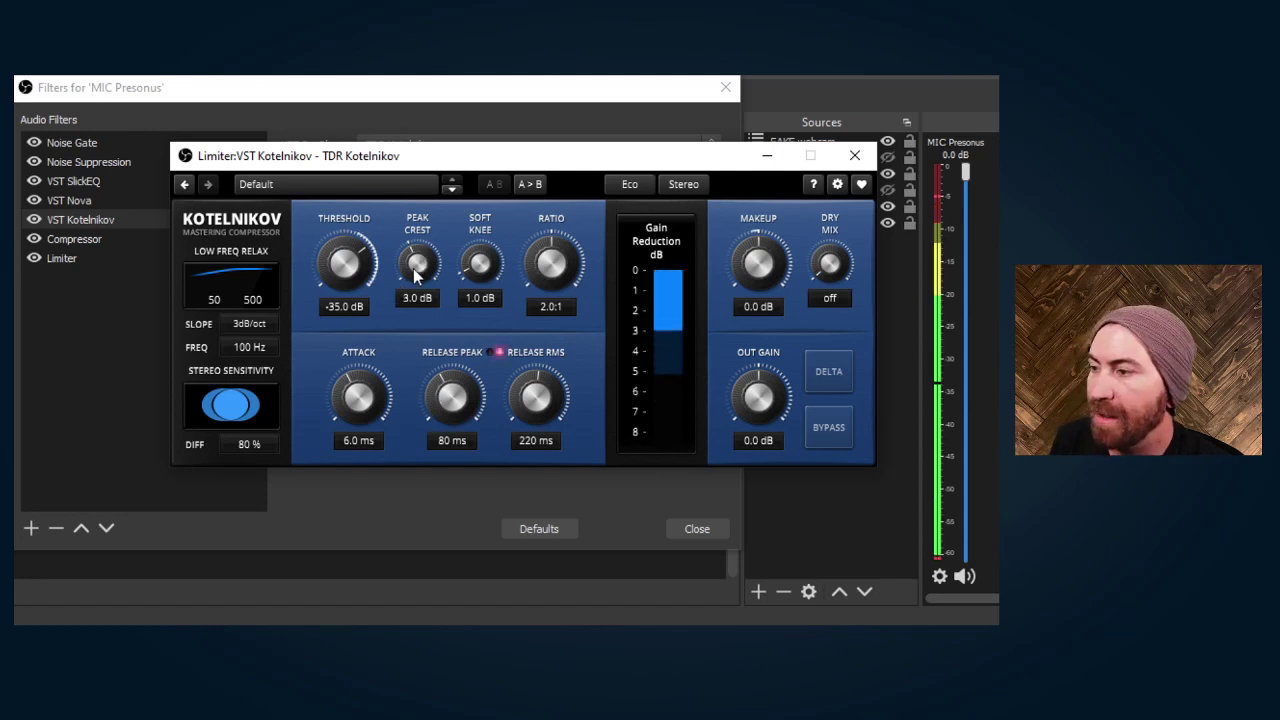
left_click_drag(417, 277, 417, 228)
left_click_drag(480, 263, 483, 300)
Set Kotelnikov's Soft Knee to 9.0 dB and raise its ratio to 3.0:1.
double_click(483, 300)
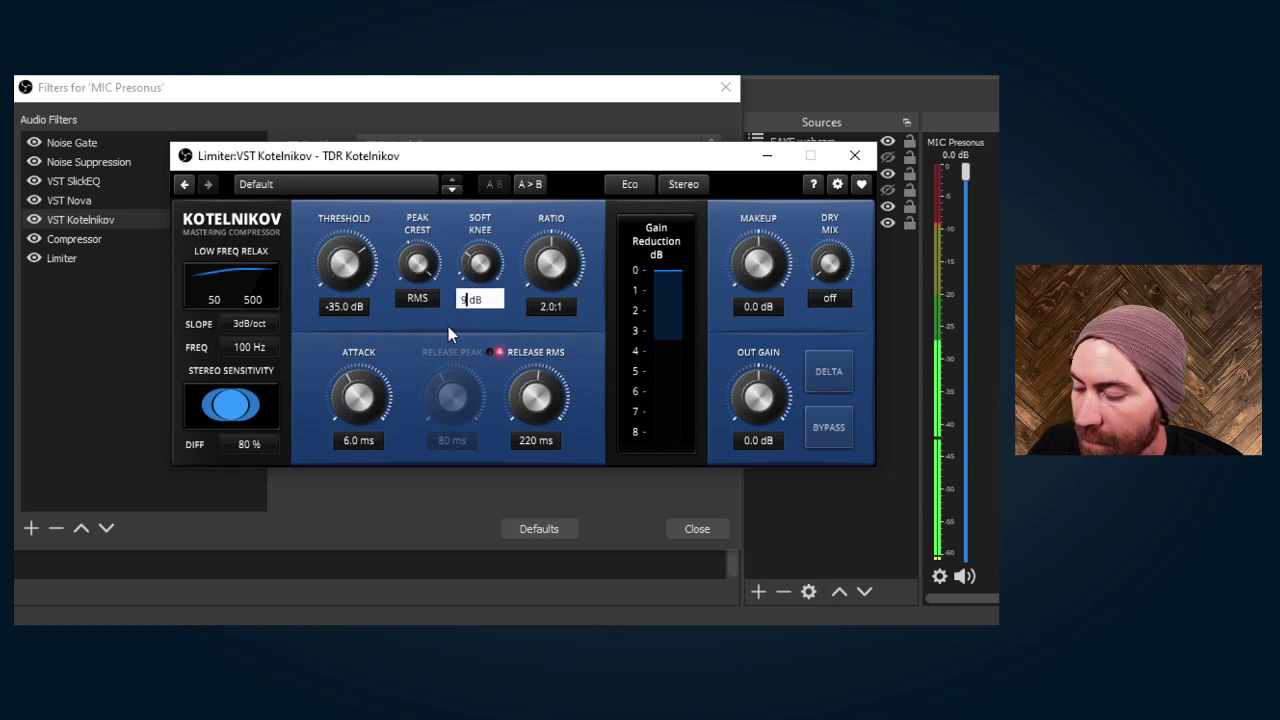
type("9")
key("Return")
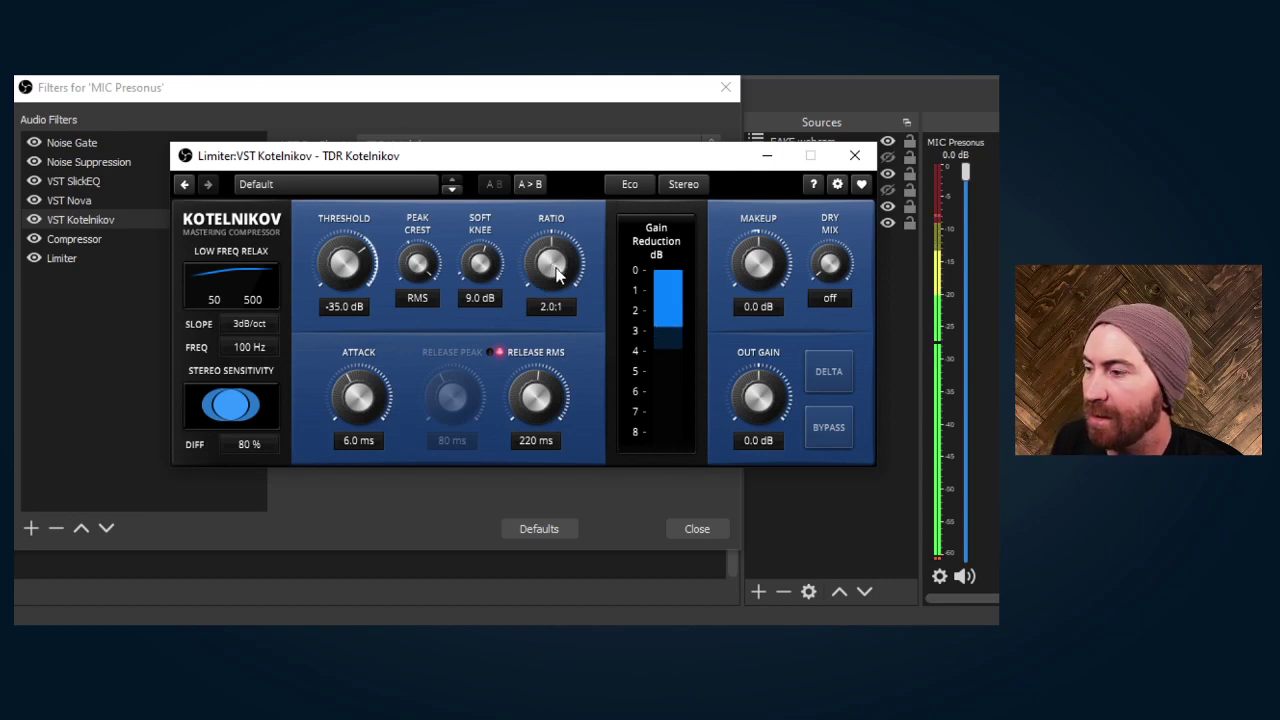
left_click_drag(551, 263, 551, 234)
Set Kotelnikov's attack to 8.0 ms and its RMS release to 250 ms.
left_click(350, 441)
left_click_drag(350, 441, 337, 442)
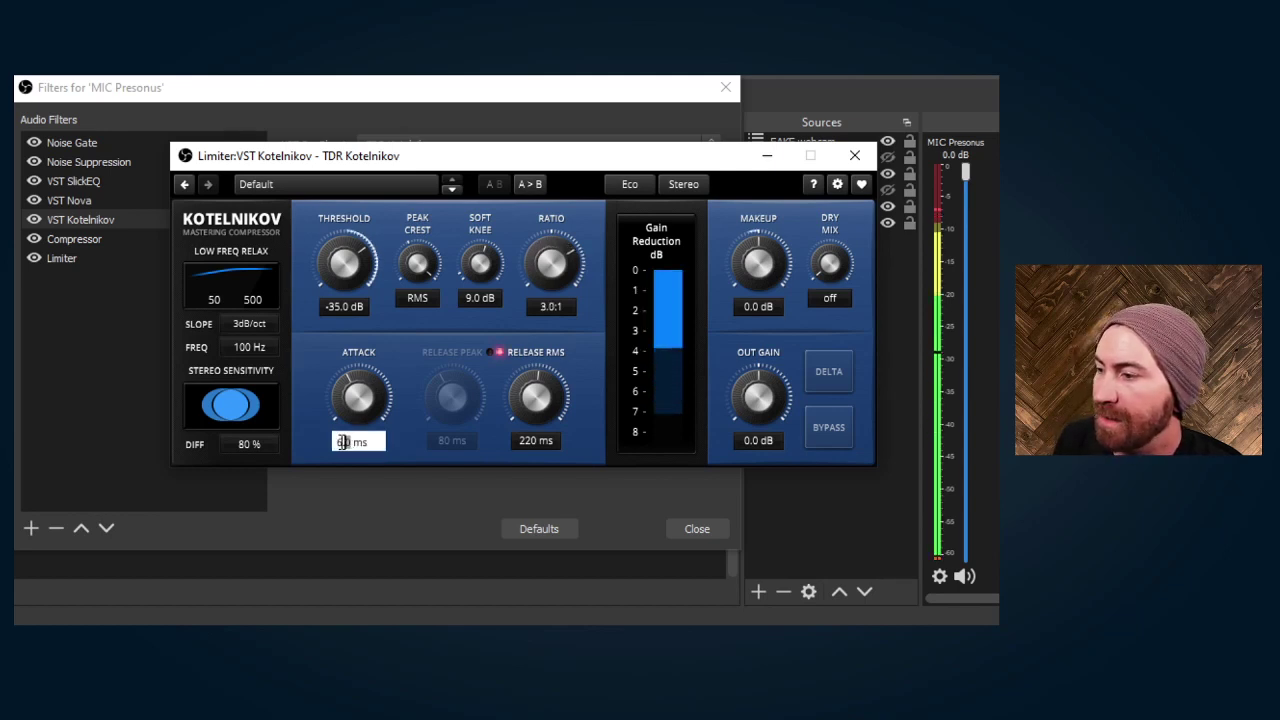
type("10")
key("Return")
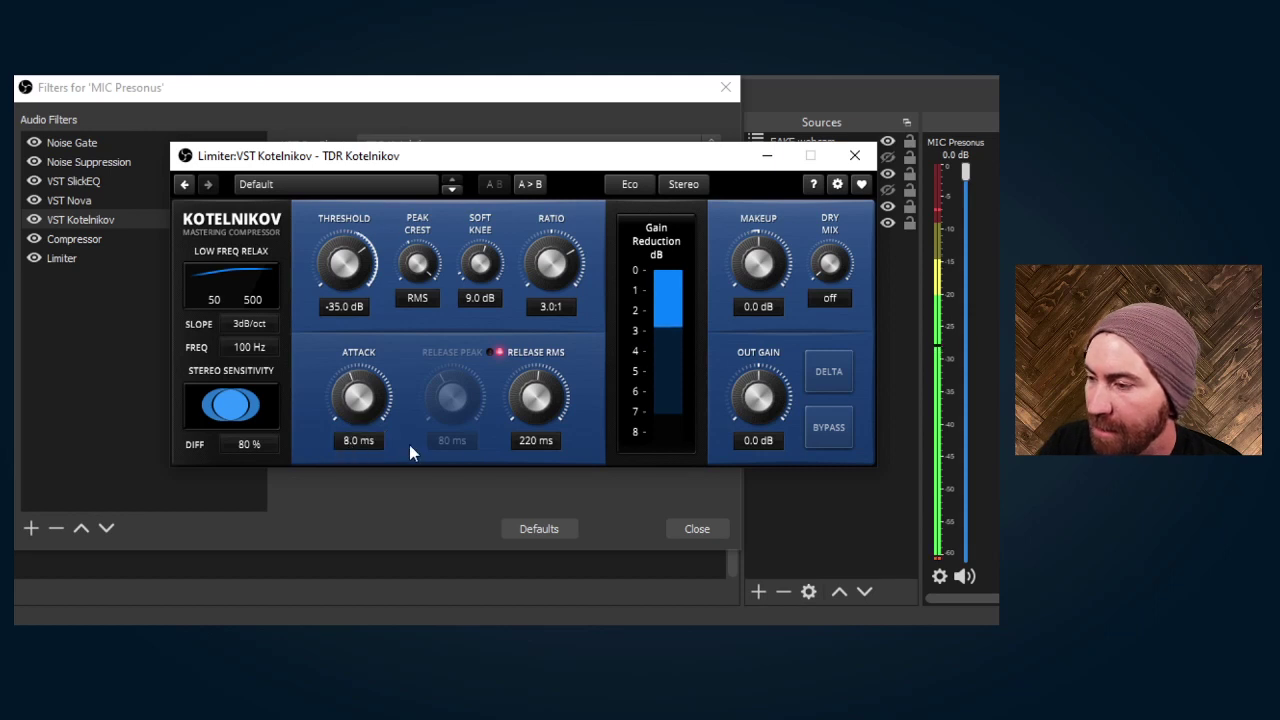
double_click(527, 445)
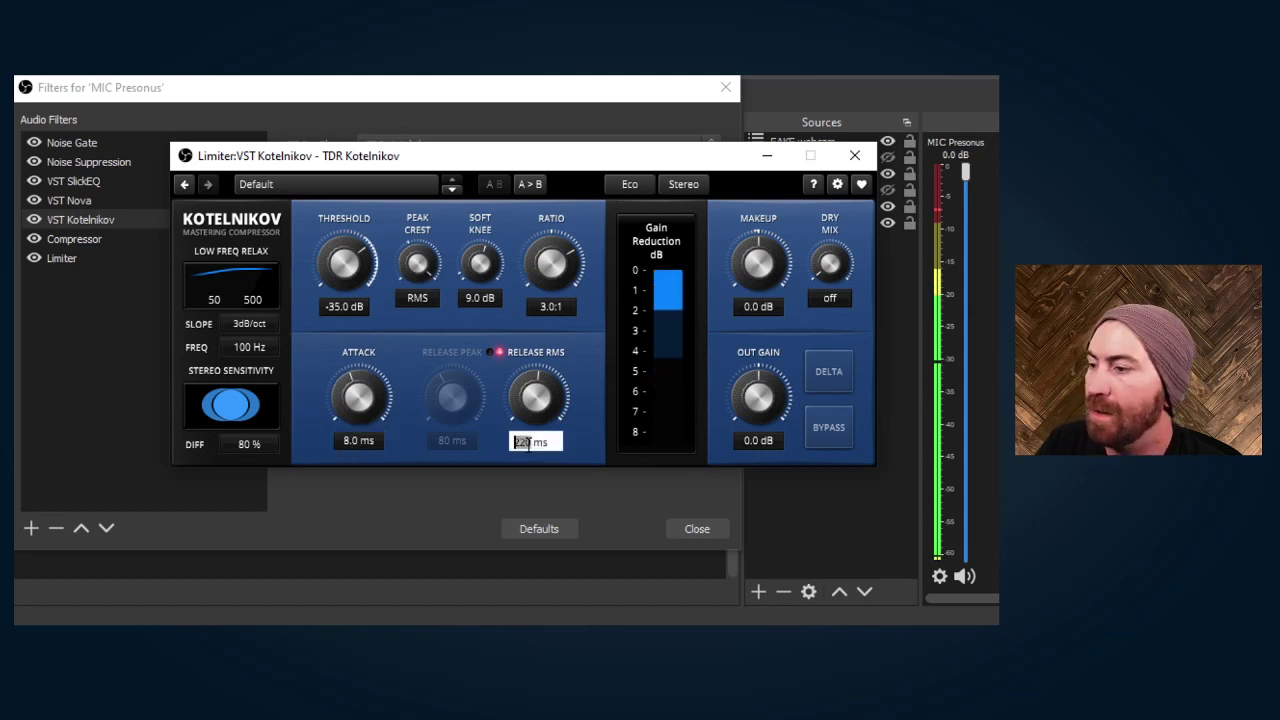
type("250")
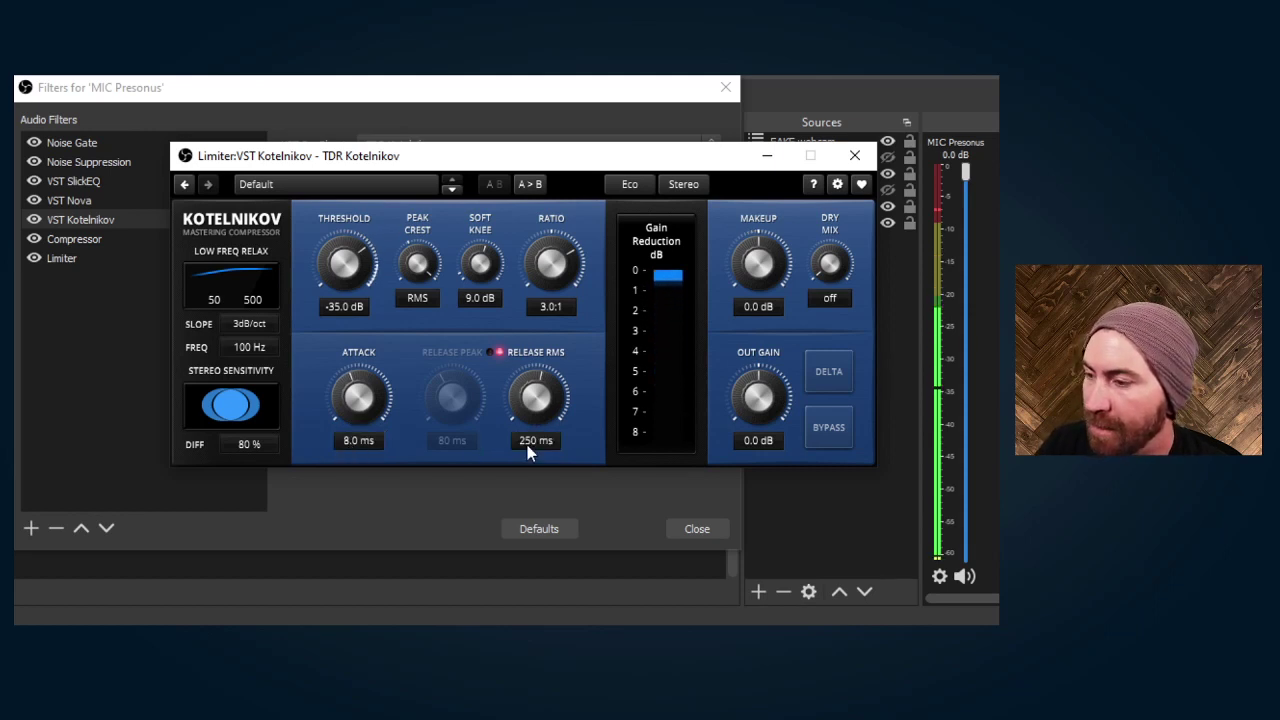
key("Return")
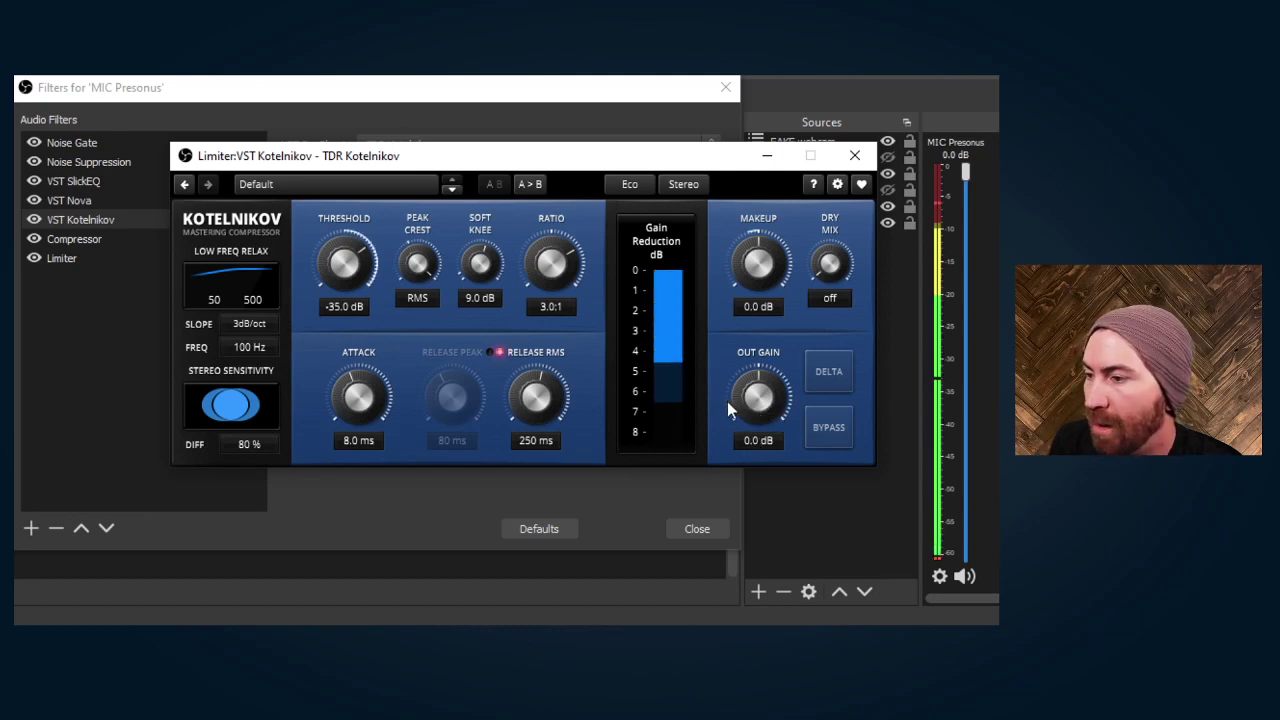
Disable the OBS Compressor filter, raise Kotelnikov's output gain to 12.4 dB, and close its window.
left_click(35, 239)
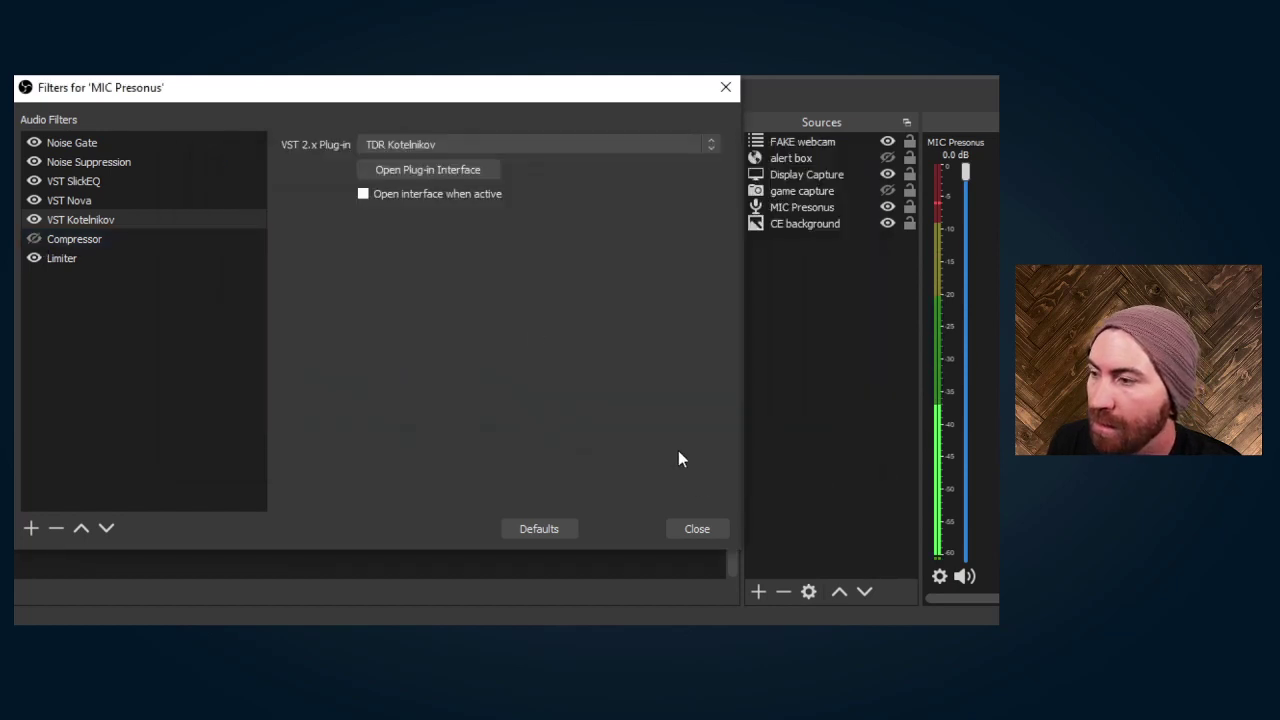
left_click(641, 573)
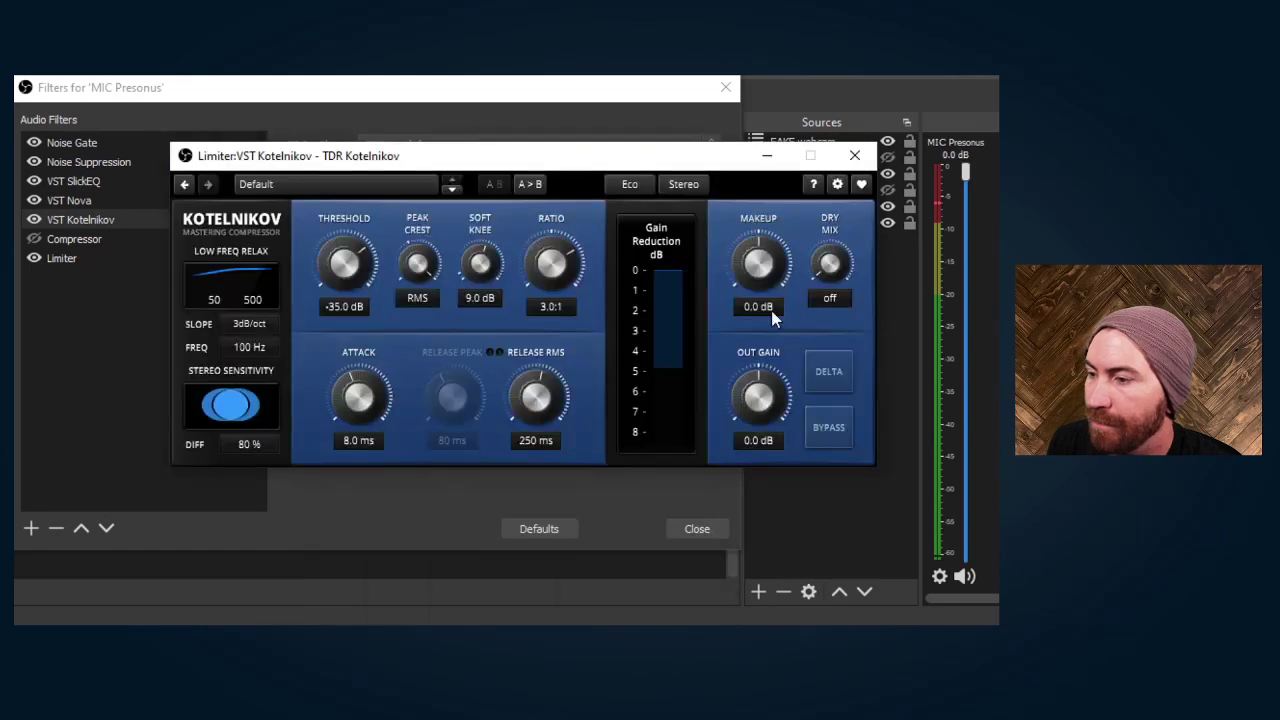
mouse_move(758, 398)
left_mouse_down()
mouse_move(758, 380)
mouse_move(741, 402)
left_mouse_up()
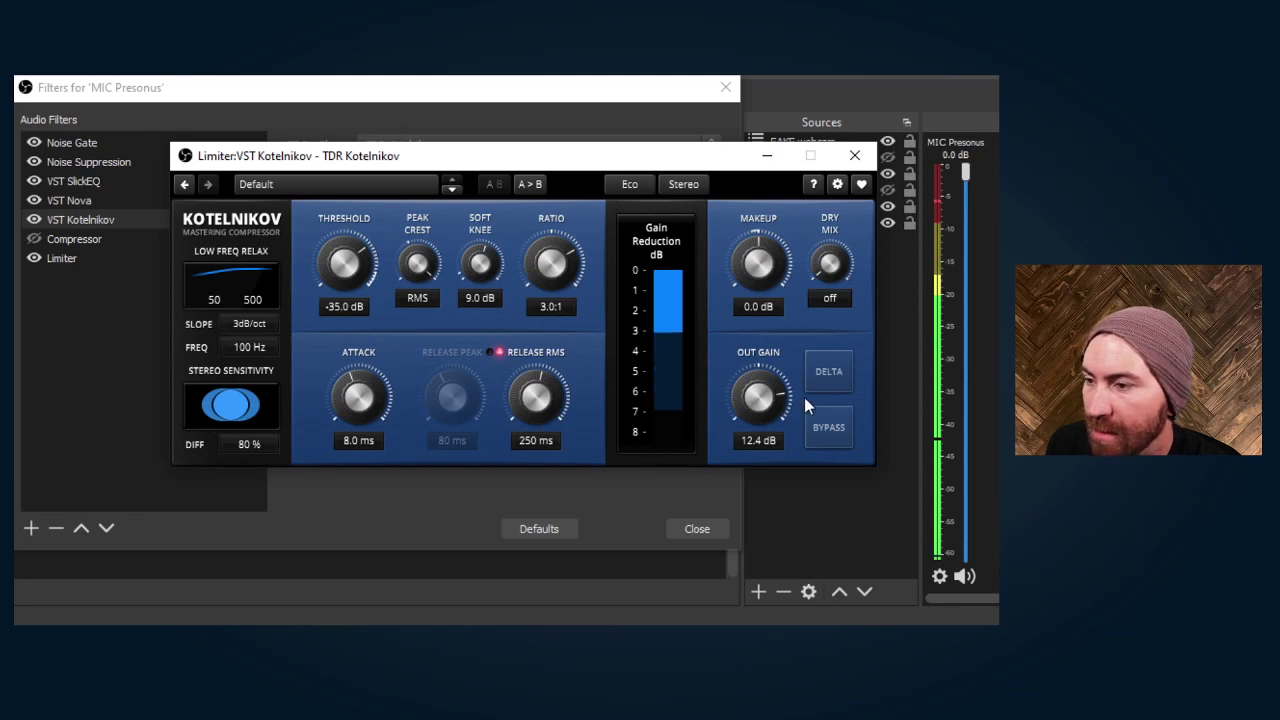
left_click(146, 378)
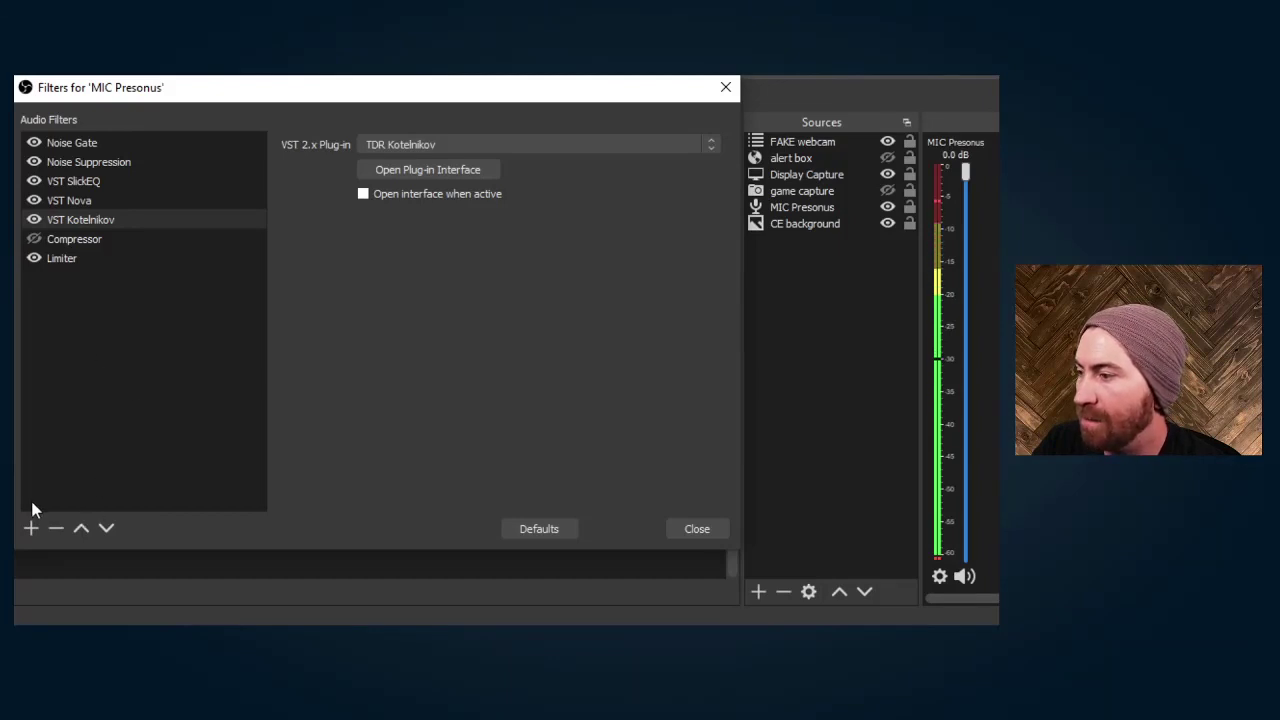
Add a VST 2.x Plug-in filter to the mic named 'VST Wider'.
left_click(30, 528)
left_click(112, 509)
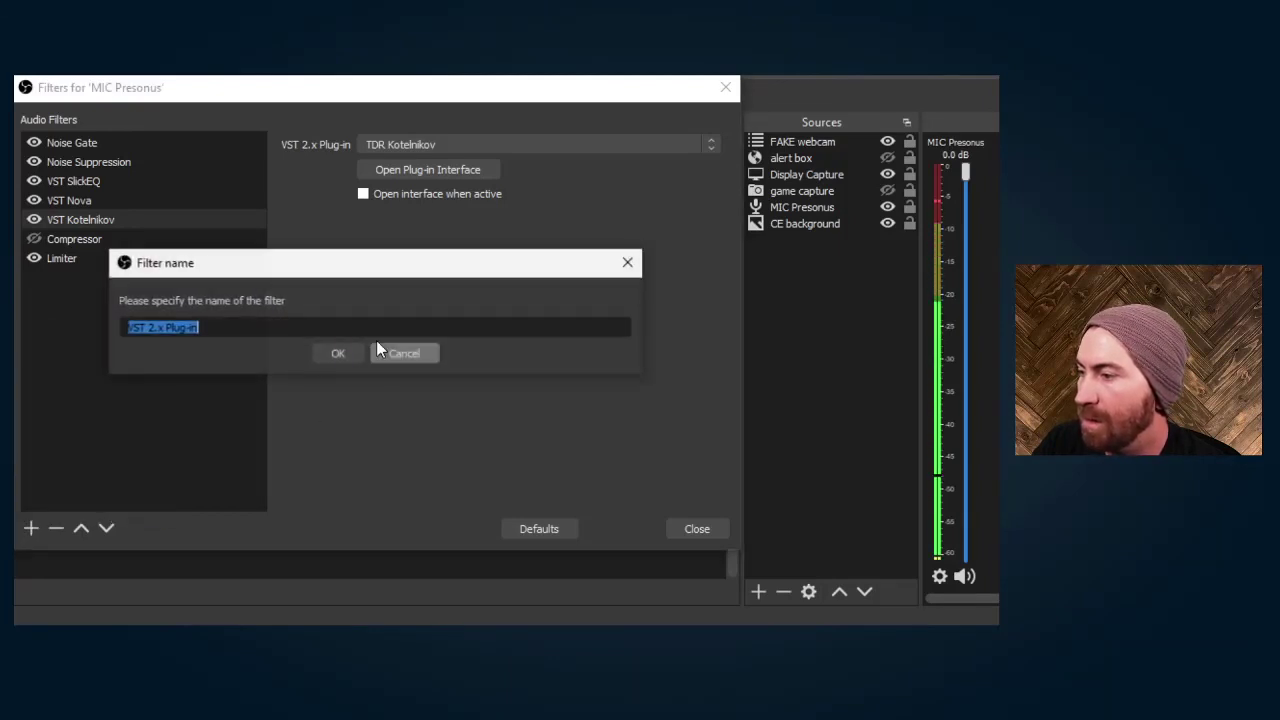
left_click_drag(199, 327, 149, 329)
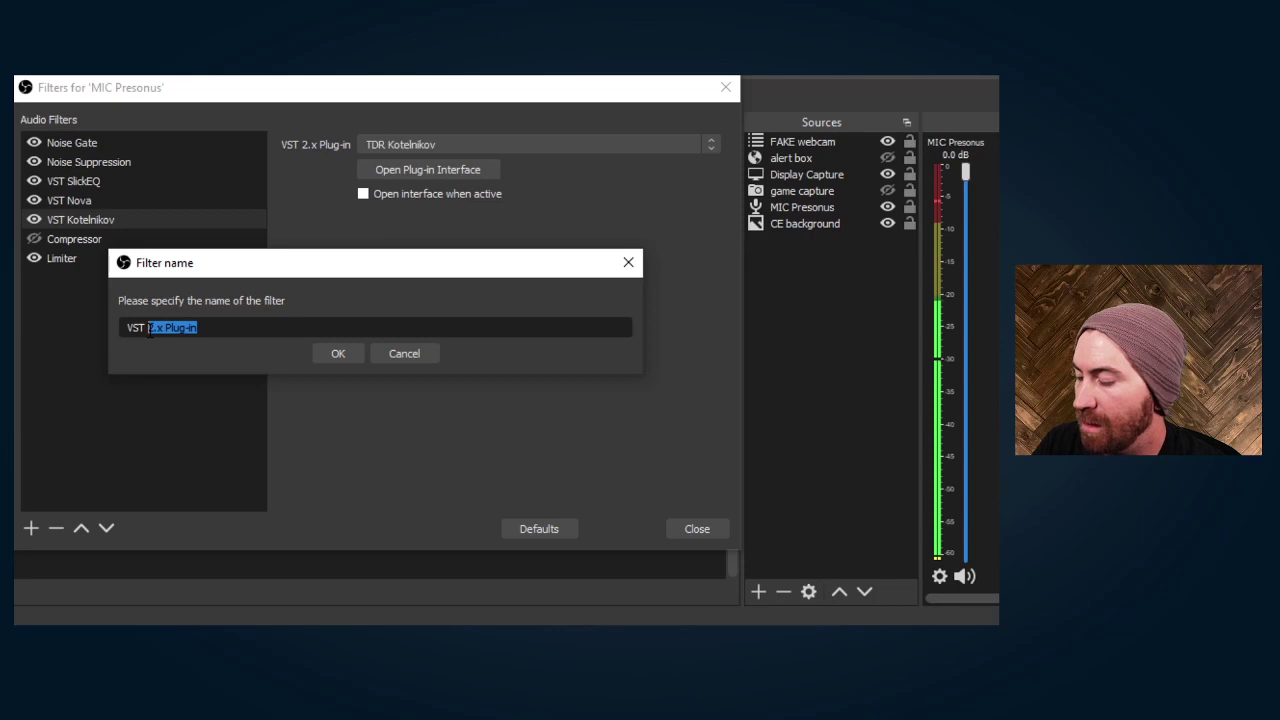
type("Wider")
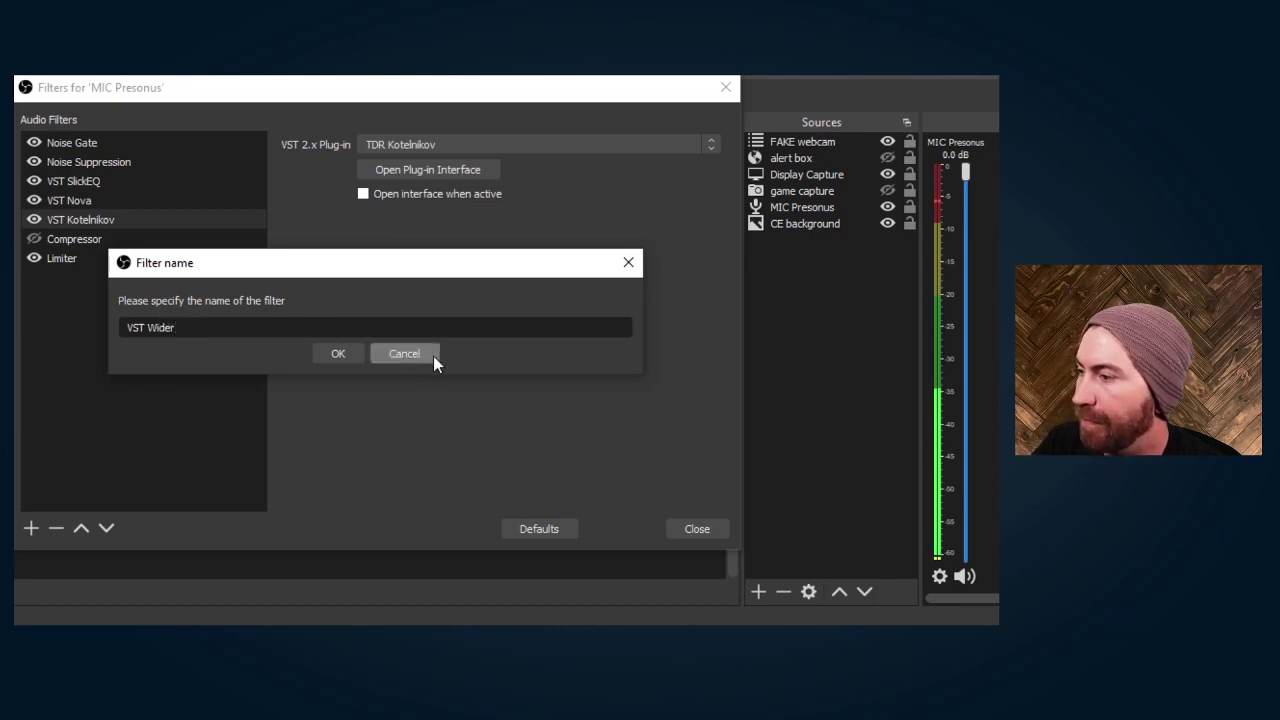
left_click(347, 359)
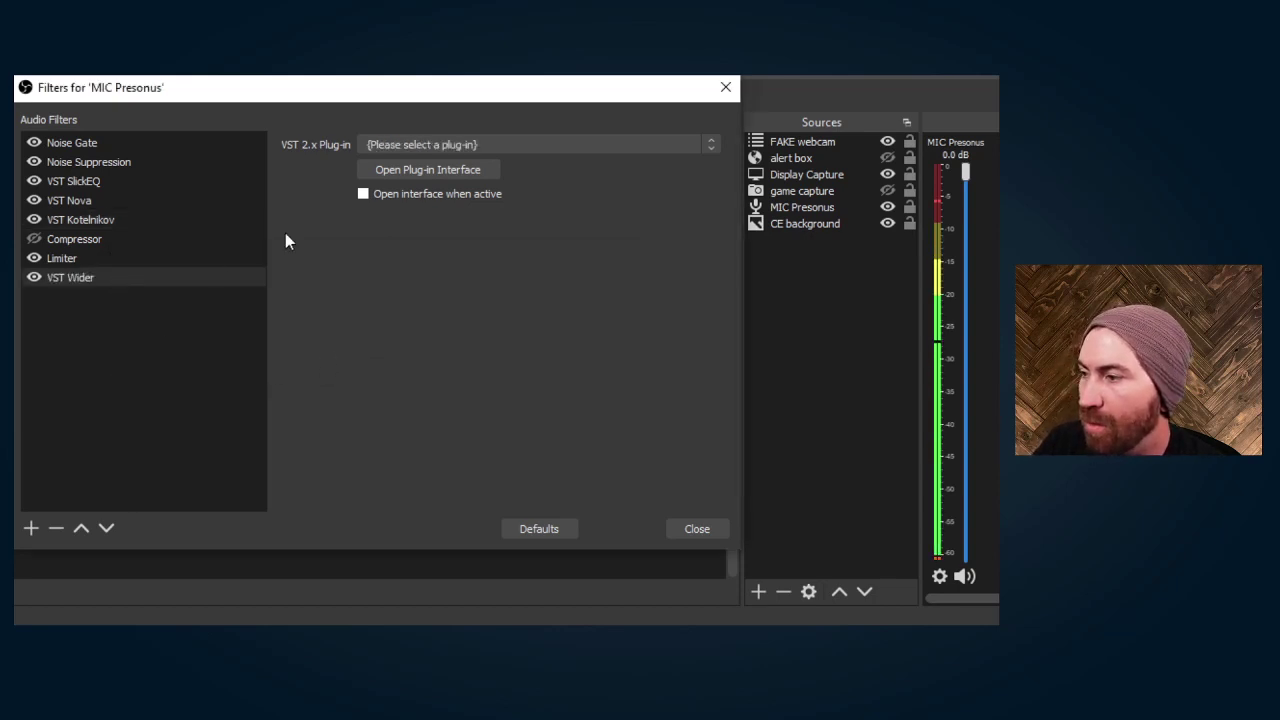
Load the Wider plug-in into the filter and open its interface over the settings.
left_click(454, 146)
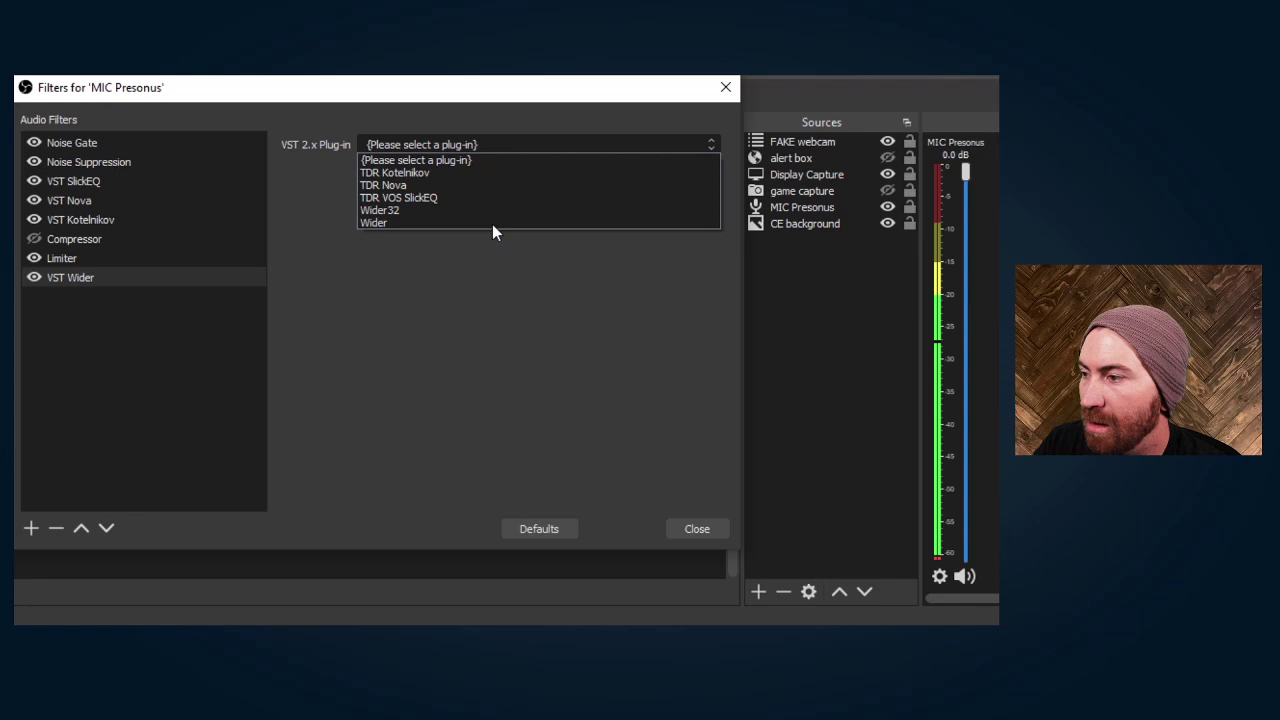
left_click(386, 222)
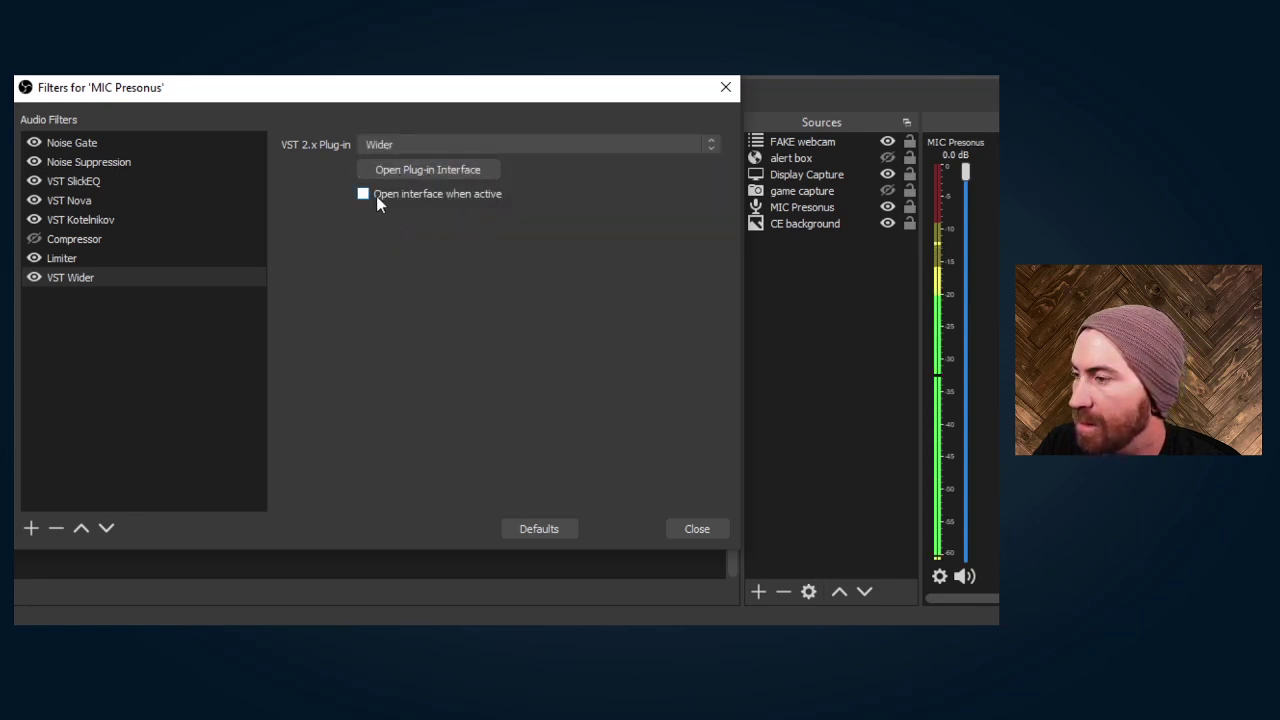
left_click(413, 176)
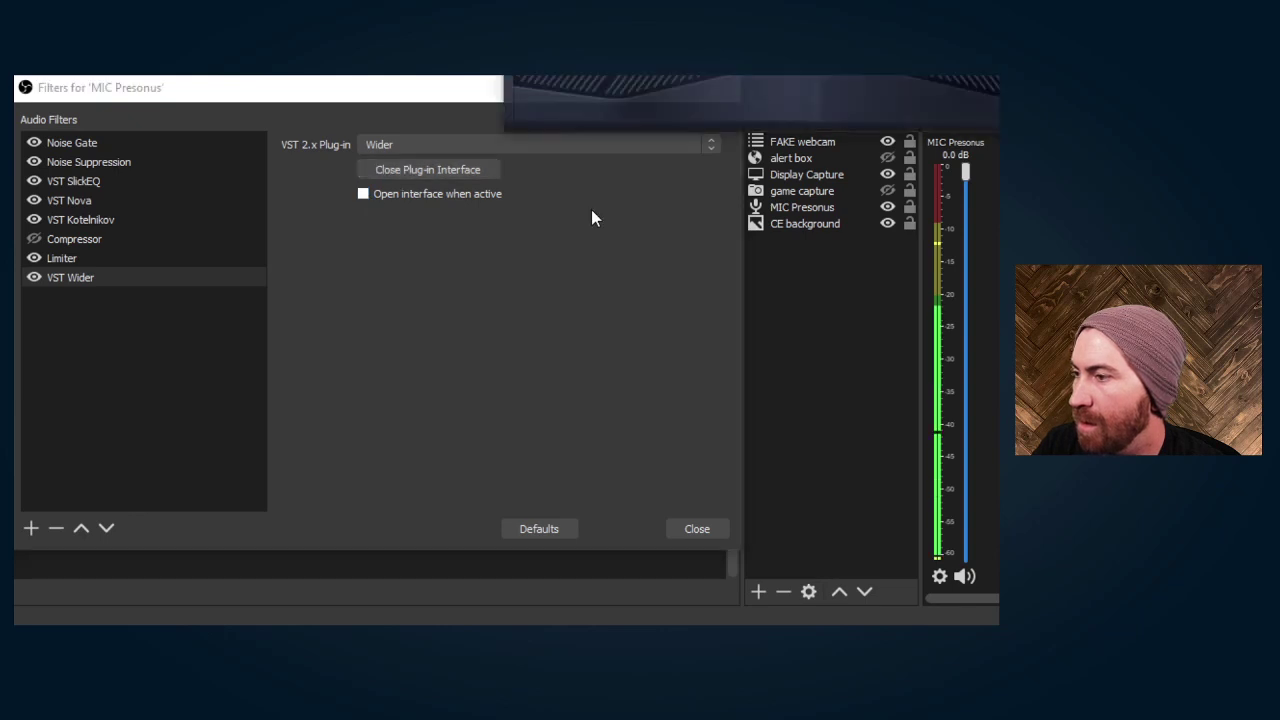
left_click_drag(440, 169, 464, 192)
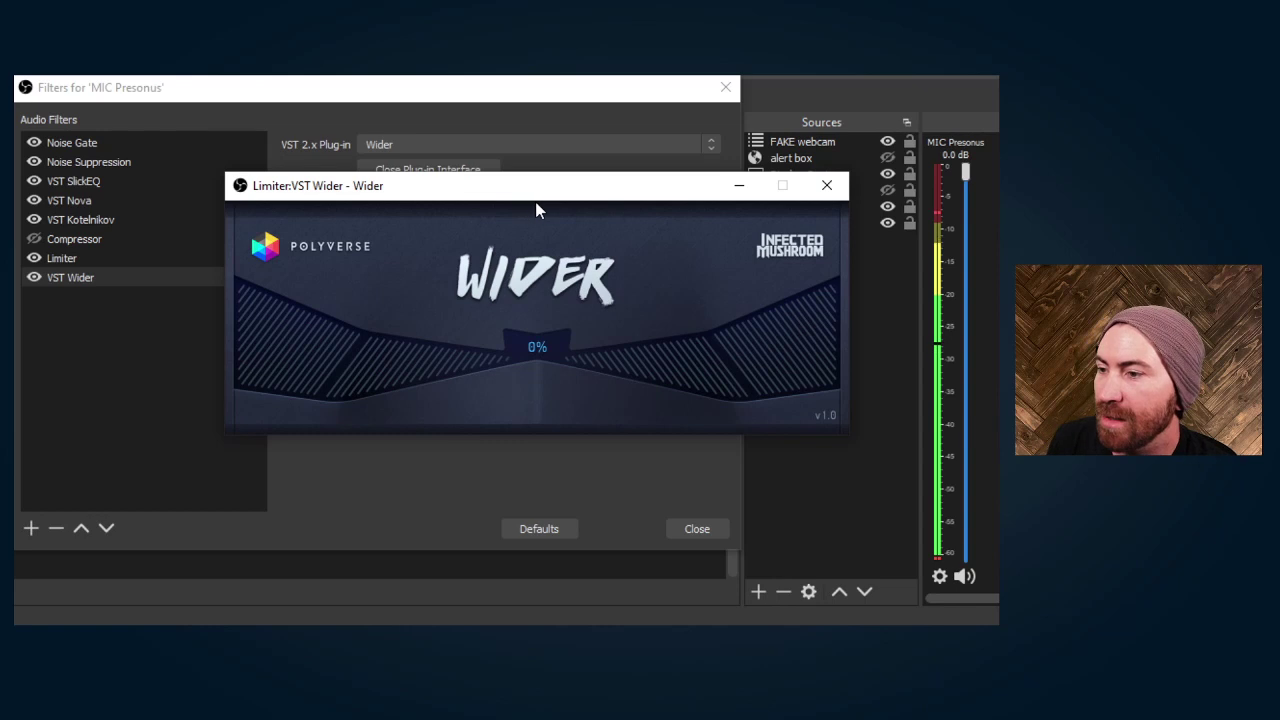
Set the Wider plug-in's stereo width amount to 25% and close the Wider window.
left_click_drag(566, 200, 501, 203)
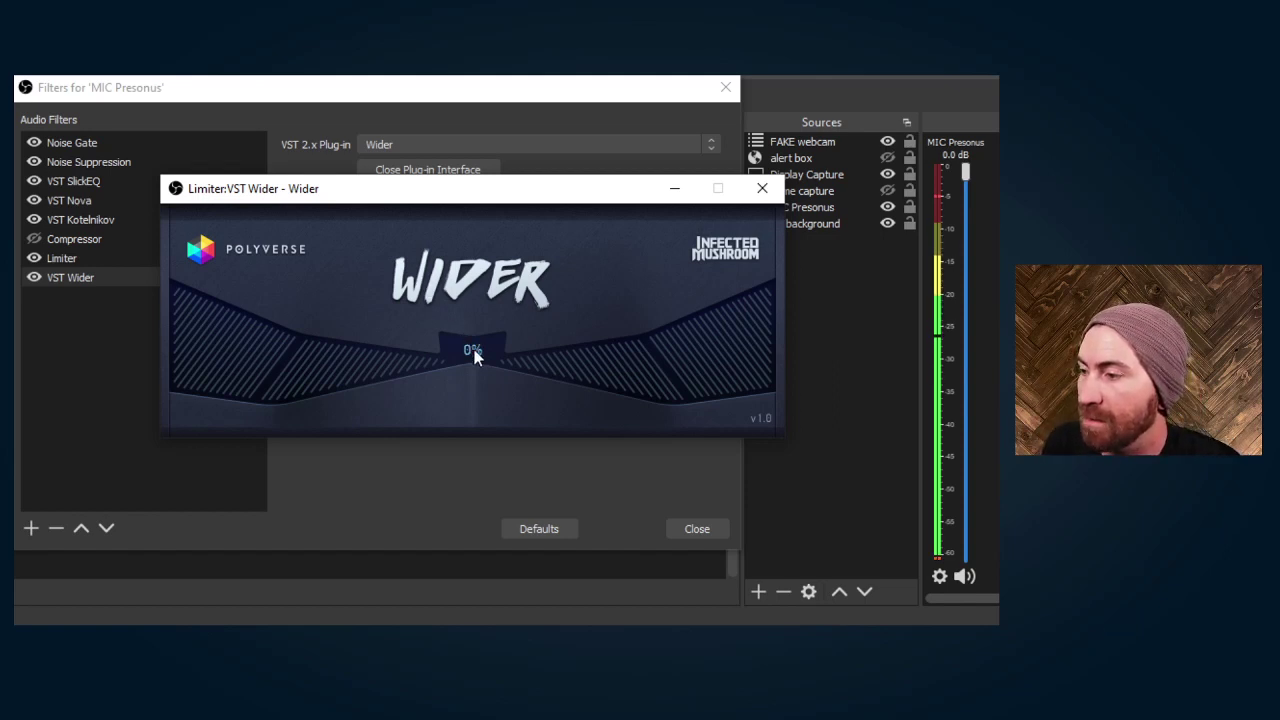
left_click_drag(474, 316, 473, 345)
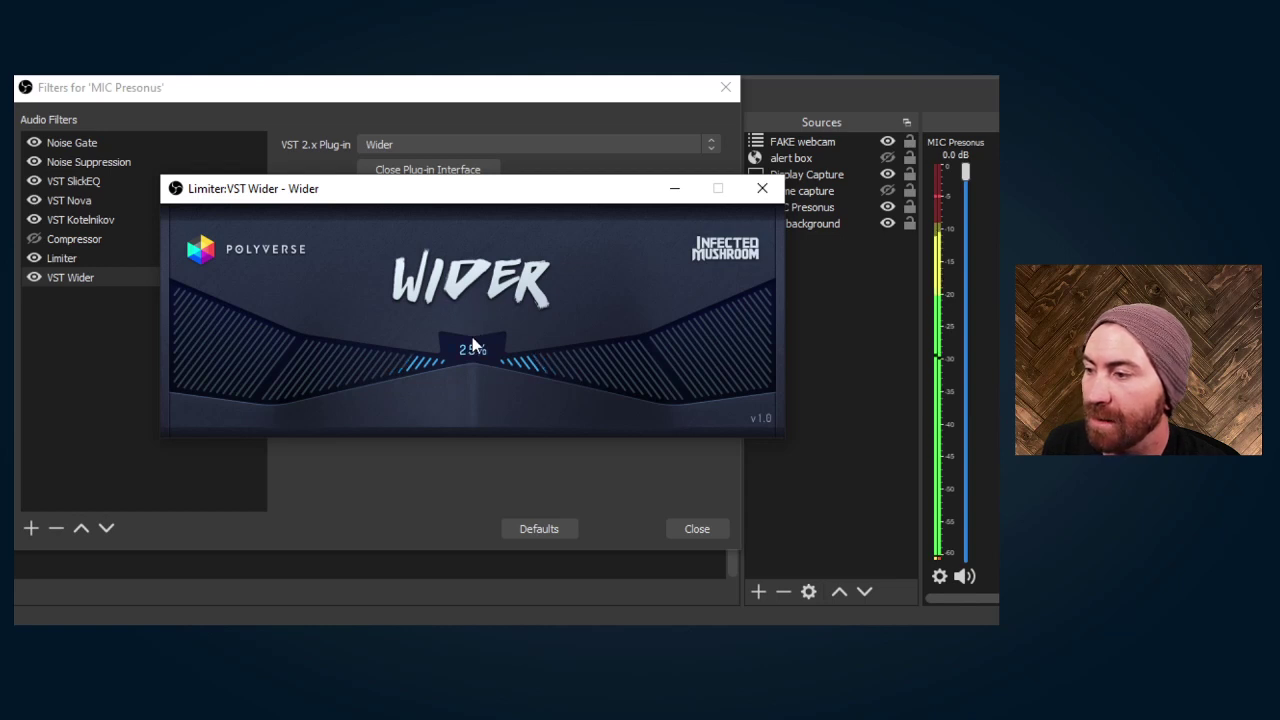
left_click(37, 278)
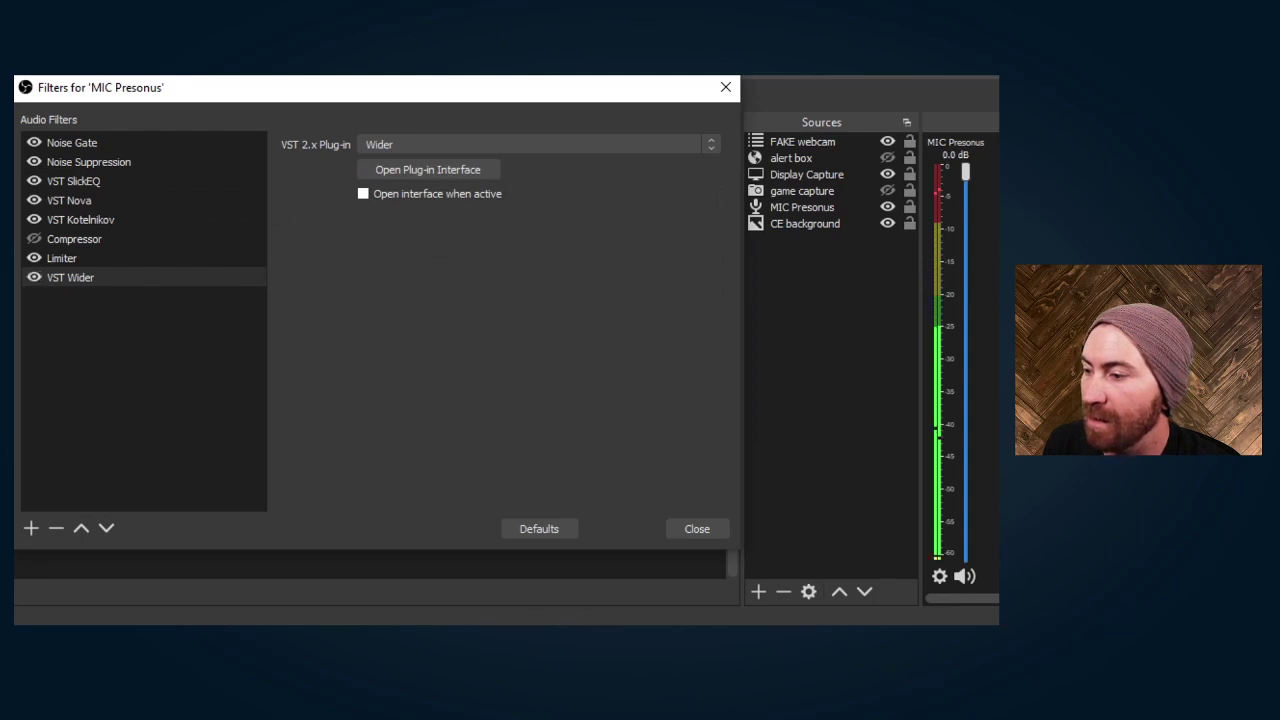
left_click(652, 553)
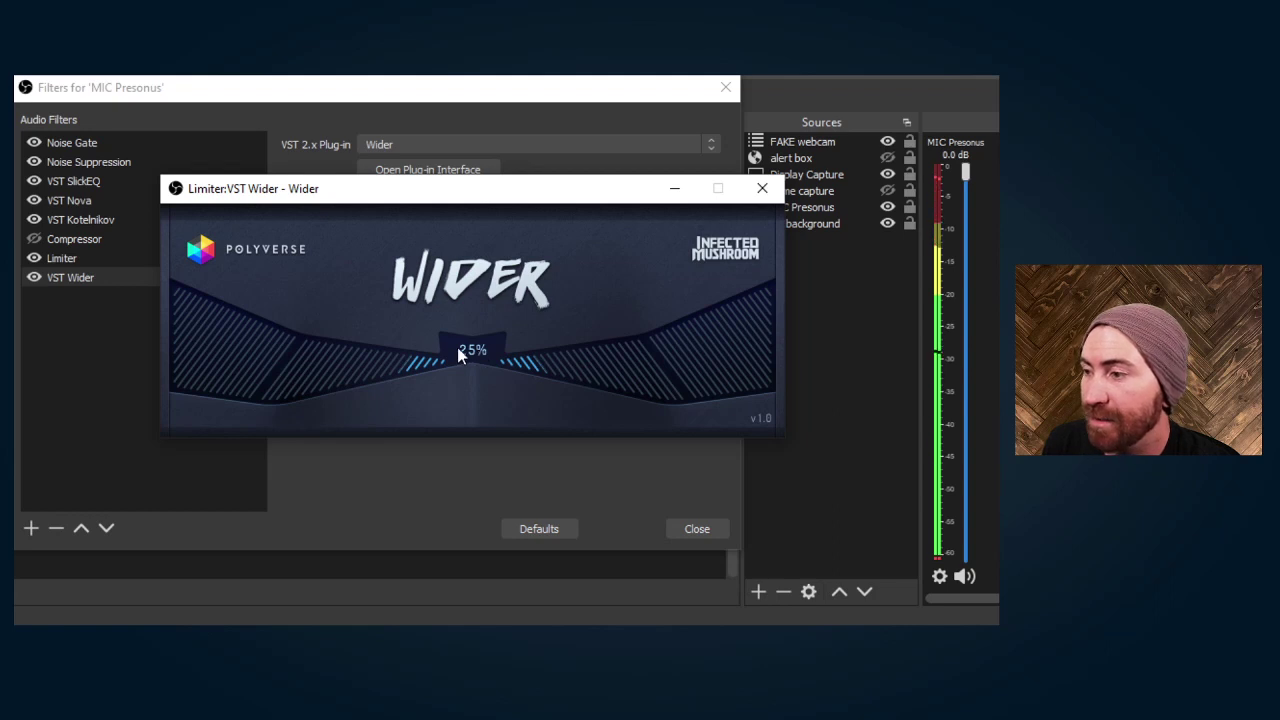
left_click_drag(457, 347, 455, 83)
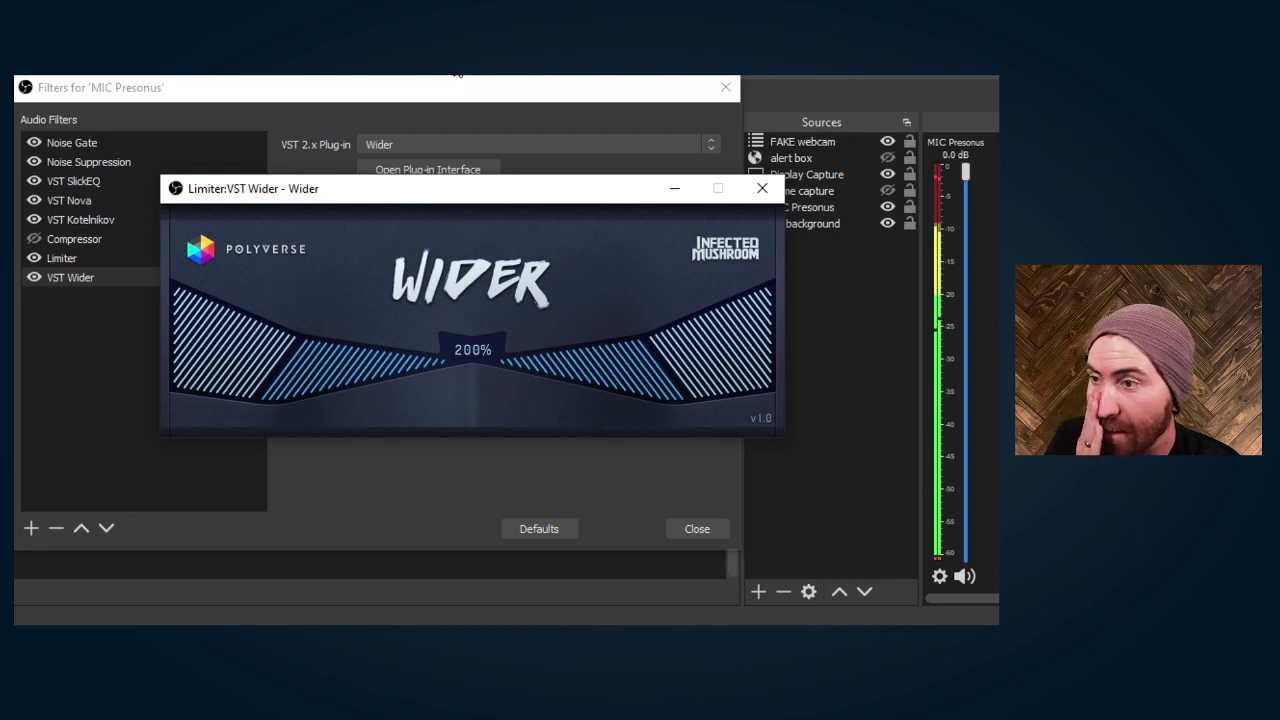
left_click_drag(460, 80, 485, 346)
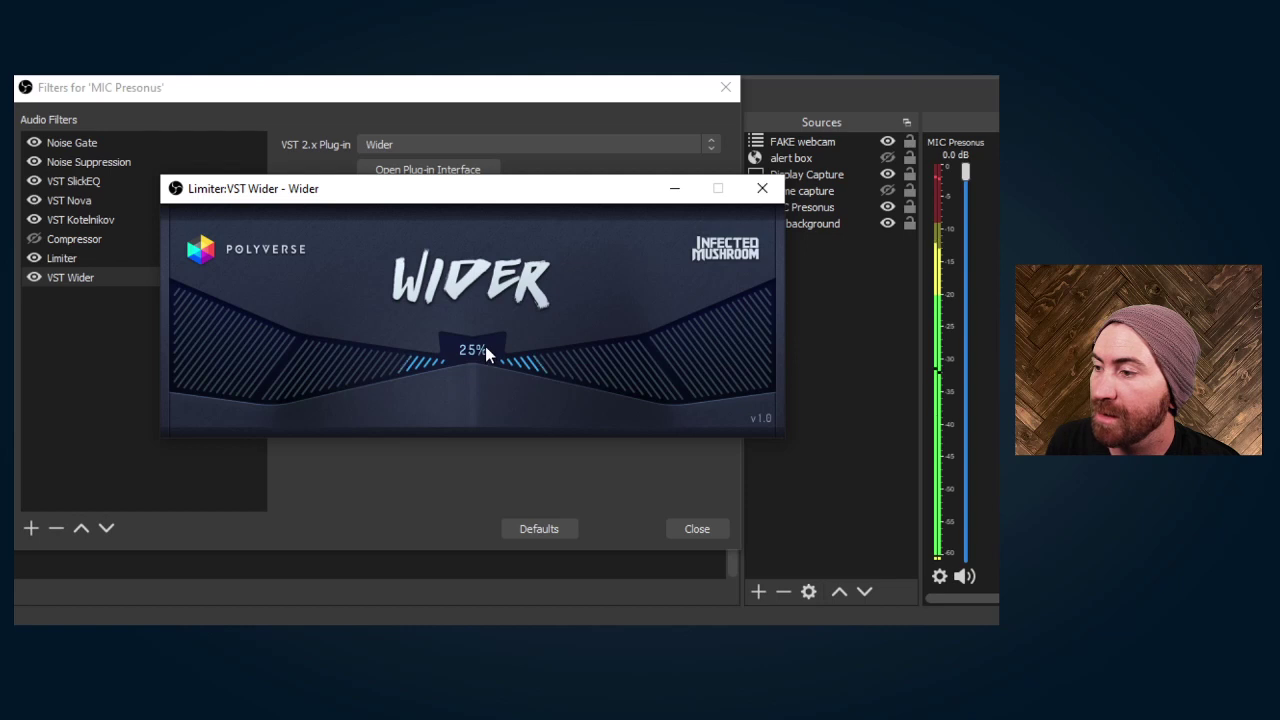
left_click(762, 188)
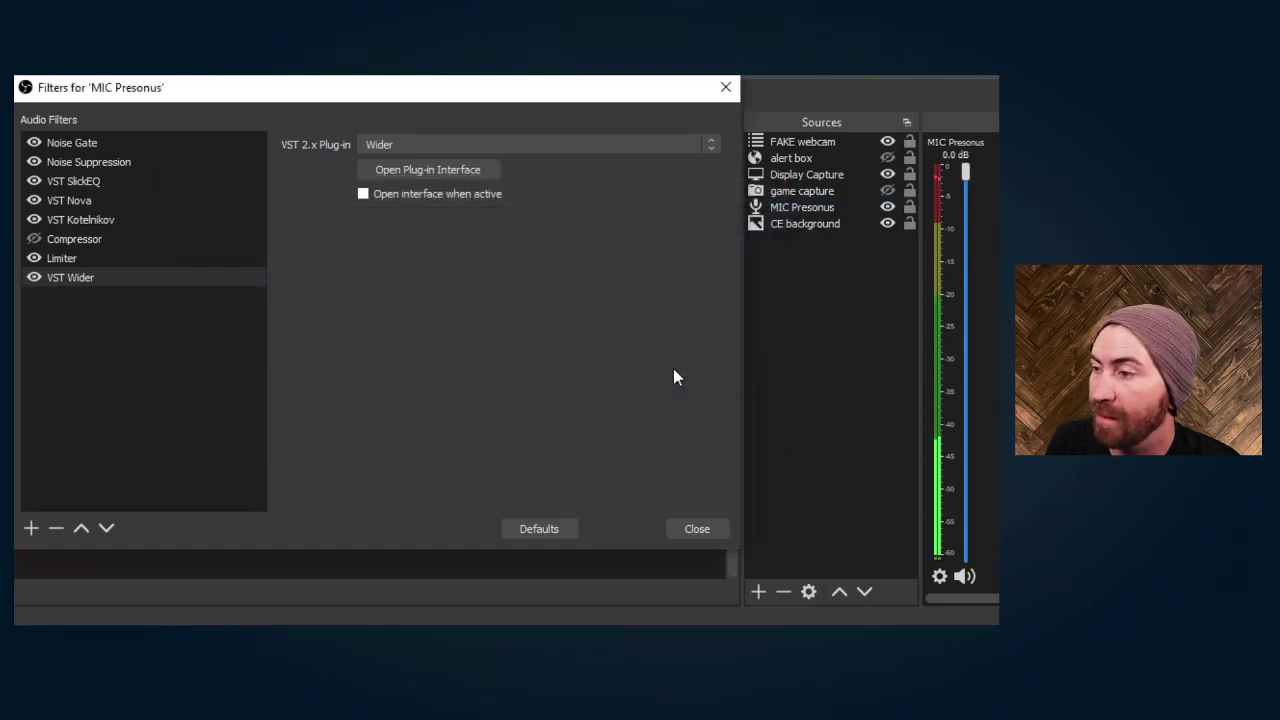